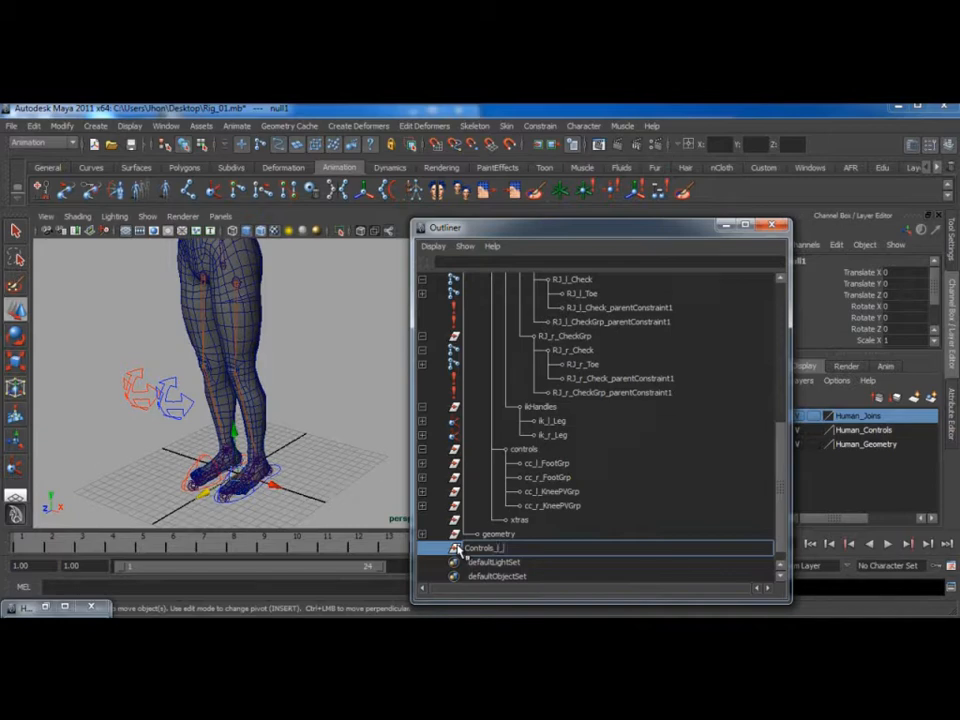
Name the new empty group Controls_l_Leg, duplicate it as Controls_r_Leg, and parent both under the controls group
{"action": "left_click", "coordinate": [462, 548]}
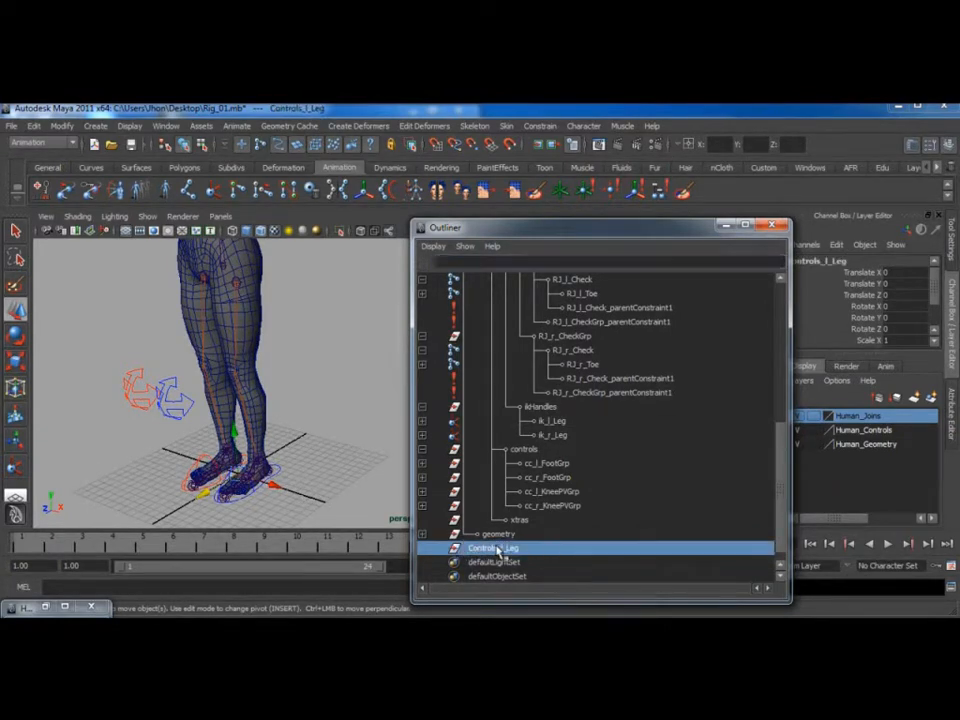
{"action": "key", "text": "ctrl+d"}
{"action": "double_click", "coordinate": [500, 562]}
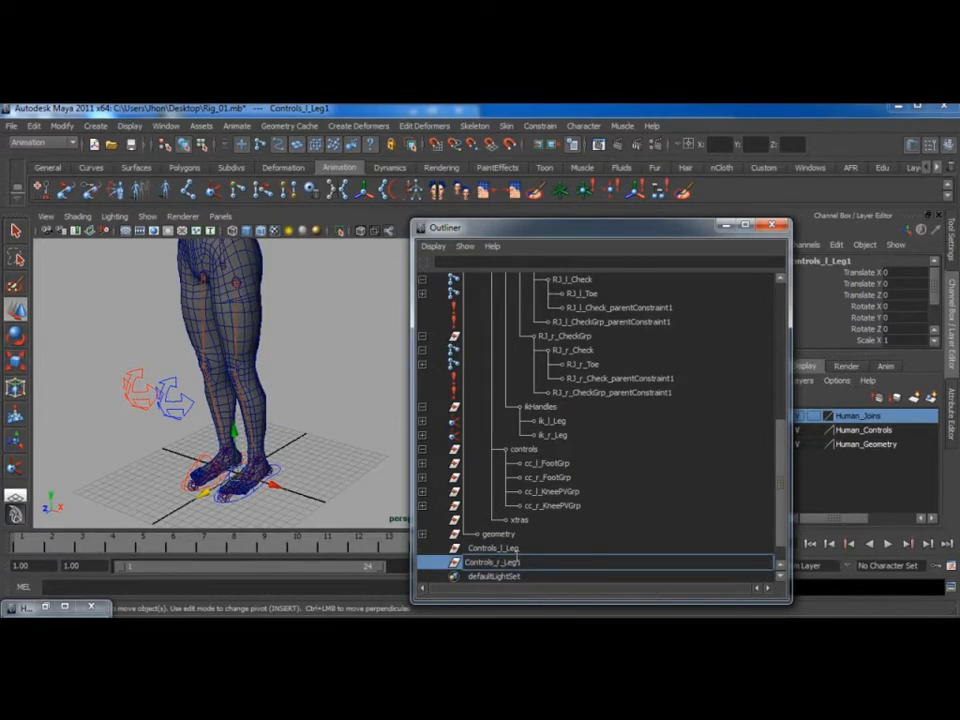
{"action": "key", "text": "Return"}
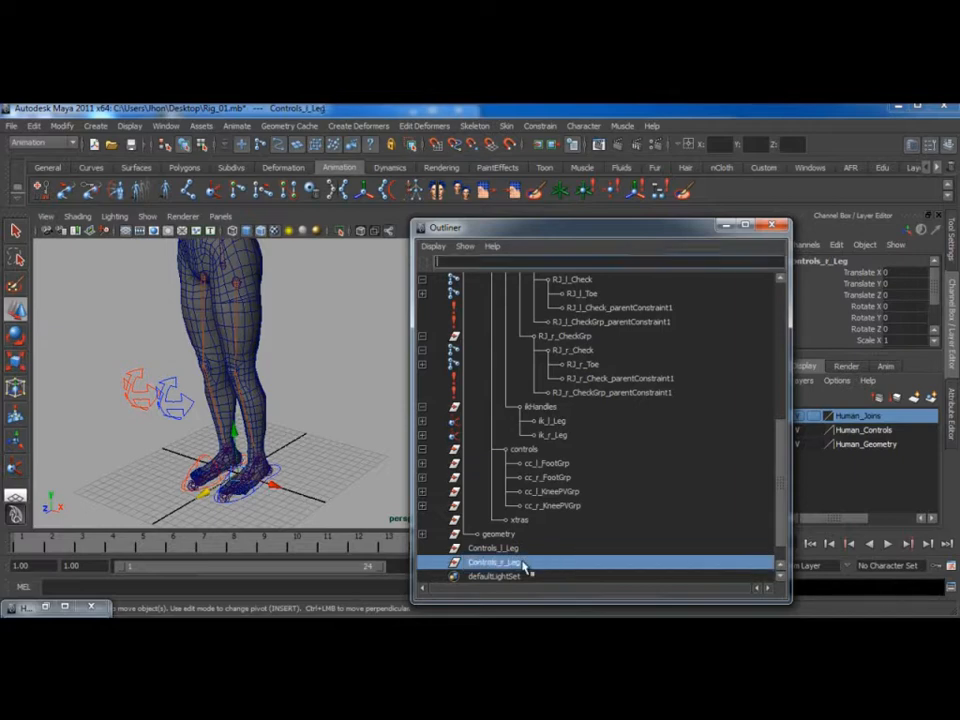
{"action": "left_click", "coordinate": [500, 548], "text": "ctrl"}
{"action": "middle_click_drag", "start_coordinate": [515, 552], "coordinate": [530, 451]}
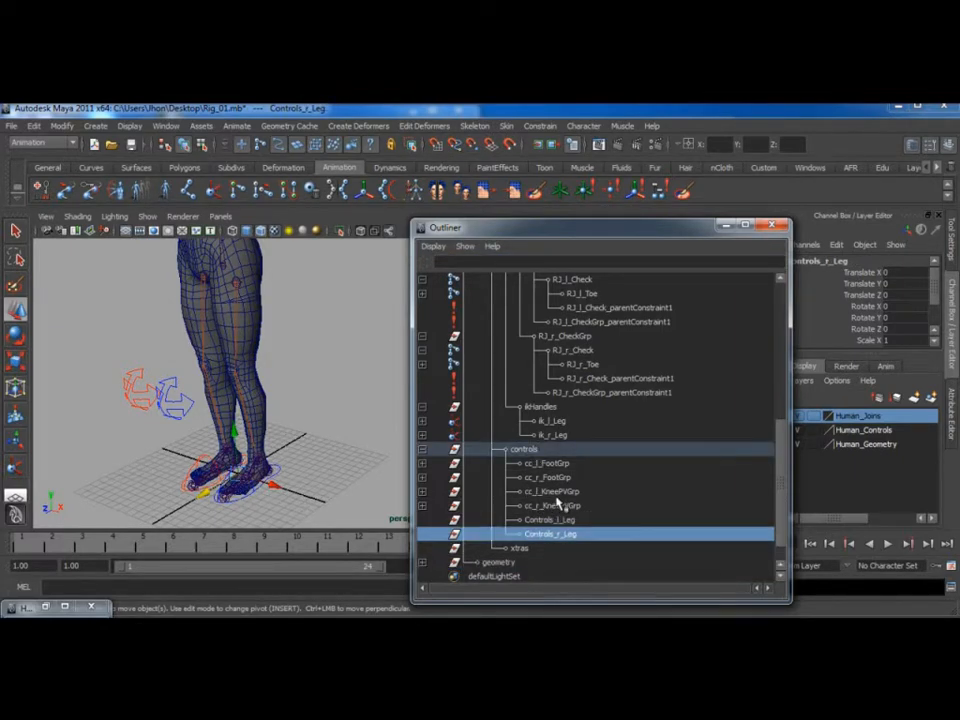
Parent cc_l_FootGrp and cc_l_KneePVGrp under Controls_l_Leg, and cc_r_FootGrp and cc_r_KneePVGrp under Controls_r_Leg
{"action": "left_click", "coordinate": [551, 464]}
{"action": "left_click", "coordinate": [552, 491], "text": "ctrl"}
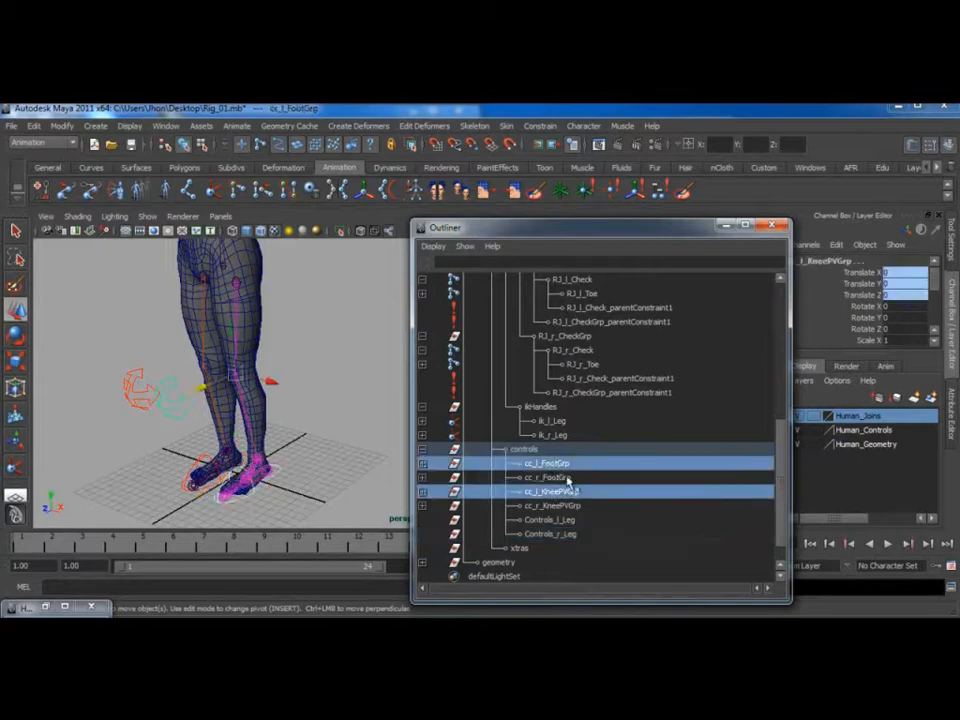
{"action": "middle_click_drag", "start_coordinate": [577, 468], "coordinate": [571, 520]}
{"action": "left_click", "coordinate": [563, 465]}
{"action": "left_click", "coordinate": [557, 478], "text": "ctrl"}
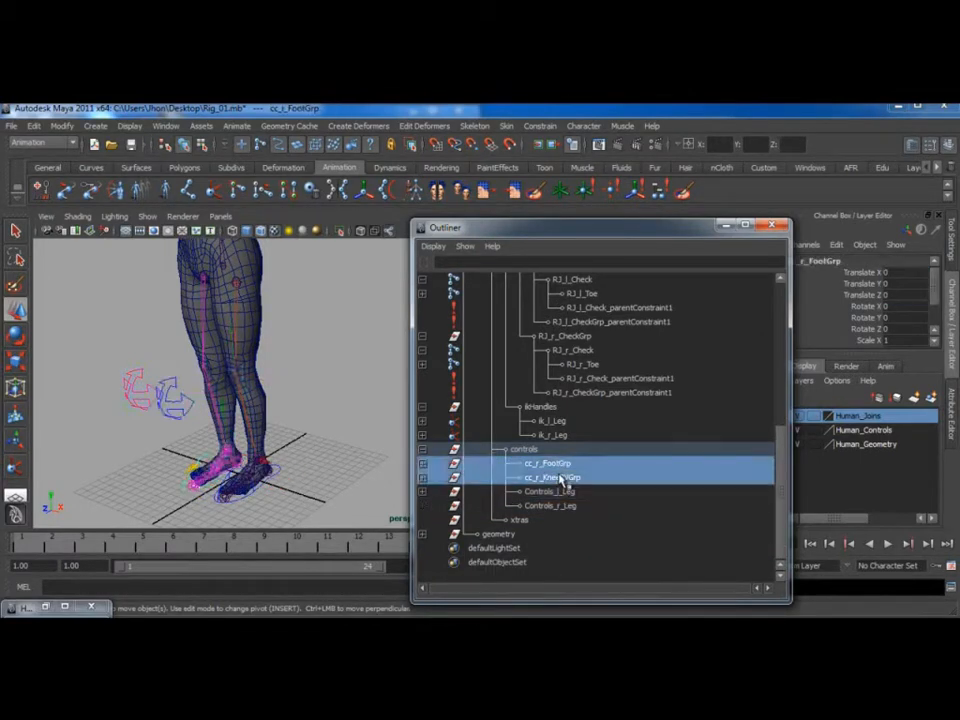
{"action": "middle_click_drag", "start_coordinate": [572, 473], "coordinate": [575, 510]}
{"action": "left_click", "coordinate": [497, 491]}
{"action": "scroll", "coordinate": [495, 468], "scroll_direction": "down", "scroll_amount": 1}
{"action": "left_click", "coordinate": [552, 465]}
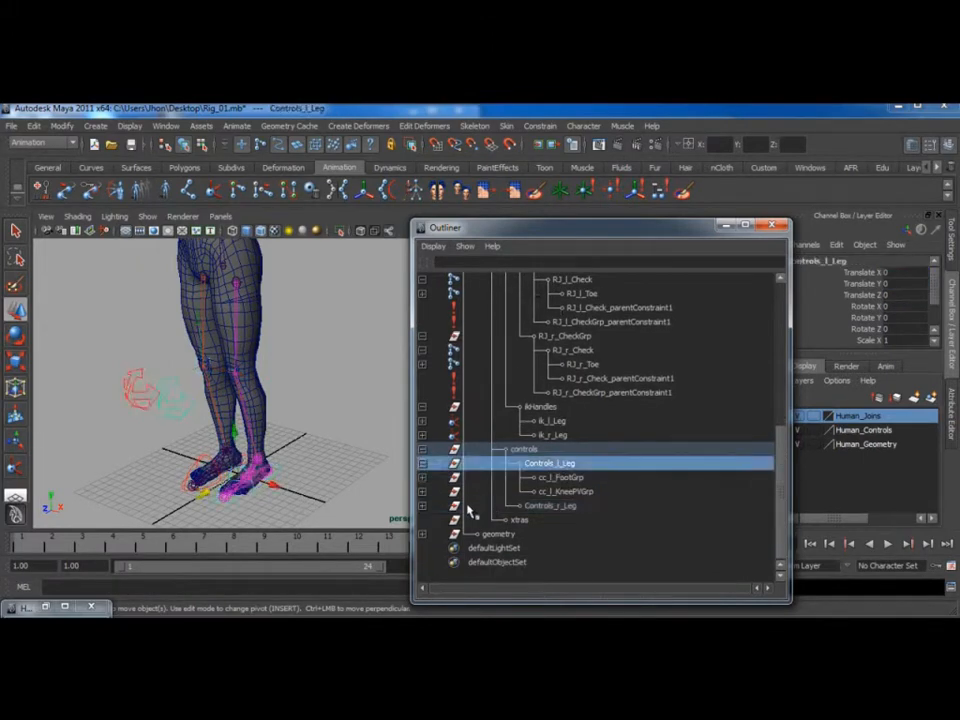
{"action": "left_click", "coordinate": [422, 506]}
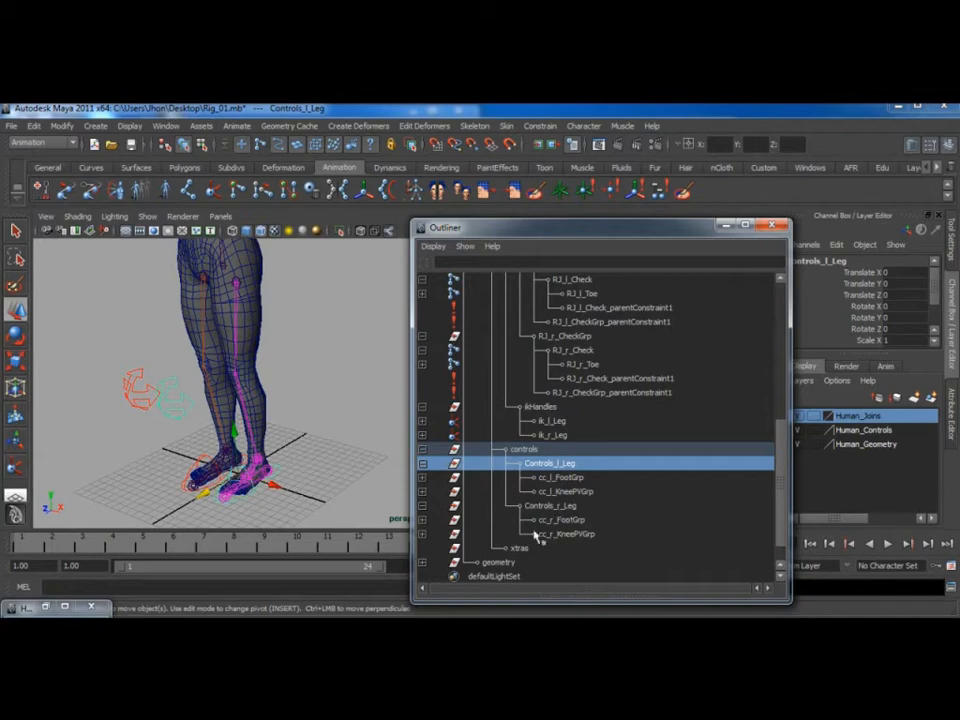
{"action": "left_click", "coordinate": [422, 506]}
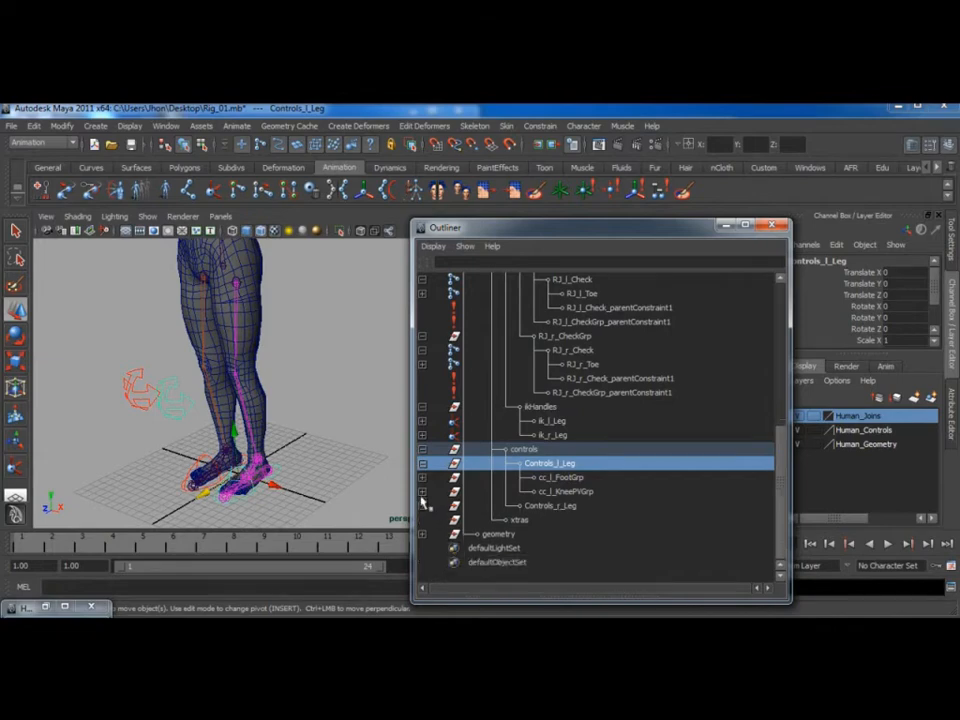
{"action": "left_click", "coordinate": [422, 464]}
Point-constrain the left hip bone bn_l_Hip to J_l_Hip, using default constraint options with Maintain offset off
{"action": "left_click_drag", "start_coordinate": [258, 364], "coordinate": [370, 324], "text": "alt"}
{"action": "left_click_drag", "start_coordinate": [268, 403], "coordinate": [268, 430], "text": "alt"}
{"action": "left_click_drag", "start_coordinate": [507, 231], "coordinate": [642, 260]}
{"action": "left_click_drag", "start_coordinate": [305, 420], "coordinate": [272, 439], "text": "alt"}
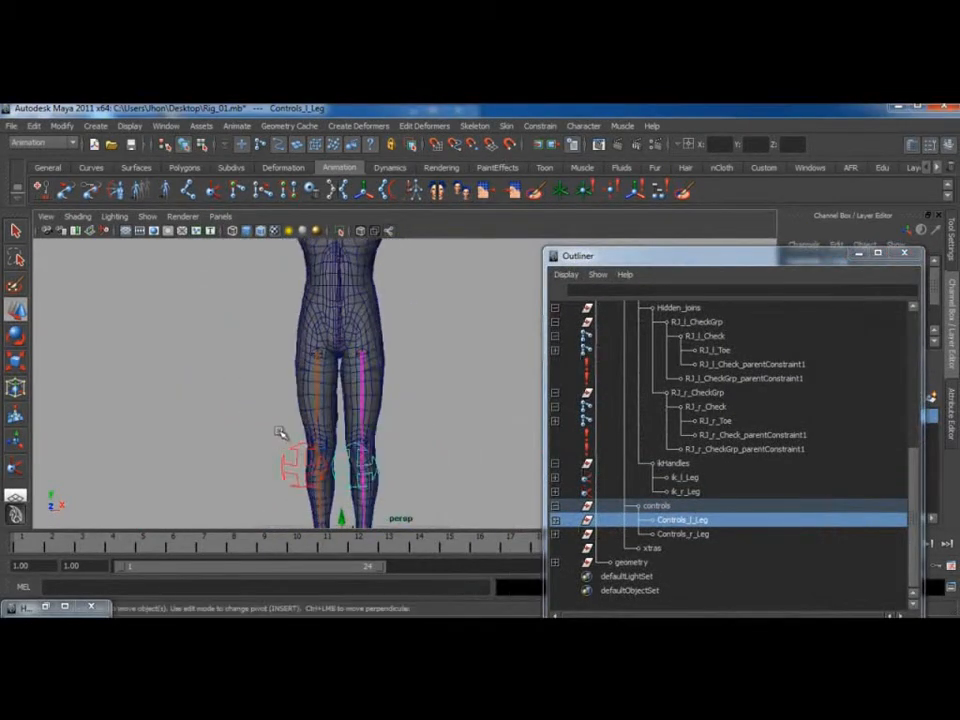
{"action": "right_click_drag", "start_coordinate": [272, 439], "coordinate": [360, 409], "text": "alt"}
{"action": "middle_click_drag", "start_coordinate": [360, 409], "coordinate": [384, 450], "text": "alt"}
{"action": "right_click_drag", "start_coordinate": [300, 425], "coordinate": [441, 422], "text": "alt"}
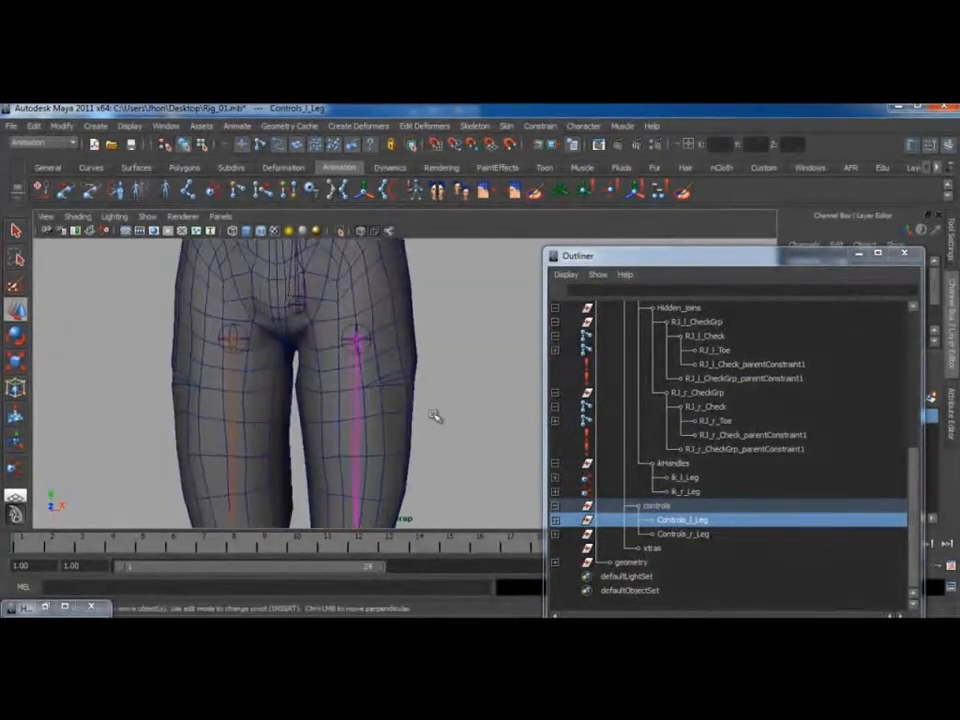
{"action": "right_click_drag", "start_coordinate": [343, 424], "coordinate": [421, 391], "text": "alt"}
{"action": "left_click", "coordinate": [421, 391]}
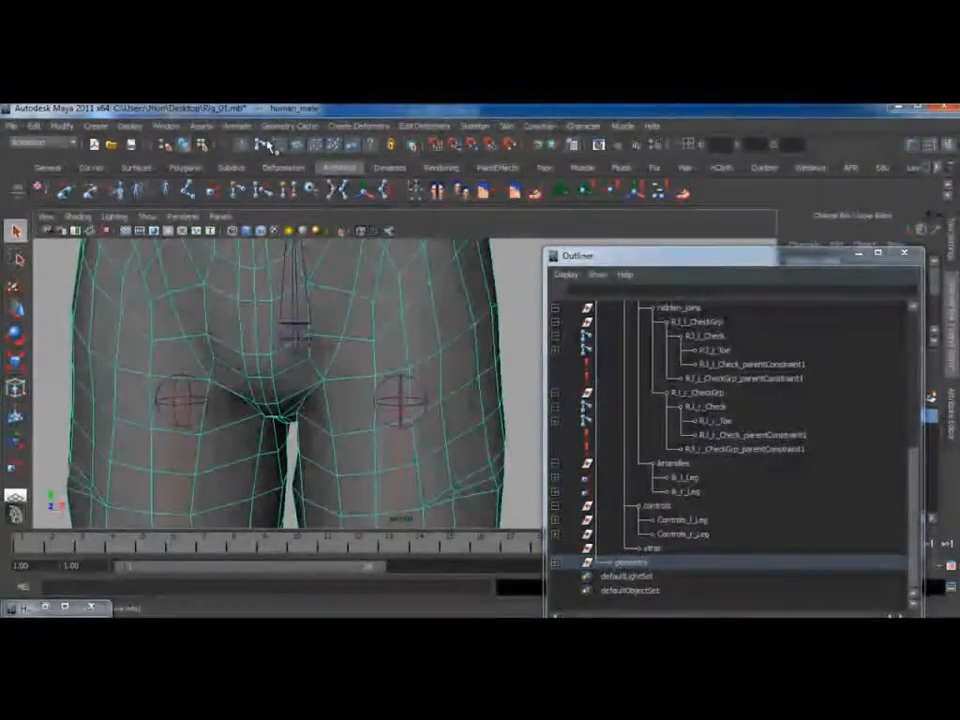
{"action": "left_click", "coordinate": [425, 397]}
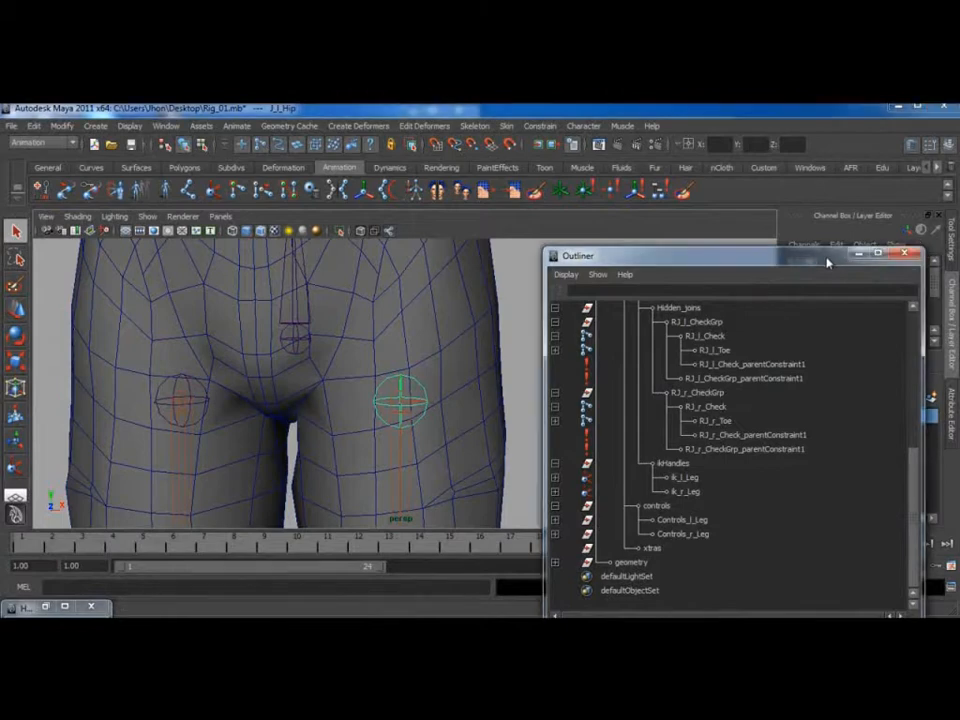
{"action": "left_click_drag", "start_coordinate": [803, 253], "coordinate": [763, 356]}
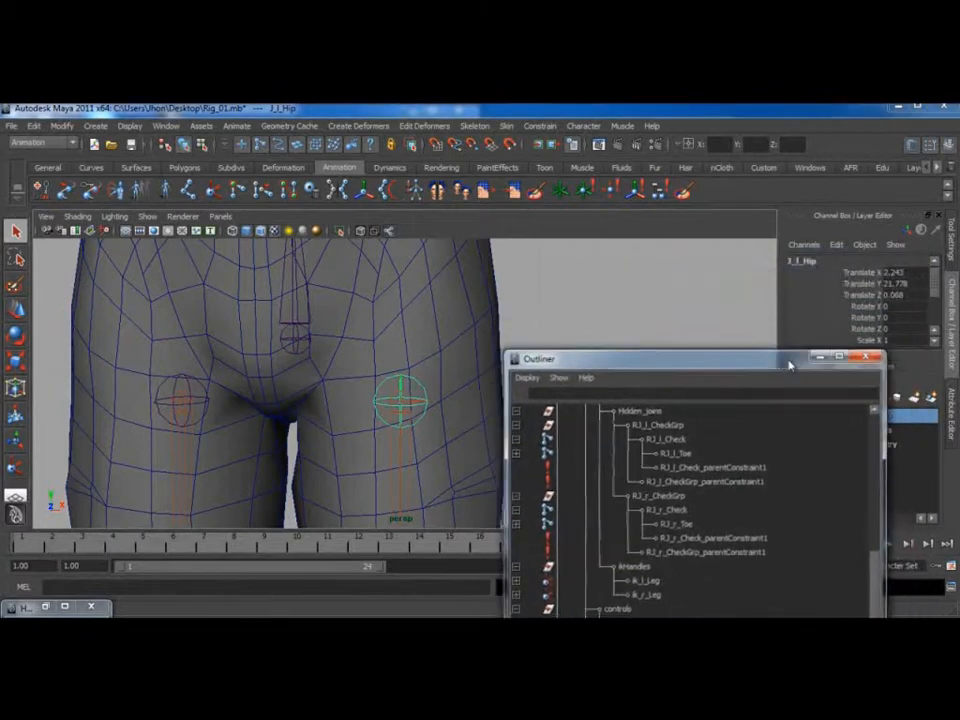
{"action": "left_click", "coordinate": [392, 399]}
{"action": "left_click", "coordinate": [401, 382]}
{"action": "left_click", "coordinate": [394, 400], "text": "shift"}
{"action": "left_click", "coordinate": [540, 126]}
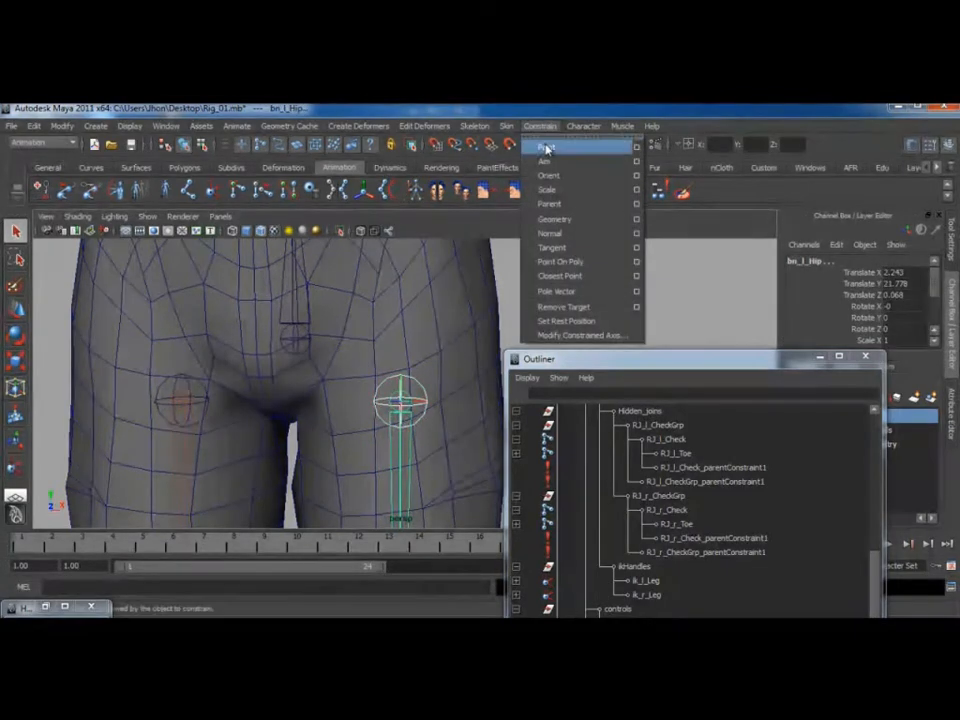
{"action": "left_click", "coordinate": [636, 148]}
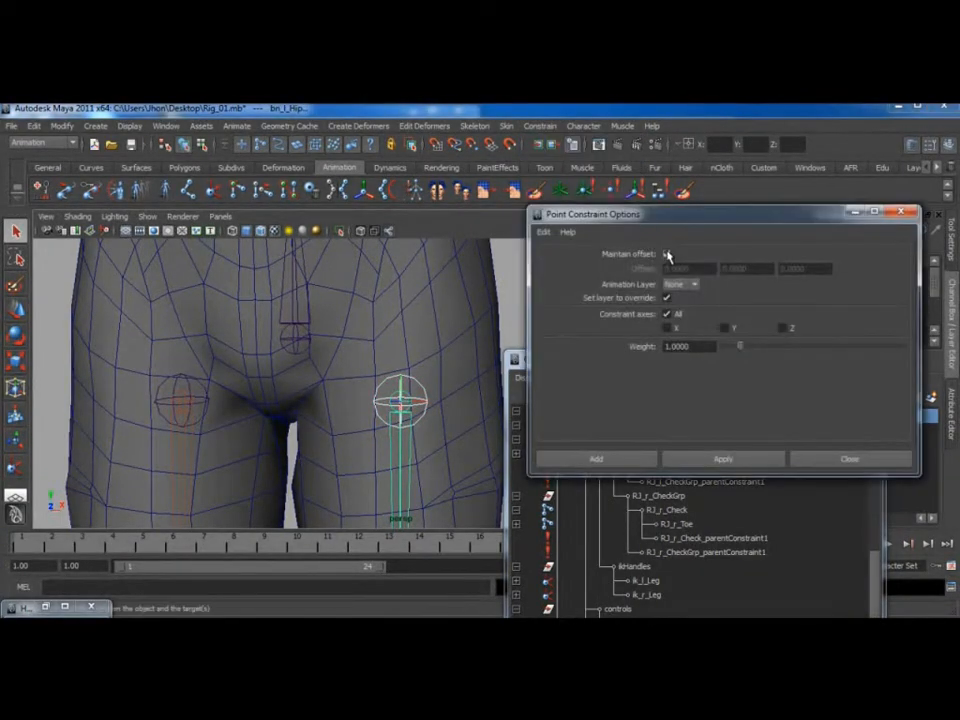
{"action": "left_click", "coordinate": [543, 232]}
{"action": "left_click", "coordinate": [570, 260]}
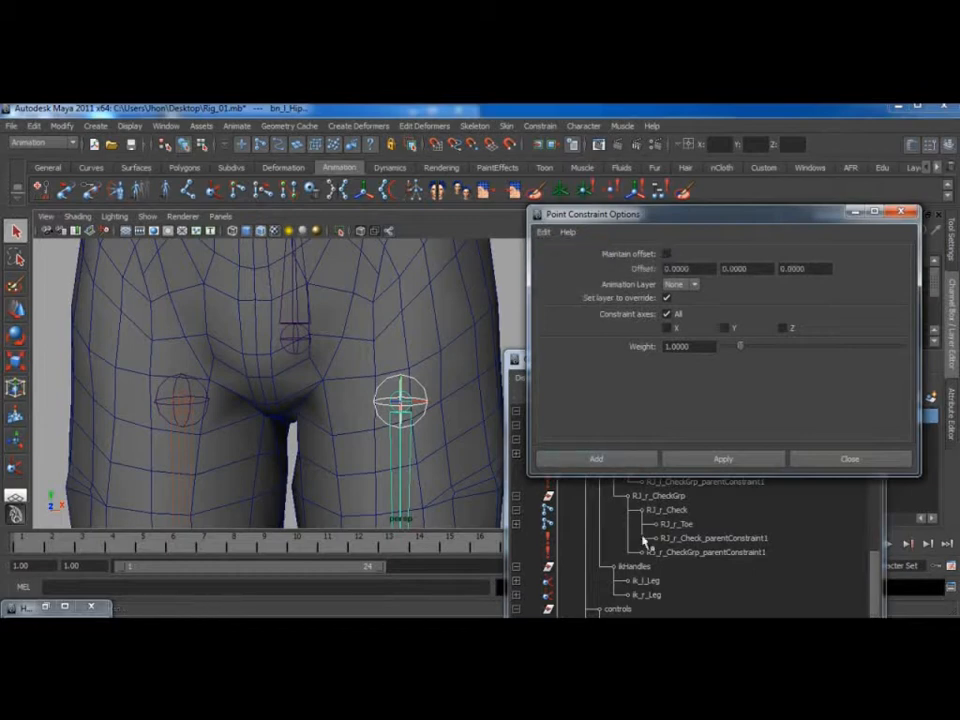
{"action": "left_click", "coordinate": [614, 462]}
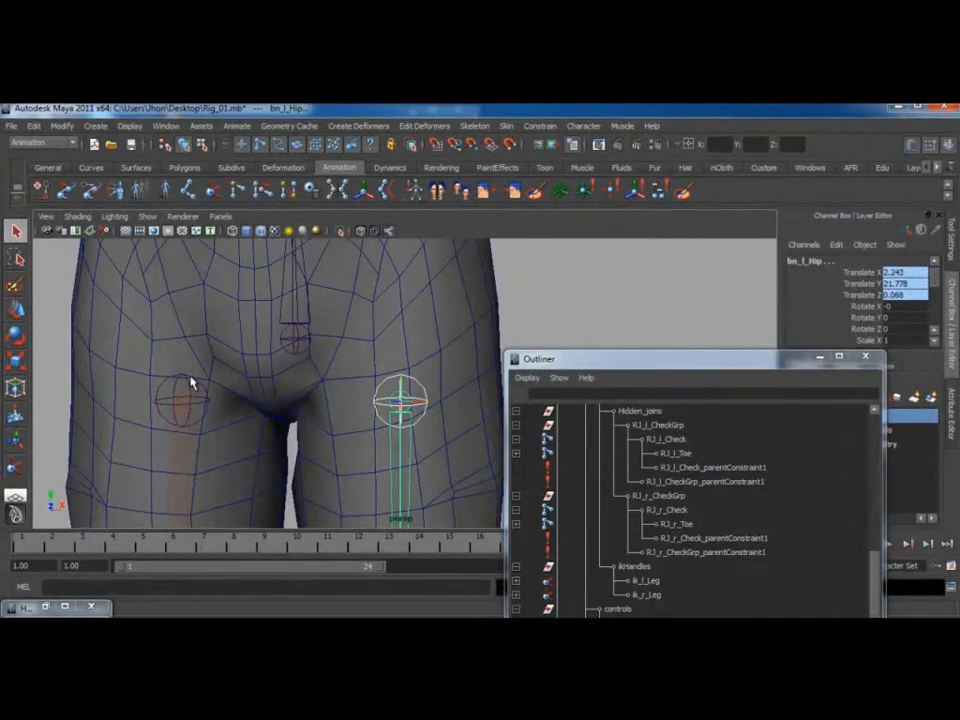
Point-constrain the right hip bone to its matching hip joint in the same way
{"action": "left_click", "coordinate": [189, 387]}
{"action": "left_click", "coordinate": [539, 126]}
{"action": "left_click", "coordinate": [560, 146]}
{"action": "left_click", "coordinate": [560, 316]}
Try moving the left hip joint to test the point constraint, and undo the move
{"action": "left_click", "coordinate": [420, 384]}
{"action": "key", "text": "w"}
{"action": "left_click_drag", "start_coordinate": [402, 398], "coordinate": [330, 340]}
{"action": "key", "text": "ctrl+z"}
{"action": "left_click", "coordinate": [551, 304]}
Create a double-headed arrow control curve with the custom controller-shapes tool
{"action": "scroll", "coordinate": [390, 376], "scroll_direction": "down", "scroll_amount": 6}
{"action": "scroll", "coordinate": [328, 339], "scroll_direction": "up", "scroll_amount": 2}
{"action": "scroll", "coordinate": [330, 340], "scroll_direction": "up", "scroll_amount": 3}
{"action": "scroll", "coordinate": [330, 345], "scroll_direction": "down", "scroll_amount": 1}
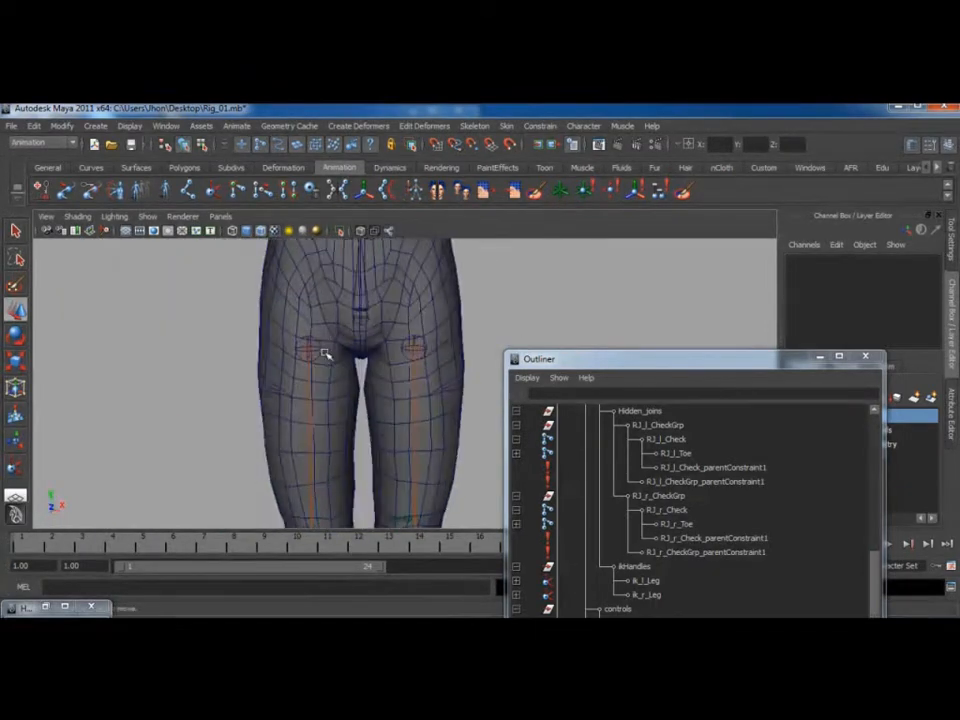
{"action": "scroll", "coordinate": [381, 343], "scroll_direction": "down", "scroll_amount": 2}
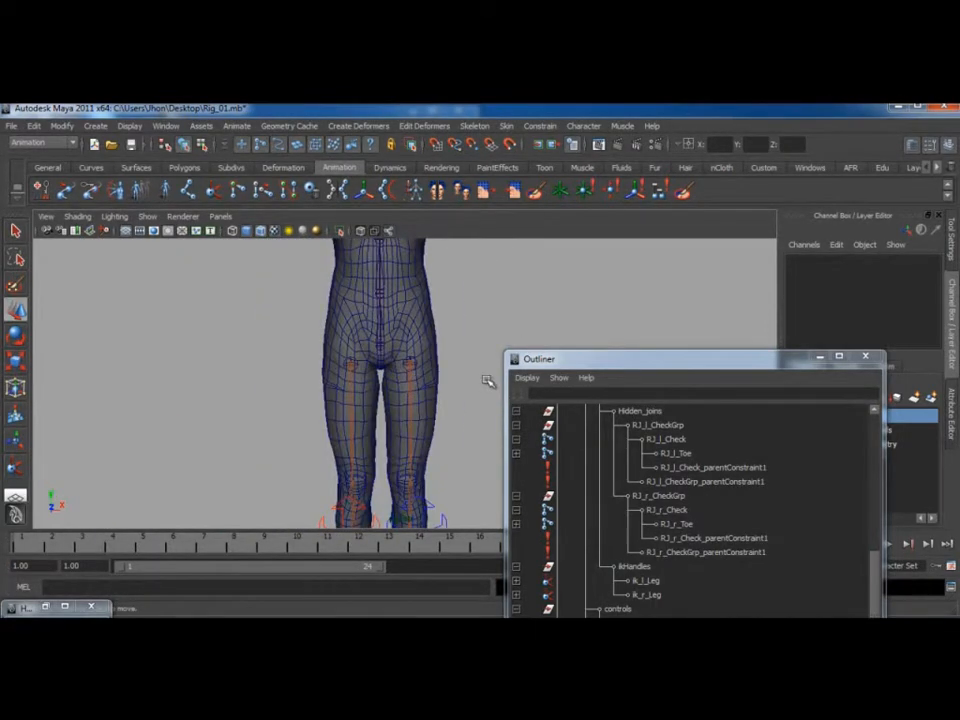
{"action": "left_click", "coordinate": [819, 357]}
{"action": "left_click", "coordinate": [772, 168]}
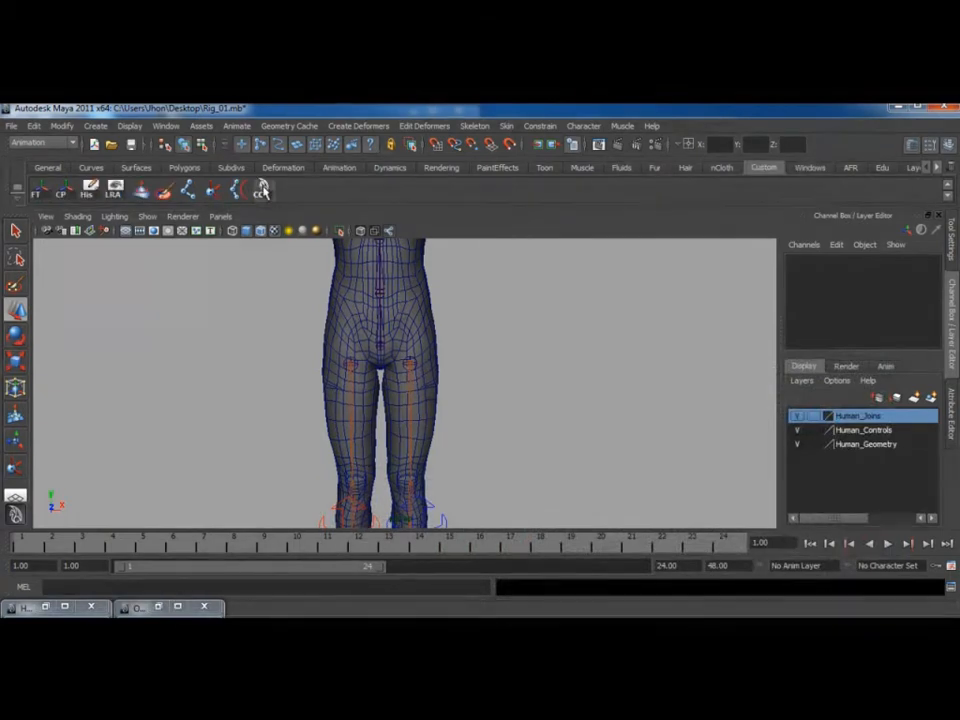
{"action": "left_click", "coordinate": [259, 188]}
{"action": "left_click_drag", "start_coordinate": [771, 406], "coordinate": [771, 418]}
{"action": "left_click", "coordinate": [660, 413]}
Raise the arrow curve to the character's hips, at Translate Y 23 and Translate Z about -0.612
{"action": "scroll", "coordinate": [445, 457], "scroll_direction": "down", "scroll_amount": 5}
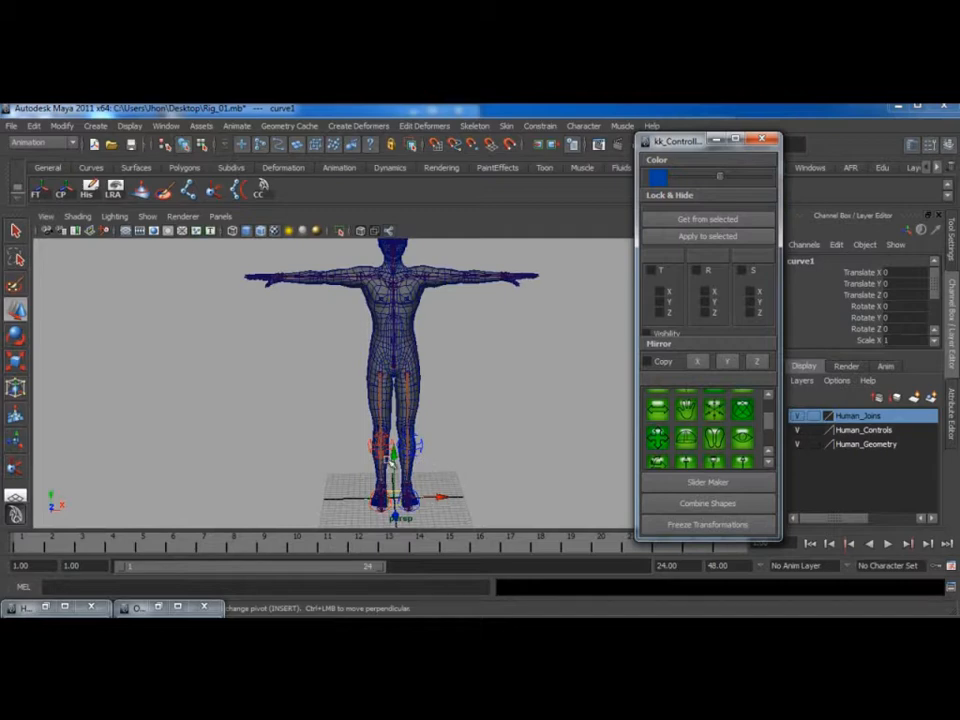
{"action": "left_click_drag", "start_coordinate": [397, 458], "coordinate": [396, 317]}
{"action": "scroll", "coordinate": [540, 459], "scroll_direction": "up", "scroll_amount": 5}
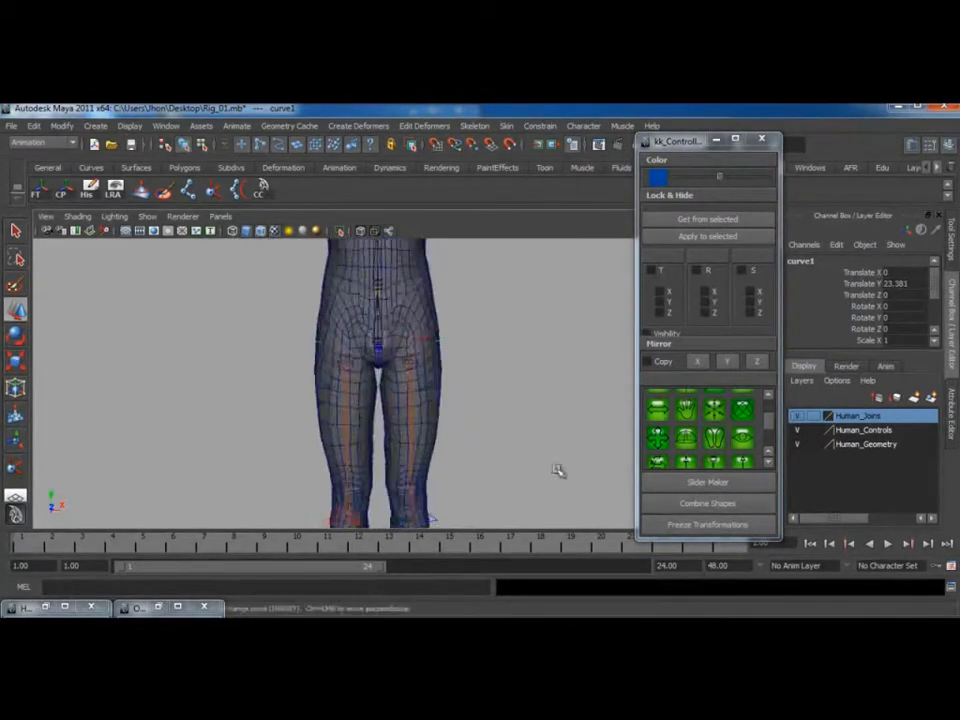
{"action": "middle_click_drag", "start_coordinate": [371, 329], "coordinate": [365, 368], "text": "alt"}
{"action": "left_click_drag", "start_coordinate": [360, 363], "coordinate": [357, 363]}
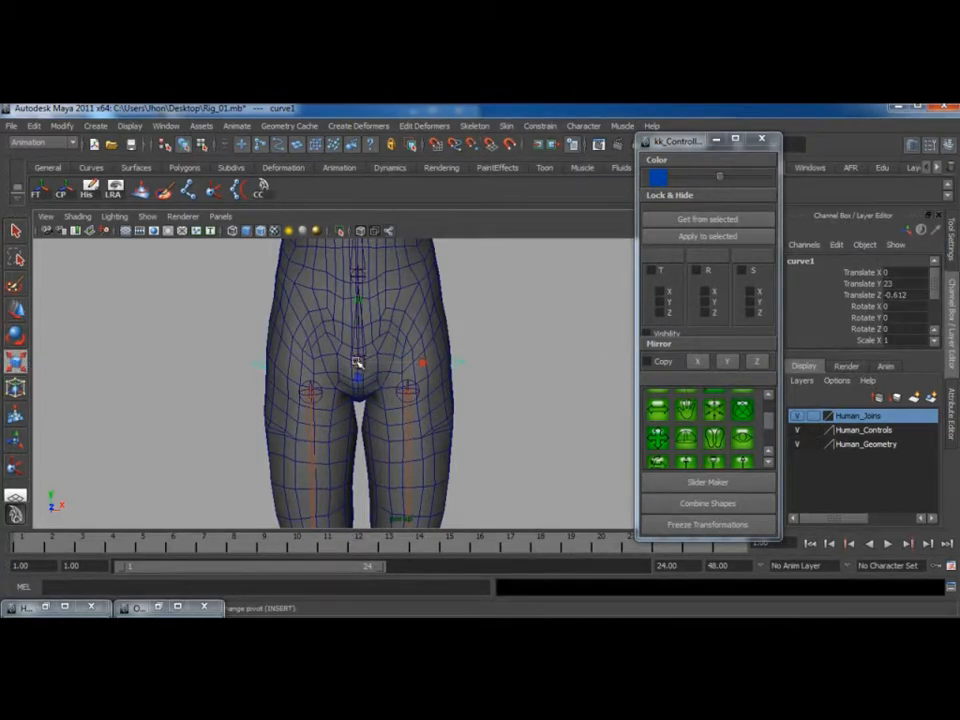
Scale the arrow curve up to about 1.748 so it extends beyond the hips, and set Rotate X to 90
{"action": "left_click_drag", "start_coordinate": [420, 363], "coordinate": [447, 368]}
{"action": "double_click", "coordinate": [893, 307]}
{"action": "type", "text": "90"}
{"action": "key", "text": "Return"}
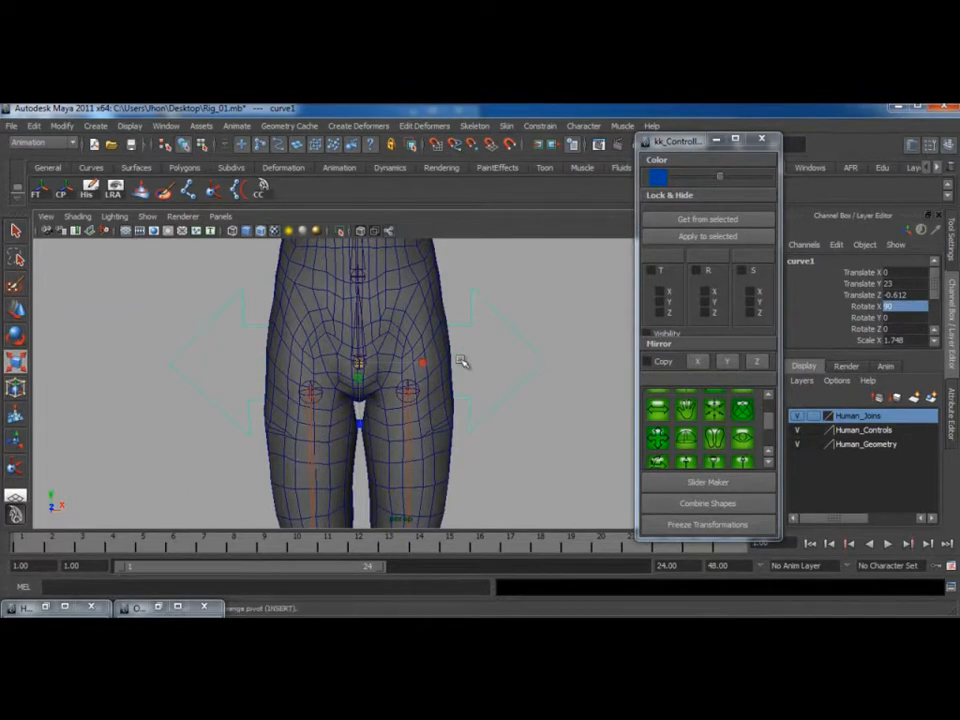
Reshape the arrow curve by its control vertices, making the arrowheads less tall and pulling both tips closer to the body
{"action": "left_click_drag", "start_coordinate": [482, 385], "coordinate": [456, 364], "text": "alt"}
{"action": "right_click", "coordinate": [464, 339]}
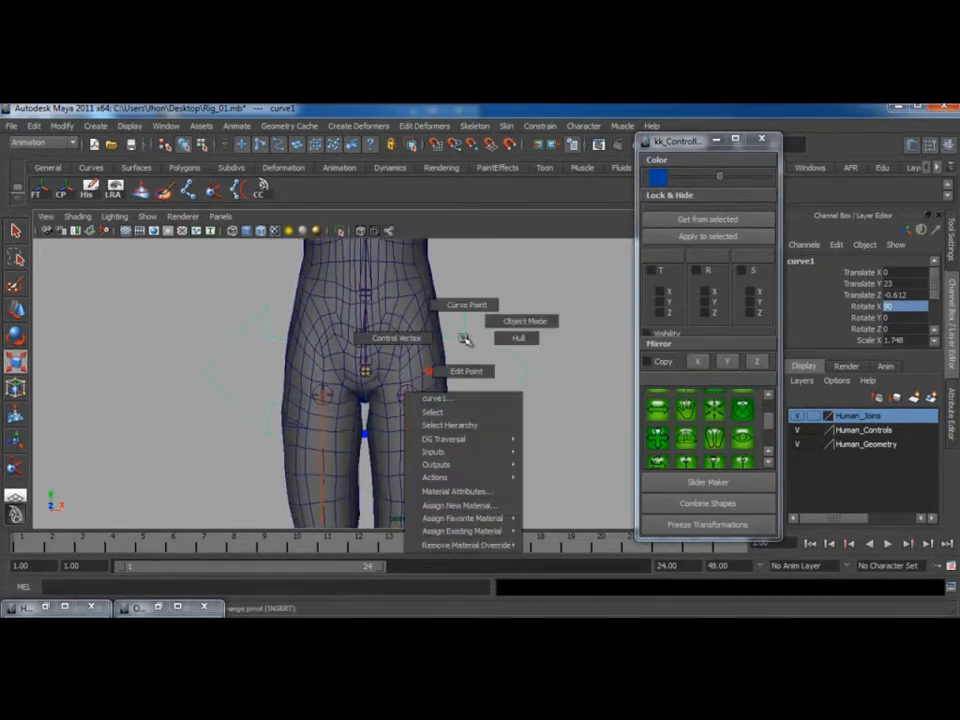
{"action": "left_click", "coordinate": [397, 338]}
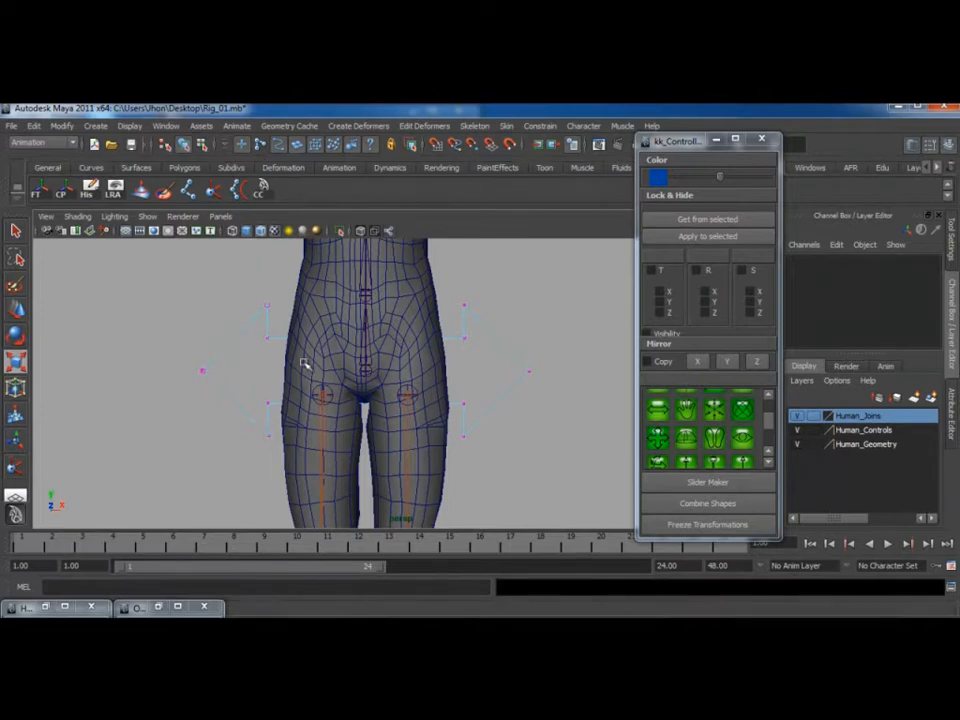
{"action": "left_click_drag", "start_coordinate": [139, 265], "coordinate": [496, 366]}
{"action": "left_click_drag", "start_coordinate": [258, 393], "coordinate": [497, 462]}
{"action": "left_click_drag", "start_coordinate": [363, 298], "coordinate": [369, 315]}
{"action": "left_click_drag", "start_coordinate": [197, 351], "coordinate": [228, 380]}
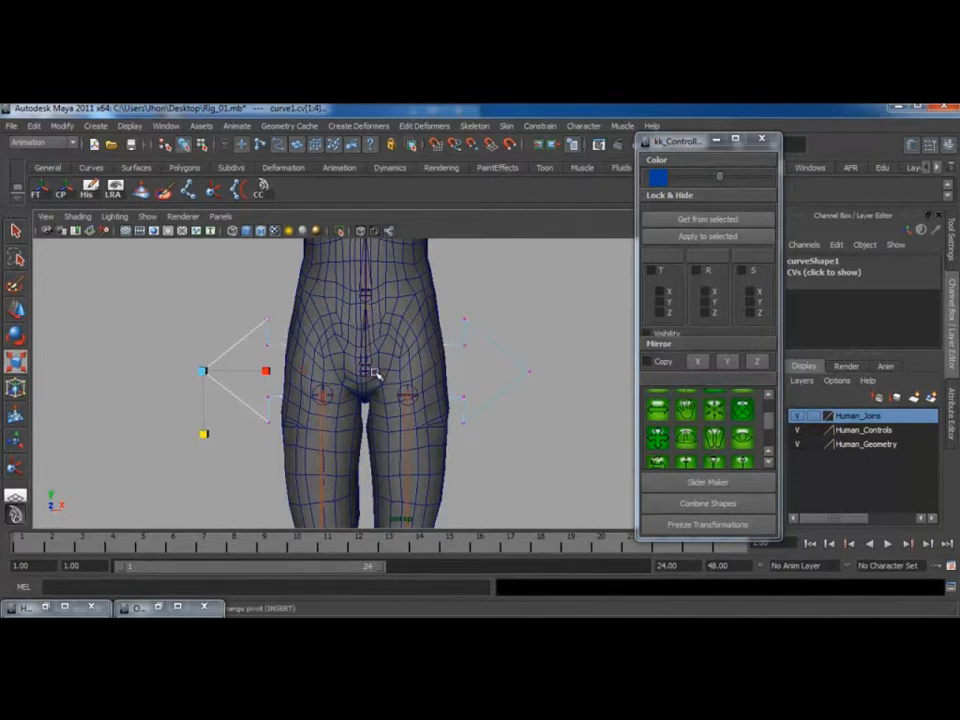
{"action": "left_click_drag", "start_coordinate": [547, 386], "coordinate": [549, 388], "text": "shift"}
{"action": "left_click_drag", "start_coordinate": [308, 375], "coordinate": [323, 378]}
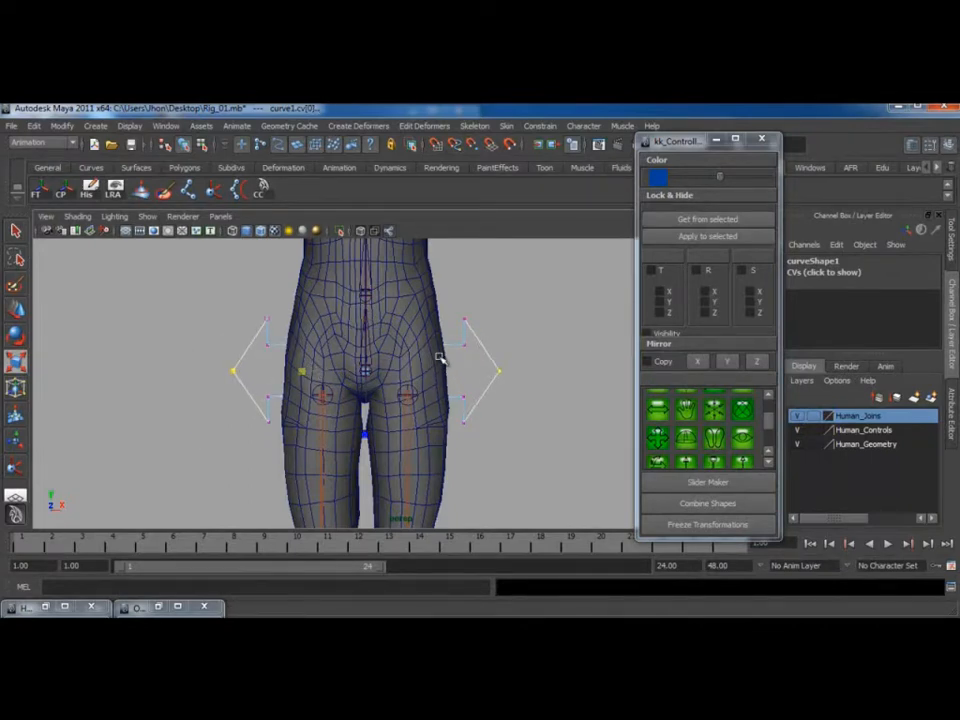
{"action": "right_click_drag", "start_coordinate": [456, 344], "coordinate": [512, 326]}
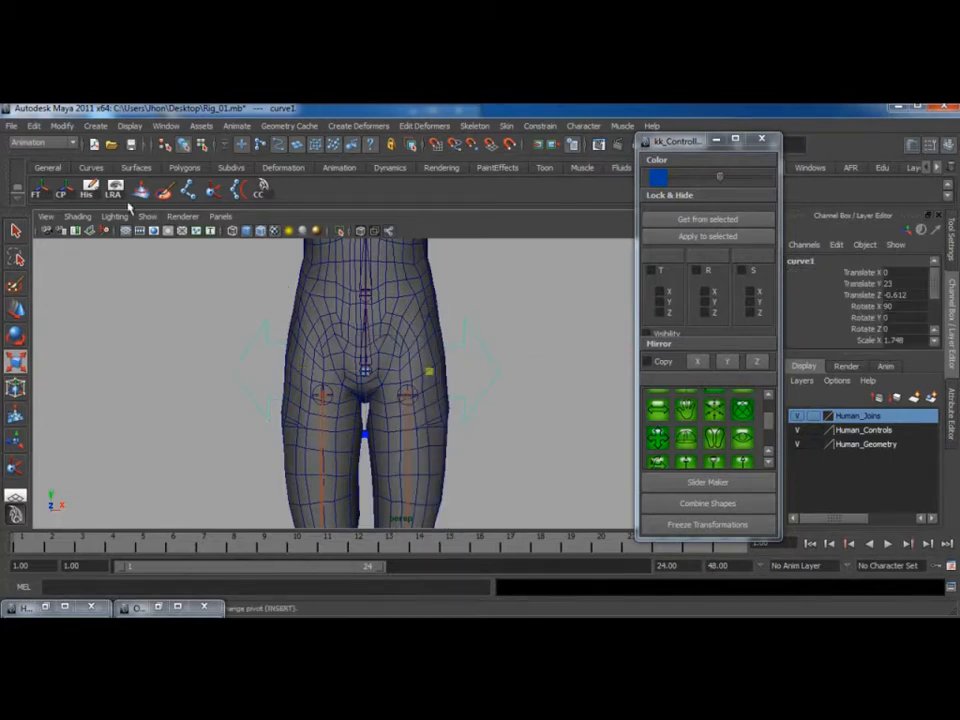
Freeze the arrow curve's transformations and rename it cc_Hip
{"action": "mouse_move", "coordinate": [443, 386]}
{"action": "left_mouse_down", "text": "alt"}
{"action": "mouse_move", "coordinate": [371, 390]}
{"action": "mouse_move", "coordinate": [426, 368]}
{"action": "mouse_move", "coordinate": [302, 377]}
{"action": "mouse_move", "coordinate": [506, 381]}
{"action": "mouse_move", "coordinate": [358, 394]}
{"action": "mouse_move", "coordinate": [431, 386]}
{"action": "left_mouse_up", "text": "alt"}
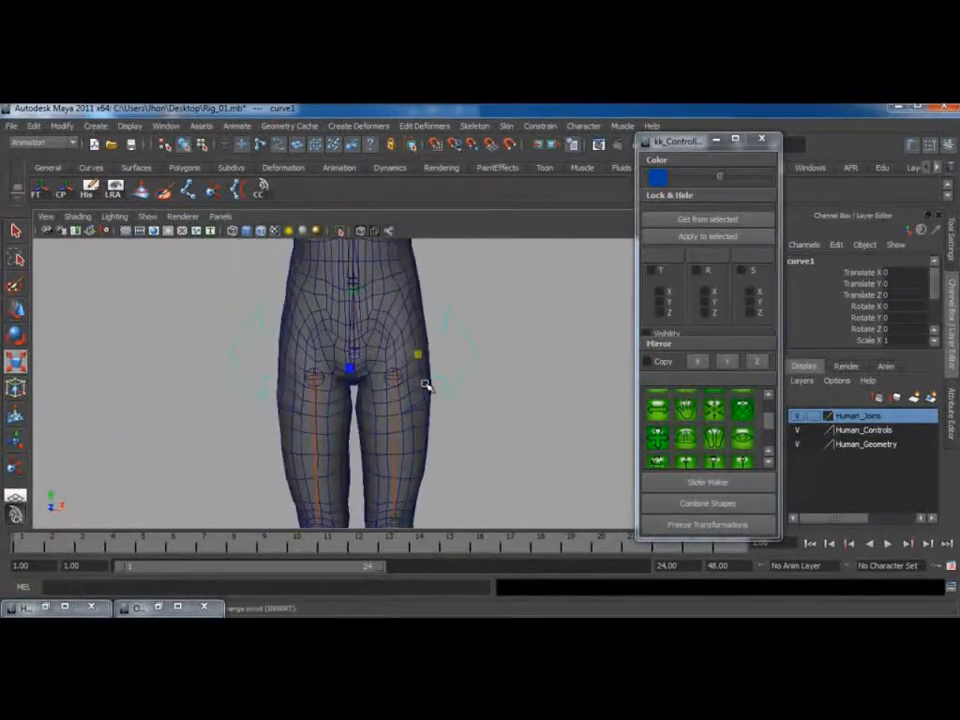
{"action": "right_click_drag", "start_coordinate": [431, 386], "coordinate": [528, 435], "text": "alt"}
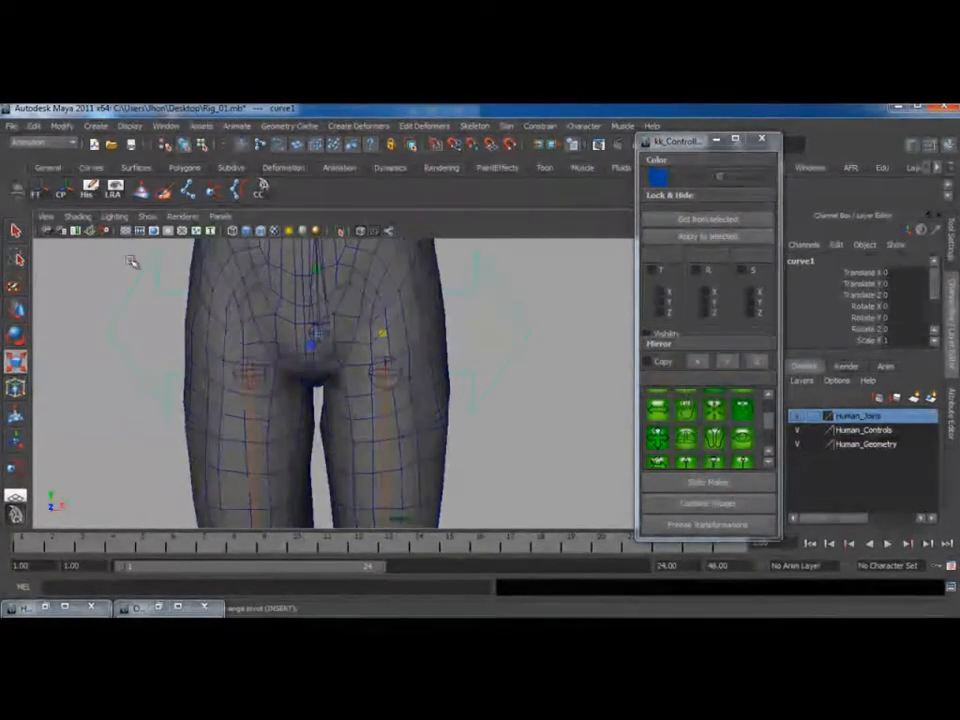
{"action": "left_click", "coordinate": [17, 231]}
{"action": "double_click", "coordinate": [812, 261]}
{"action": "type", "text": "cc_Hip"}
{"action": "key", "text": "Return"}
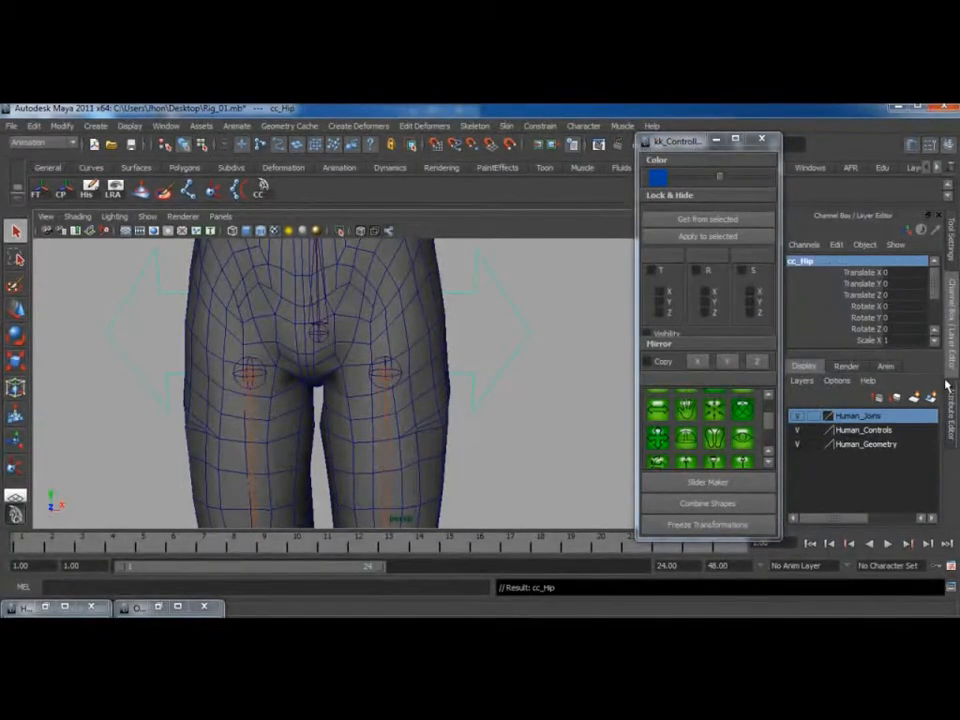
Group the cc_Hip control curve and name the new group cc_HipGrp
{"action": "double_click", "coordinate": [796, 262]}
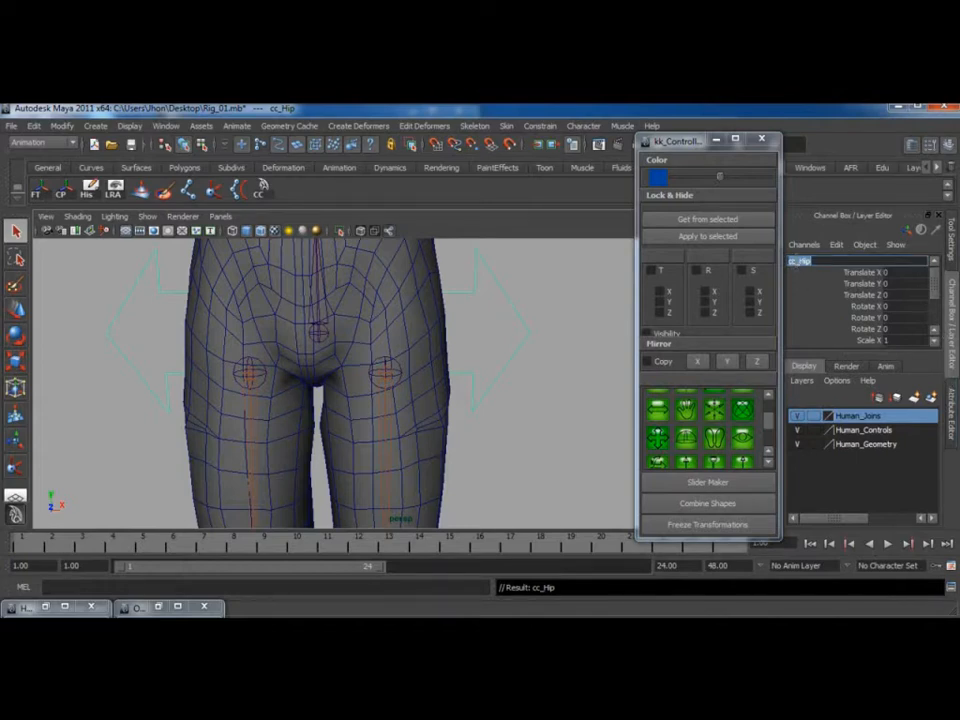
{"action": "key", "text": "Return"}
{"action": "key", "text": "ctrl+g"}
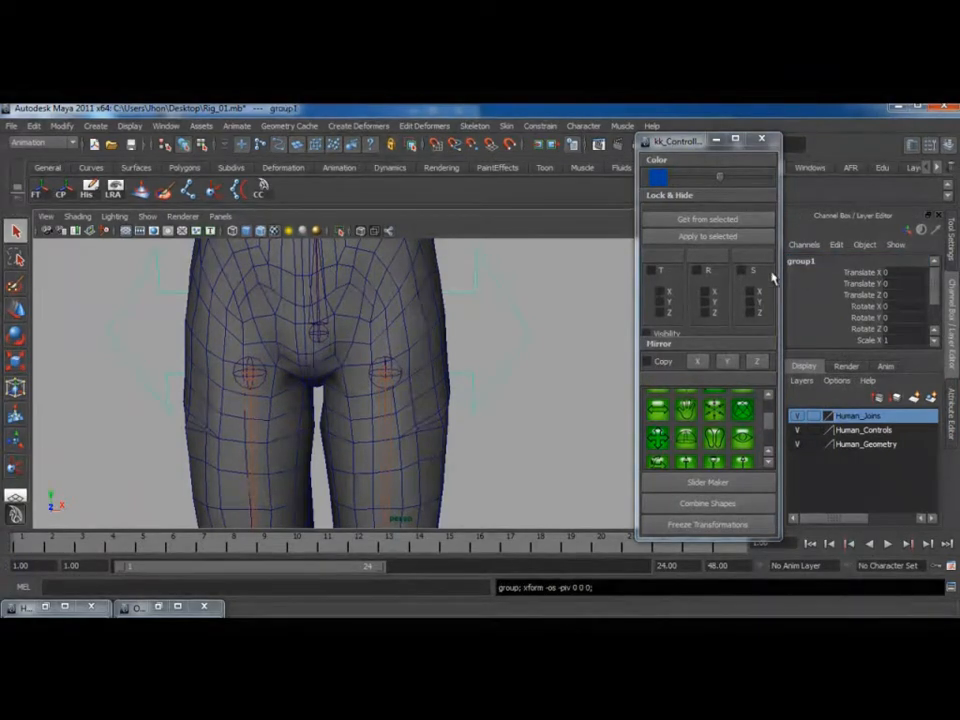
{"action": "double_click", "coordinate": [797, 261]}
{"action": "type", "text": "cc_HipGrp"}
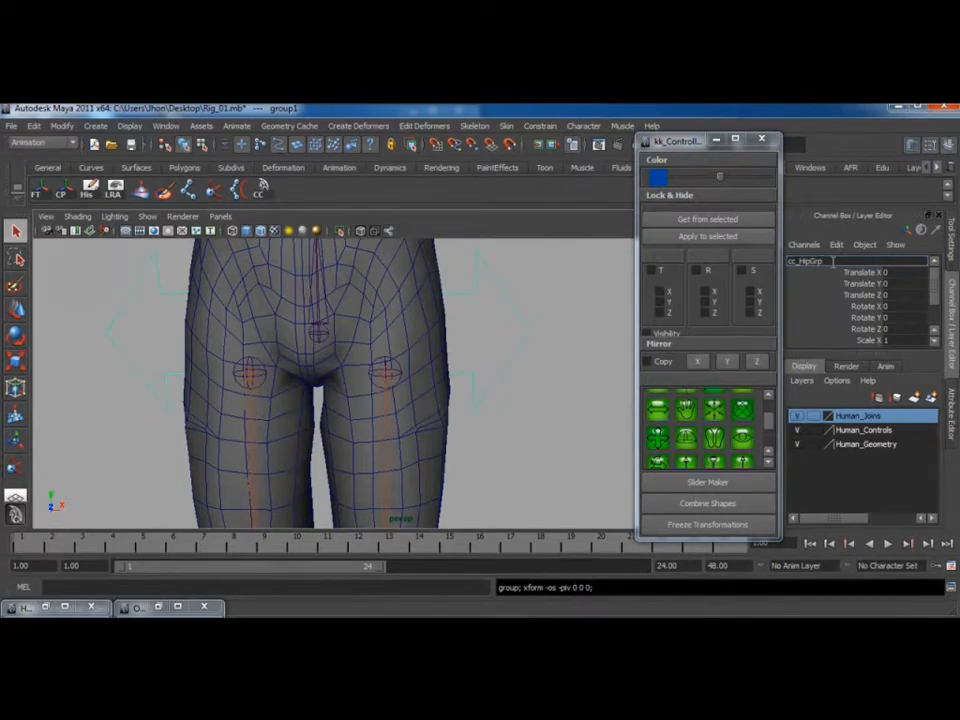
{"action": "key", "text": "Return"}
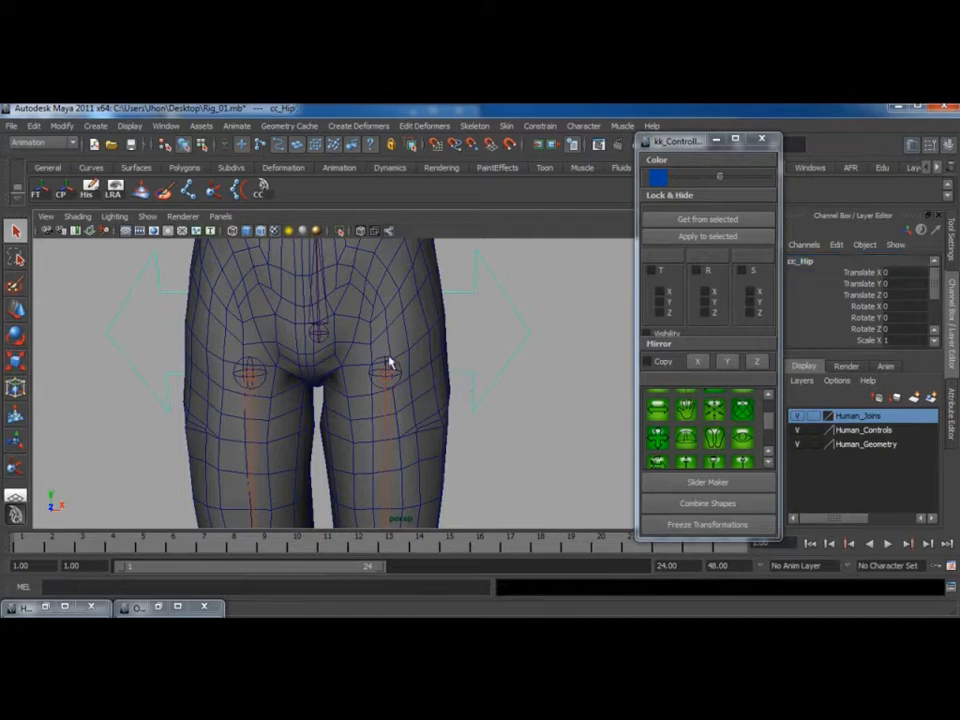
Parent-constrain the left hip joint J_l_Hip to the cc_Hip control curve
{"action": "left_click", "coordinate": [392, 363]}
{"action": "key", "text": "ctrl+z"}
{"action": "left_click", "coordinate": [388, 370]}
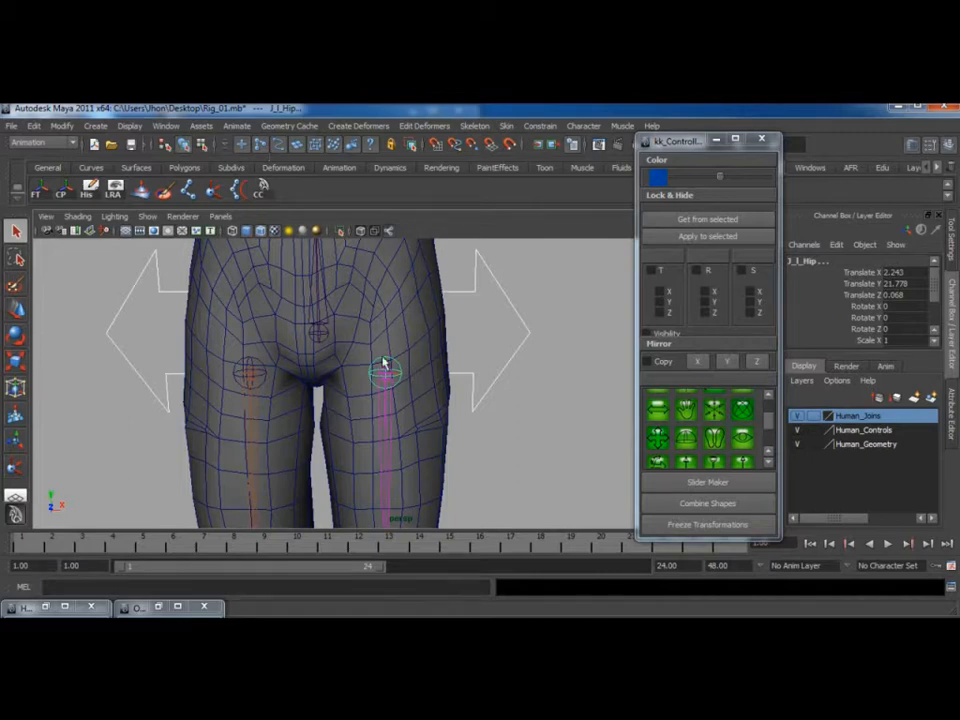
{"action": "left_click", "coordinate": [506, 126]}
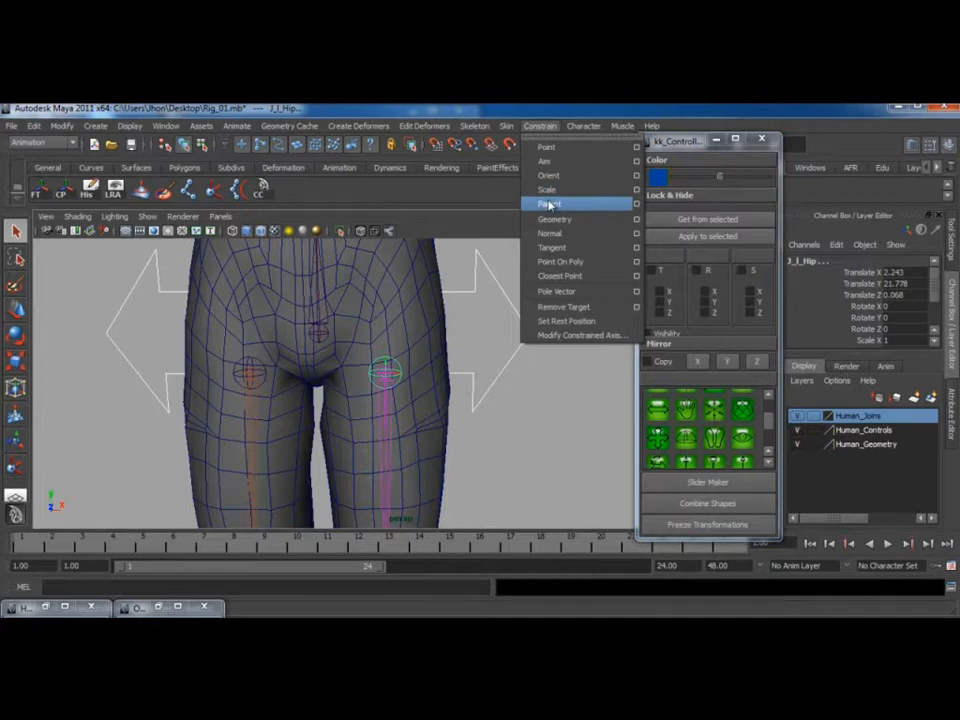
{"action": "left_click", "coordinate": [549, 203]}
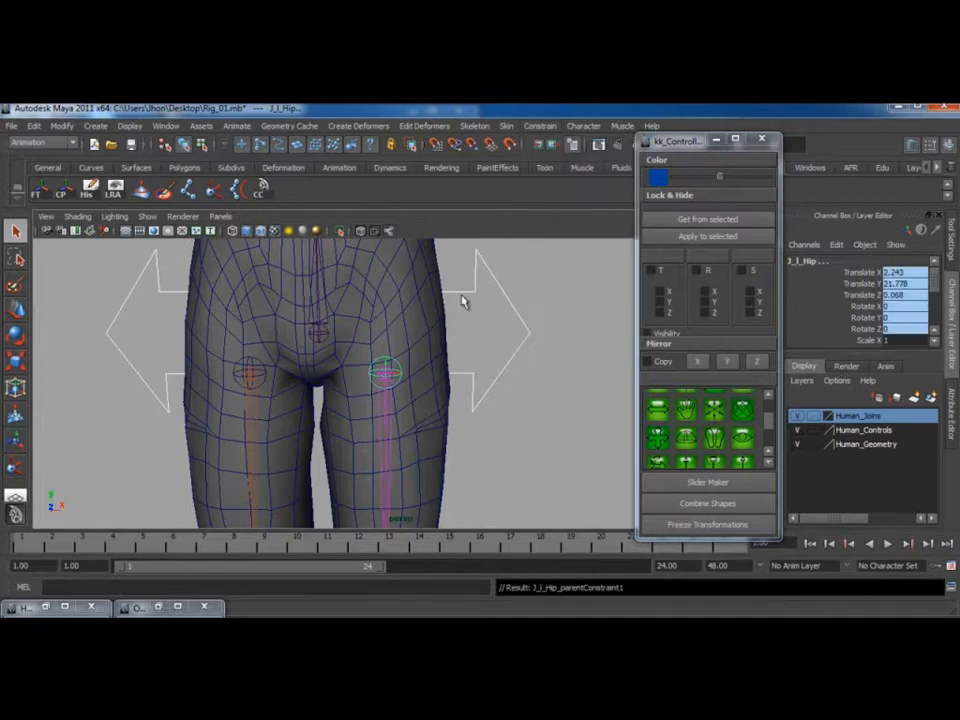
Parent-constrain the right hip joint J_r_Hip to the cc_Hip control curve
{"action": "left_click", "coordinate": [175, 373]}
{"action": "left_click", "coordinate": [259, 364], "text": "shift"}
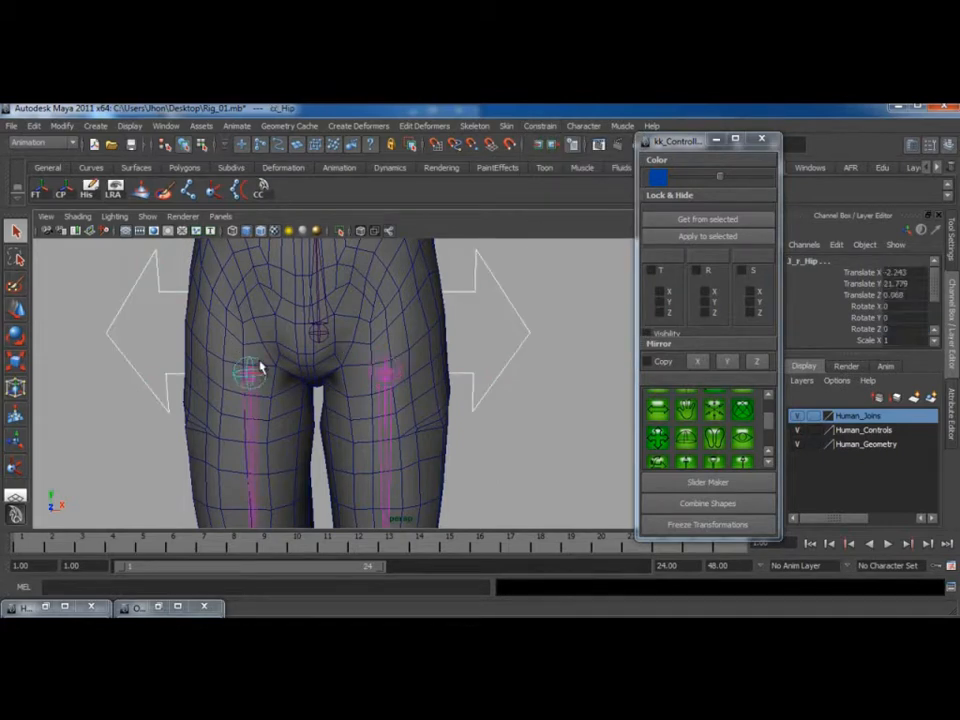
{"action": "left_click", "coordinate": [540, 126]}
{"action": "left_click", "coordinate": [553, 206]}
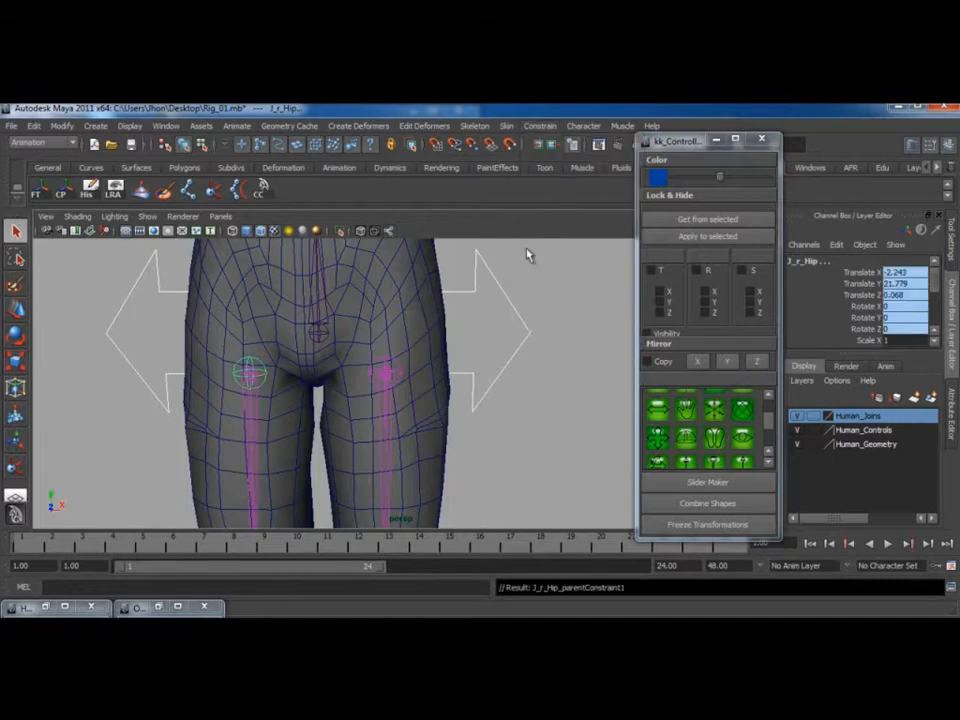
Test-rotate cc_Hip to check how the constrained hip joints follow, undoing each rotation
{"action": "left_click", "coordinate": [473, 385]}
{"action": "key", "text": "e"}
{"action": "left_click_drag", "start_coordinate": [372, 305], "coordinate": [358, 286]}
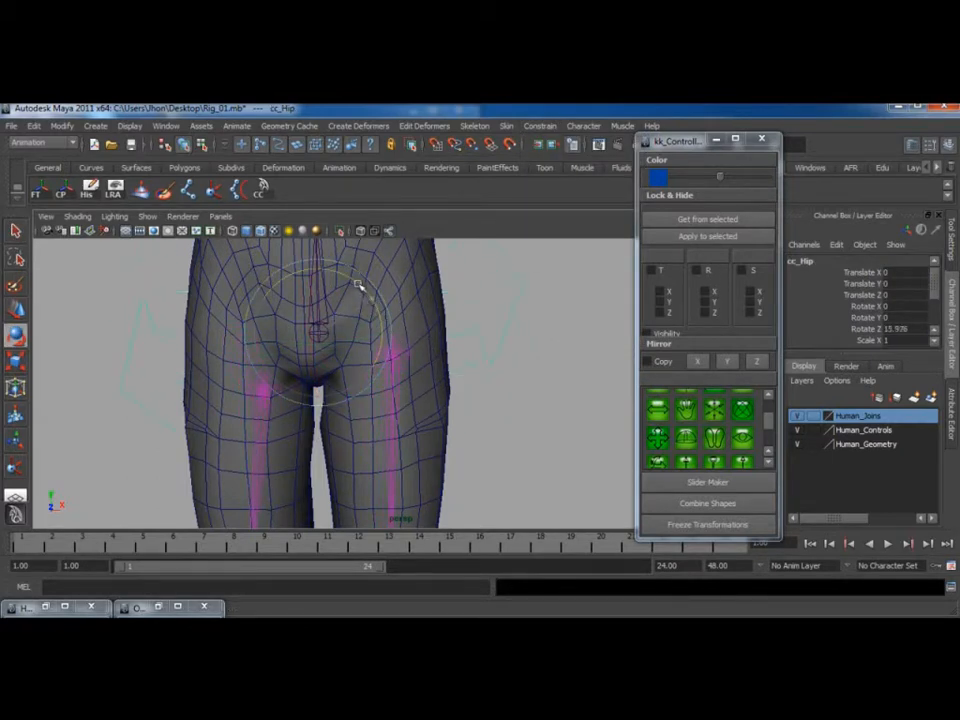
{"action": "key", "text": "ctrl+z"}
{"action": "key", "text": "a"}
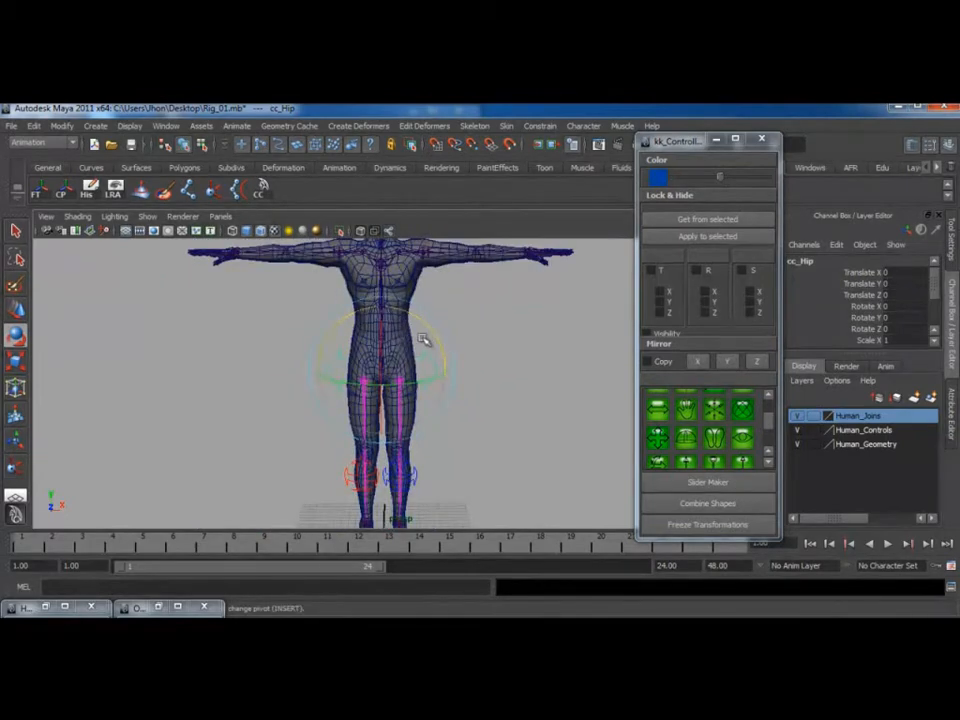
{"action": "left_click_drag", "start_coordinate": [426, 326], "coordinate": [372, 378]}
{"action": "key", "text": "ctrl+z"}
{"action": "left_click", "coordinate": [476, 341]}
Restore the minimized Outliner window and place it clear of the character's hips
{"action": "right_click_drag", "start_coordinate": [372, 378], "coordinate": [546, 396], "text": "alt"}
{"action": "left_click_drag", "start_coordinate": [541, 393], "coordinate": [436, 384], "text": "alt"}
{"action": "middle_click_drag", "start_coordinate": [436, 384], "coordinate": [458, 407], "text": "alt"}
{"action": "right_click_drag", "start_coordinate": [458, 407], "coordinate": [474, 401], "text": "alt"}
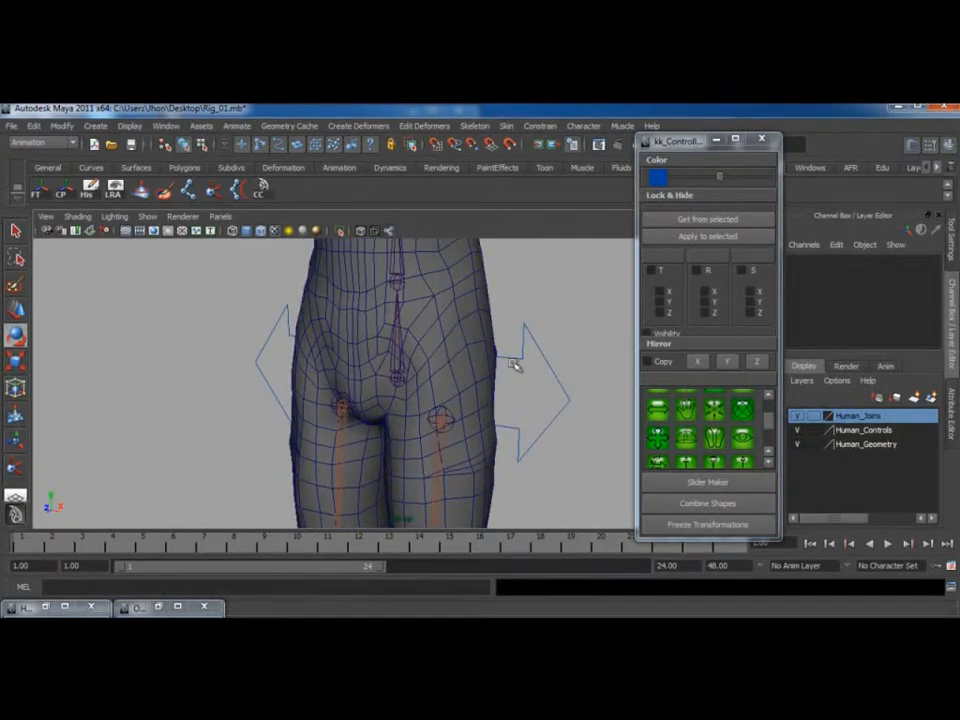
{"action": "left_click", "coordinate": [515, 363]}
{"action": "left_click", "coordinate": [158, 607]}
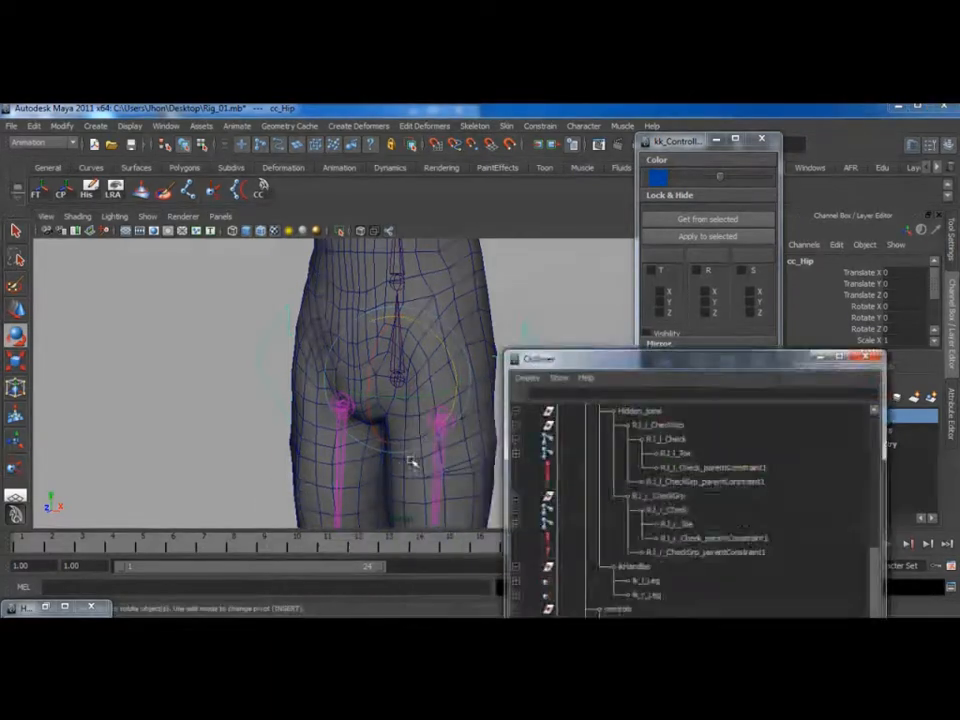
{"action": "left_click_drag", "start_coordinate": [629, 368], "coordinate": [578, 431]}
{"action": "left_click", "coordinate": [549, 315]}
Create a cylindrical two-ring control curve from the controller shape library
{"action": "right_click_drag", "start_coordinate": [455, 343], "coordinate": [398, 360], "text": "alt"}
{"action": "middle_click_drag", "start_coordinate": [398, 360], "coordinate": [289, 326], "text": "alt"}
{"action": "left_click_drag", "start_coordinate": [289, 326], "coordinate": [306, 380], "text": "alt"}
{"action": "left_click", "coordinate": [691, 147]}
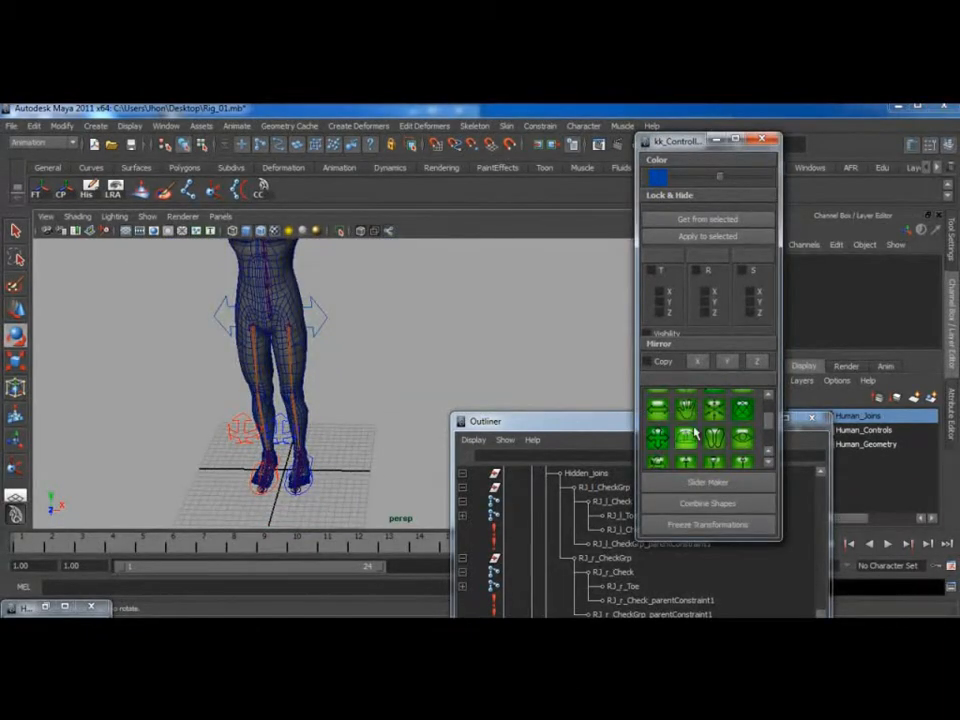
{"action": "mouse_move", "coordinate": [767, 422]}
{"action": "left_mouse_down"}
{"action": "mouse_move", "coordinate": [768, 412]}
{"action": "mouse_move", "coordinate": [766, 443]}
{"action": "left_mouse_up"}
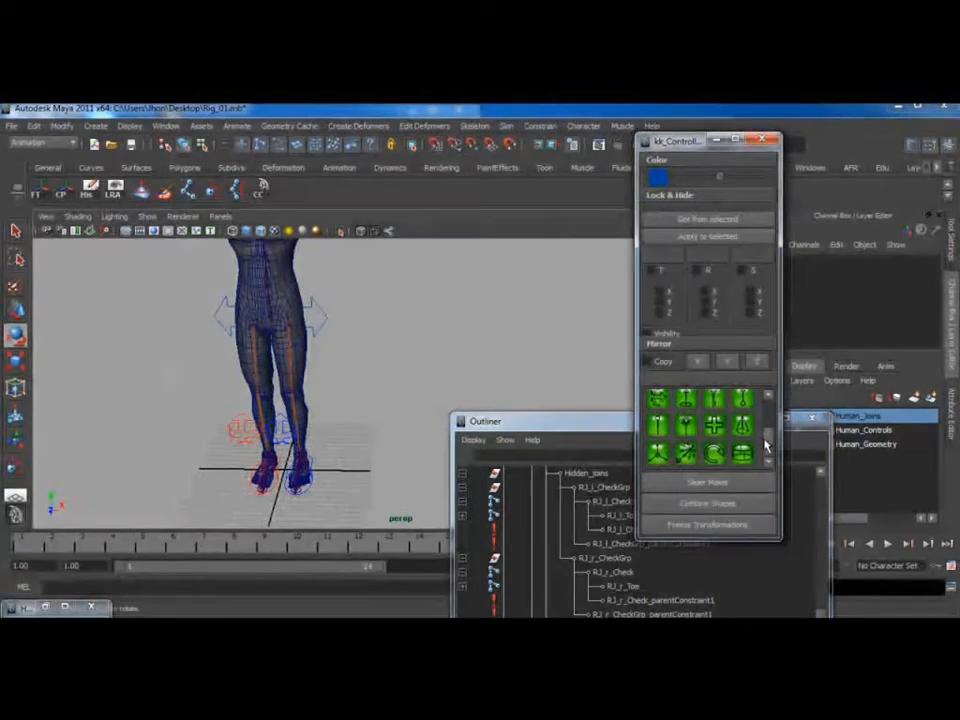
{"action": "left_click", "coordinate": [743, 455]}
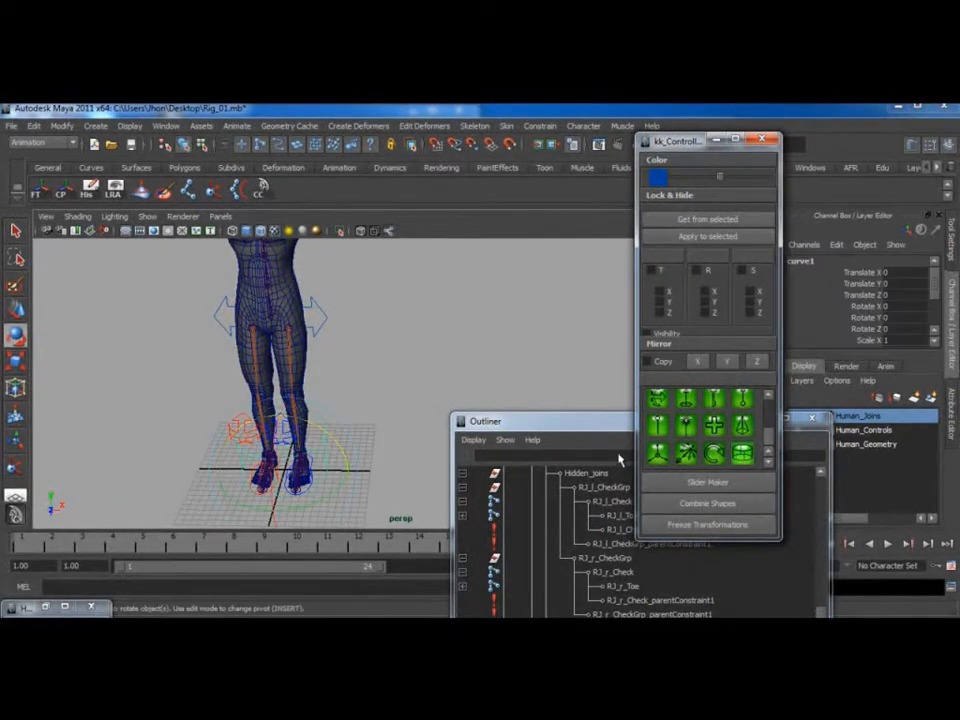
Raise the ring curve to Translate Y about 20.437 and scale it up to about 1.586 so it surrounds the hips
{"action": "key", "text": "w"}
{"action": "left_click_drag", "start_coordinate": [293, 432], "coordinate": [310, 322]}
{"action": "key", "text": "r"}
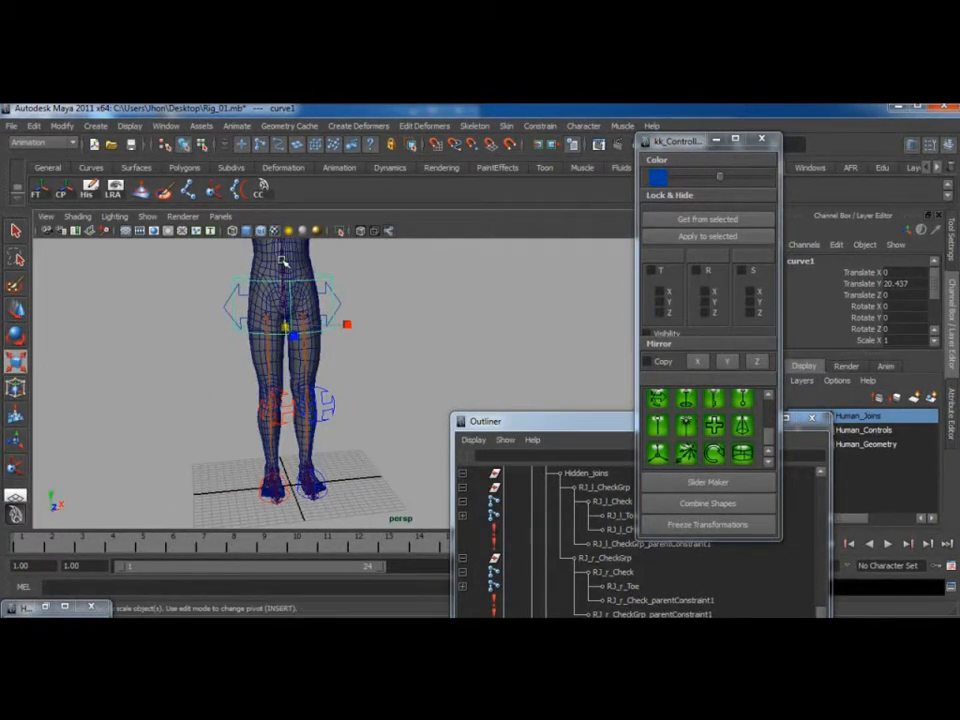
{"action": "left_click_drag", "start_coordinate": [262, 250], "coordinate": [281, 318], "text": "alt"}
{"action": "right_click_drag", "start_coordinate": [281, 318], "coordinate": [437, 415], "text": "alt"}
{"action": "left_click_drag", "start_coordinate": [270, 403], "coordinate": [373, 403], "text": "alt"}
{"action": "middle_click_drag", "start_coordinate": [373, 403], "coordinate": [400, 404], "text": "alt"}
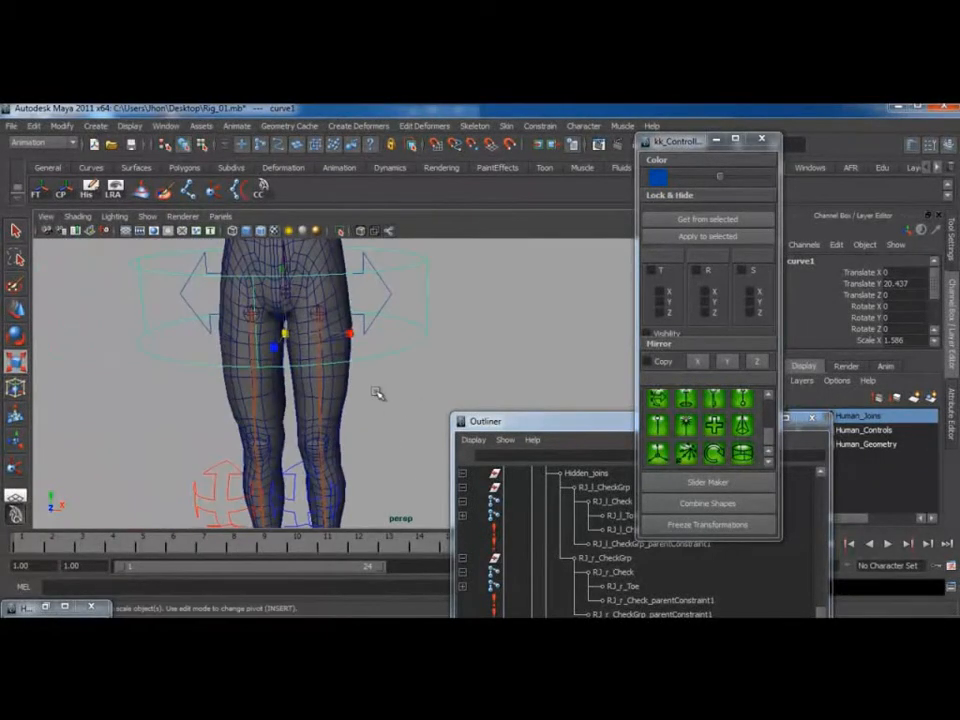
Align the ring curve with the hip control's centre at Translate Y 23 and Translate Z -0.612
{"action": "left_click", "coordinate": [390, 287]}
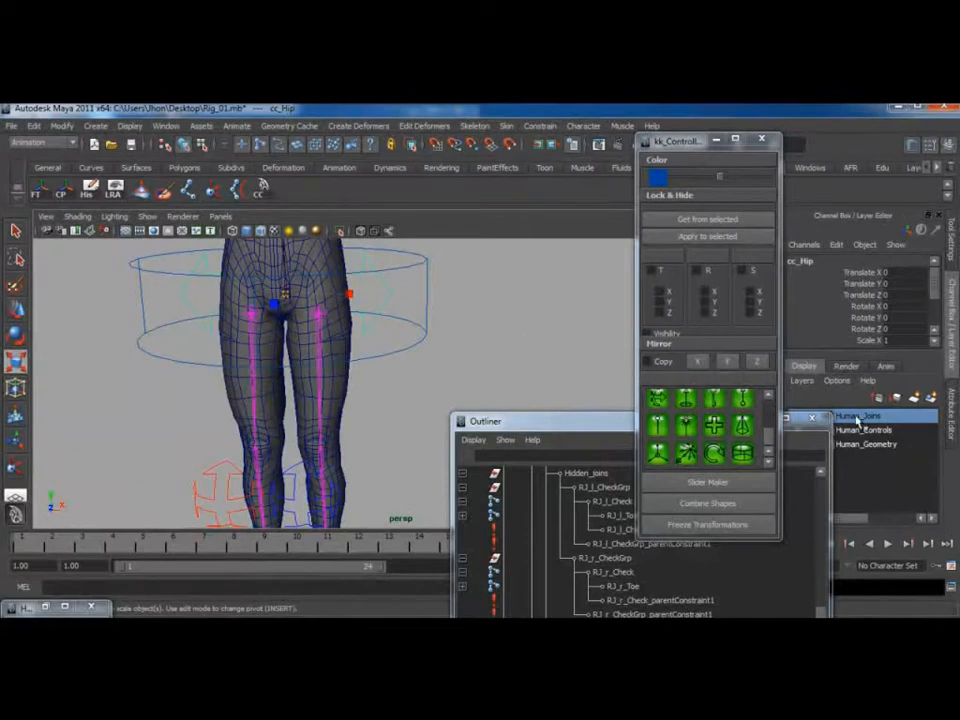
{"action": "left_click", "coordinate": [405, 266]}
{"action": "middle_click_drag", "start_coordinate": [373, 298], "coordinate": [366, 361], "text": "alt"}
{"action": "key", "text": "w"}
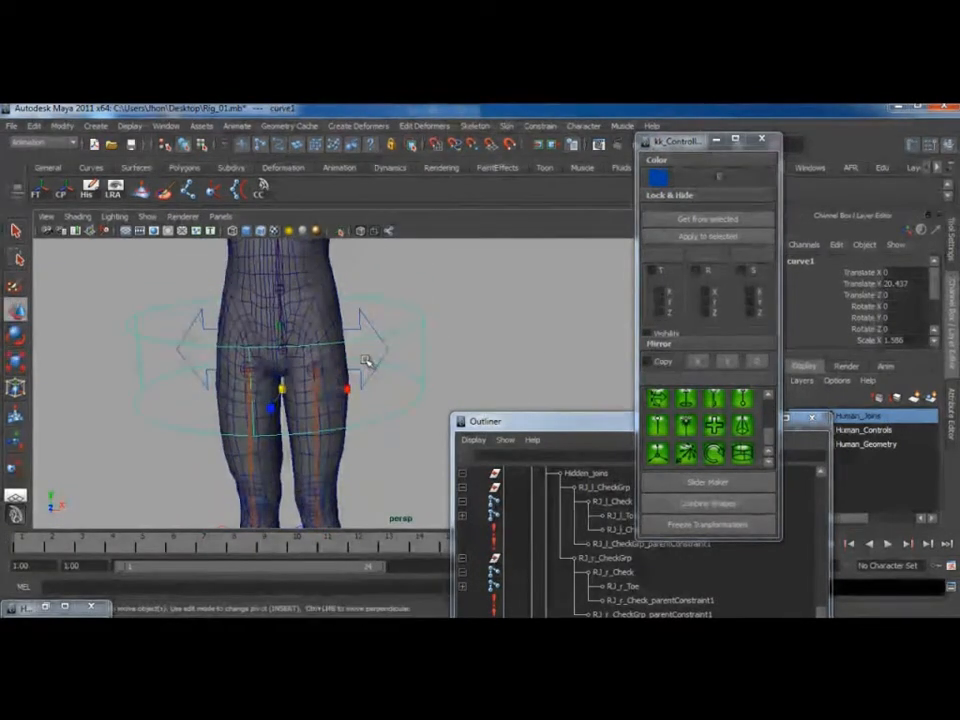
{"action": "left_click_drag", "start_coordinate": [285, 390], "coordinate": [280, 348]}
{"action": "scroll", "coordinate": [320, 355], "scroll_direction": "down", "scroll_amount": 3}
{"action": "left_click_drag", "start_coordinate": [311, 336], "coordinate": [253, 330], "text": "alt"}
{"action": "scroll", "coordinate": [300, 350], "scroll_direction": "up", "scroll_amount": 2}
{"action": "left_click_drag", "start_coordinate": [395, 322], "coordinate": [377, 330], "text": "alt"}
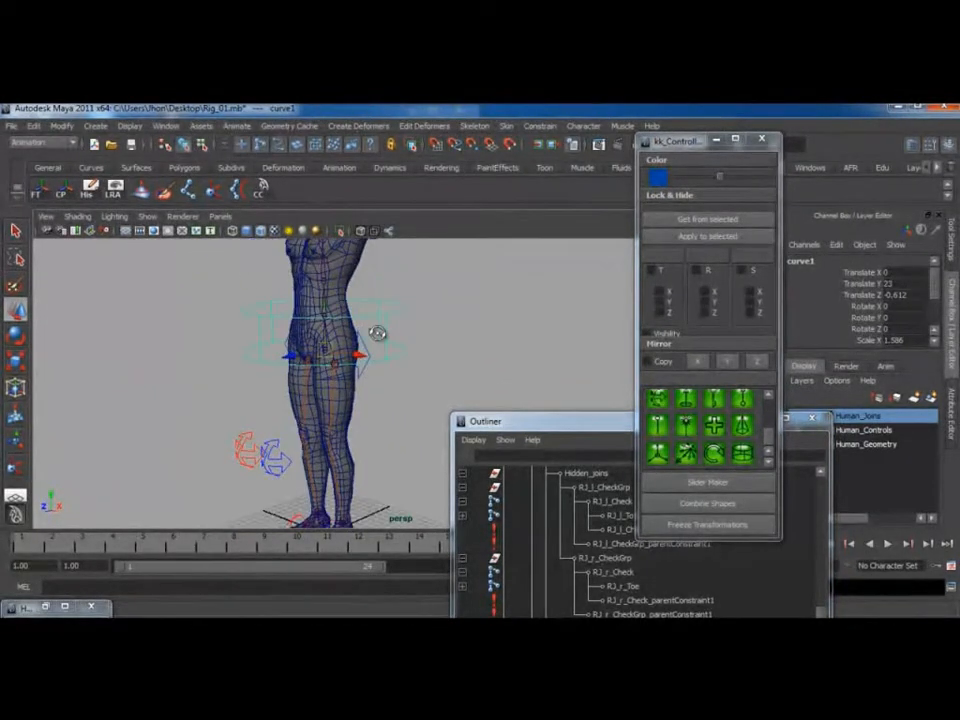
Lower all control vertices of the ring curve so the rings sit evenly above and below the hip arrows
{"action": "right_click_drag", "start_coordinate": [383, 313], "coordinate": [336, 316]}
{"action": "left_click_drag", "start_coordinate": [334, 319], "coordinate": [461, 377], "text": "alt"}
{"action": "left_click_drag", "start_coordinate": [448, 365], "coordinate": [398, 346], "text": "alt"}
{"action": "left_click_drag", "start_coordinate": [328, 286], "coordinate": [397, 352]}
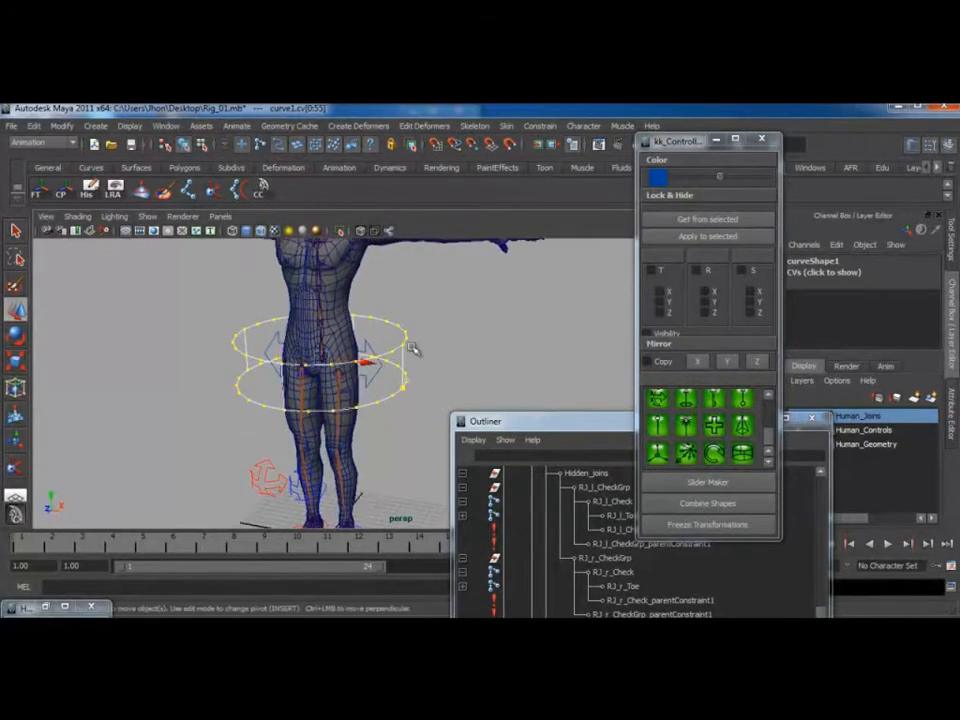
{"action": "right_click", "coordinate": [400, 335]}
{"action": "right_click_drag", "start_coordinate": [402, 328], "coordinate": [435, 312]}
{"action": "left_click_drag", "start_coordinate": [401, 343], "coordinate": [390, 336], "text": "alt"}
{"action": "right_click_drag", "start_coordinate": [390, 336], "coordinate": [414, 328], "text": "alt"}
{"action": "left_click", "coordinate": [408, 328]}
Rename the ring curve cc_CG
{"action": "left_click_drag", "start_coordinate": [408, 328], "coordinate": [349, 336], "text": "alt"}
{"action": "right_click_drag", "start_coordinate": [349, 336], "coordinate": [424, 369], "text": "alt"}
{"action": "left_click_drag", "start_coordinate": [424, 369], "coordinate": [376, 342], "text": "alt"}
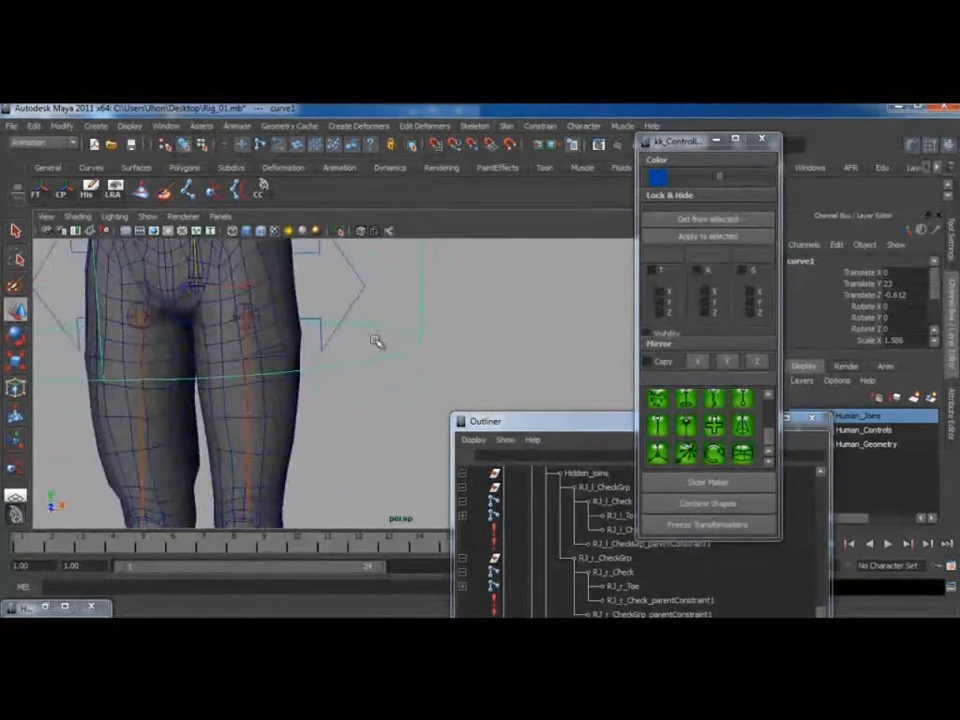
{"action": "middle_click_drag", "start_coordinate": [376, 342], "coordinate": [503, 392], "text": "alt"}
{"action": "left_click_drag", "start_coordinate": [503, 392], "coordinate": [388, 385], "text": "alt"}
{"action": "double_click", "coordinate": [803, 261]}
{"action": "type", "text": "cc_COG"}
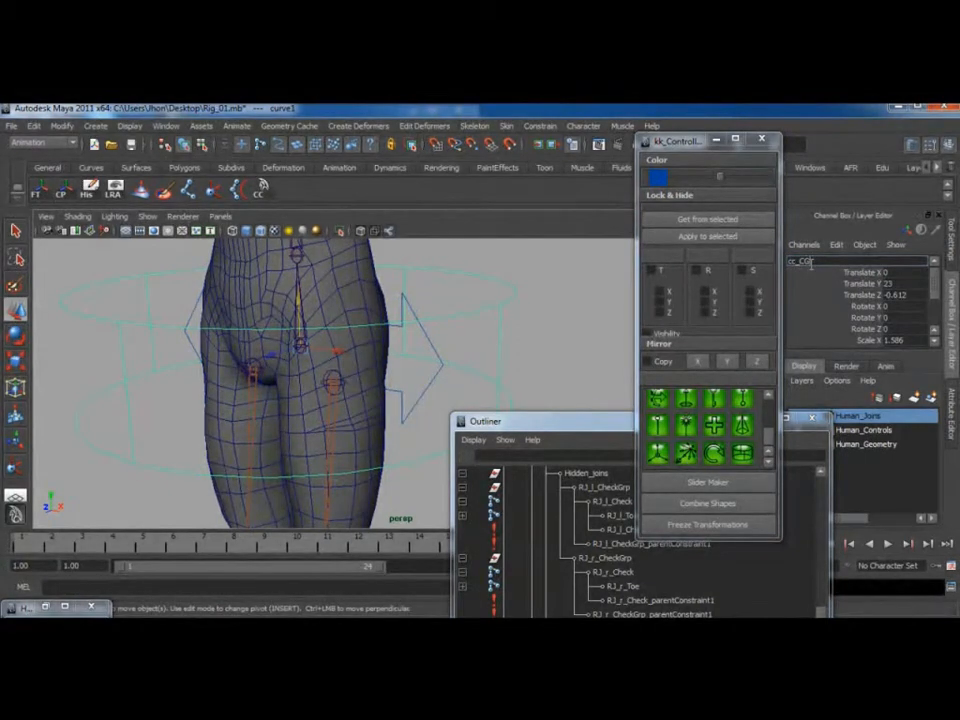
{"action": "key", "text": "Return"}
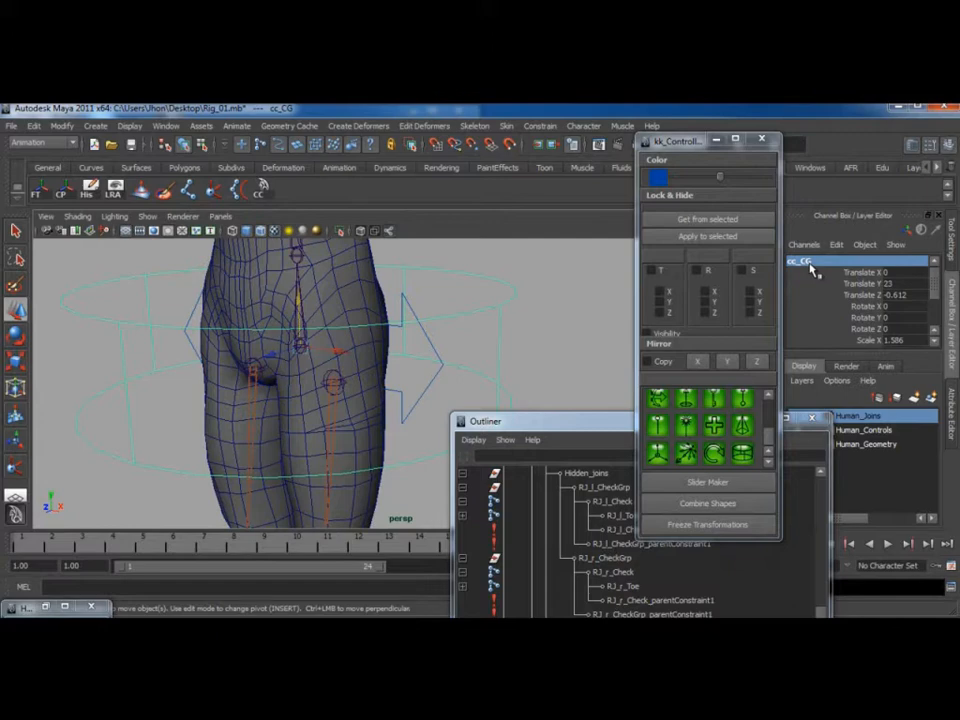
Group the cc_CG curve and name the new group cc_CGGrp
{"action": "double_click", "coordinate": [798, 262]}
{"action": "key", "text": "ctrl+c"}
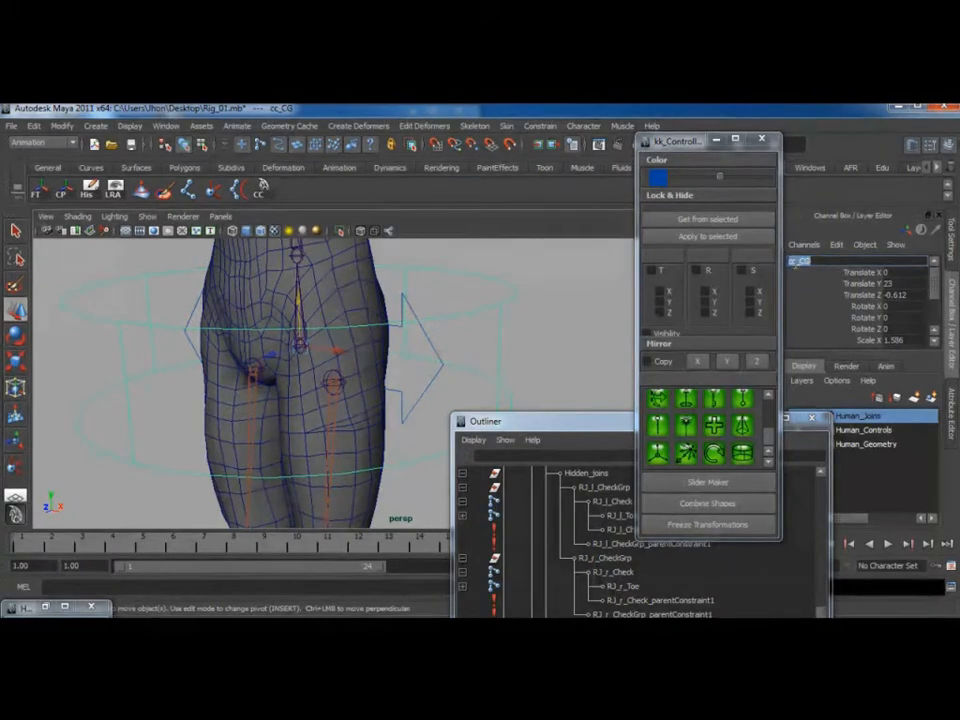
{"action": "key", "text": "Return"}
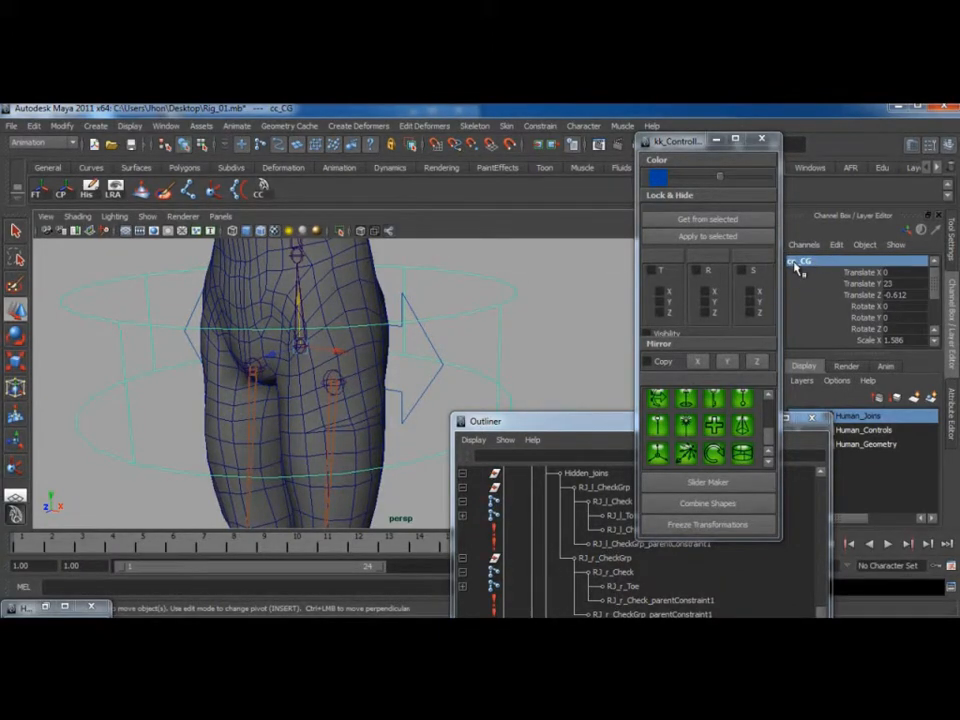
{"action": "key", "text": "ctrl+g"}
{"action": "double_click", "coordinate": [797, 265]}
{"action": "key", "text": "ctrl+v"}
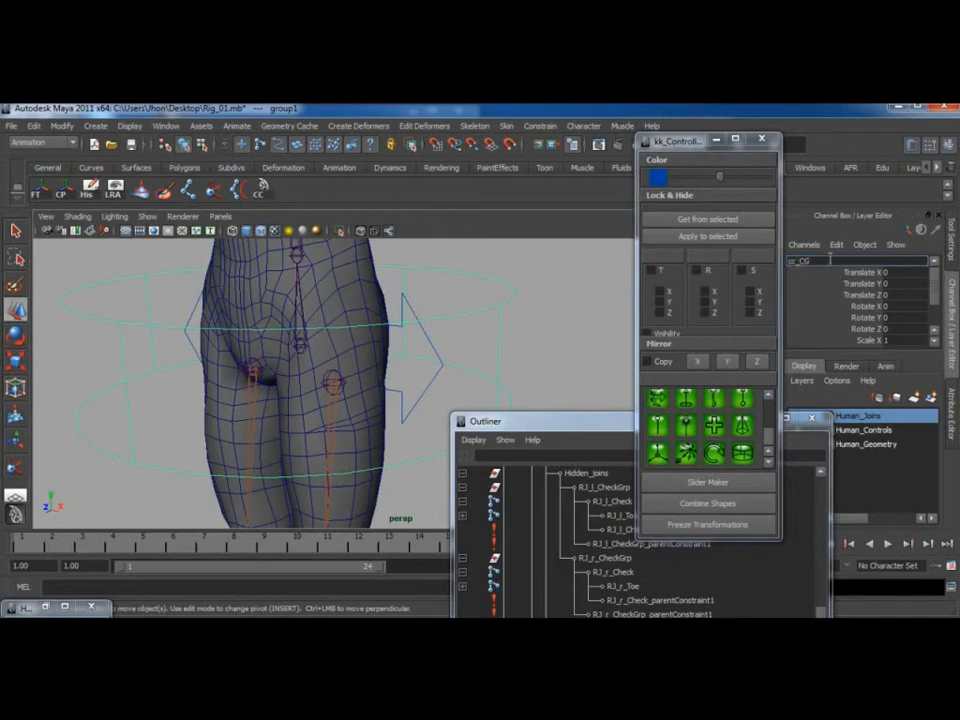
{"action": "type", "text": "rp"}
{"action": "key", "text": "Return"}
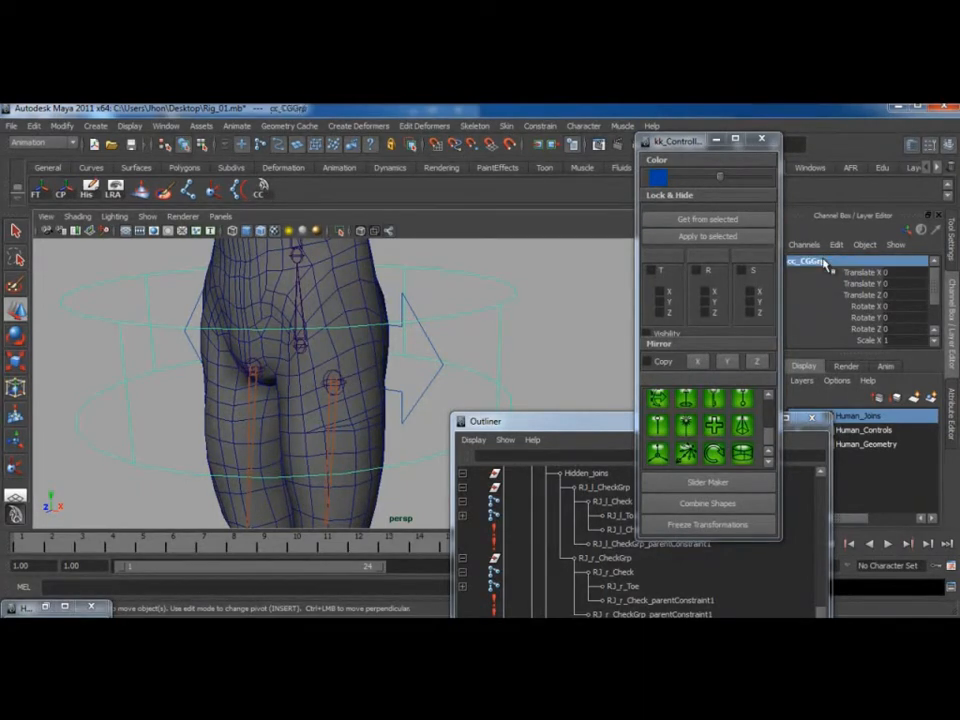
Move the Outliner up to reveal its lower entries and freeze the cc_CG curve's transformations
{"action": "left_click_drag", "start_coordinate": [553, 421], "coordinate": [536, 231]}
{"action": "left_click", "coordinate": [174, 335]}
{"action": "left_click", "coordinate": [39, 190]}
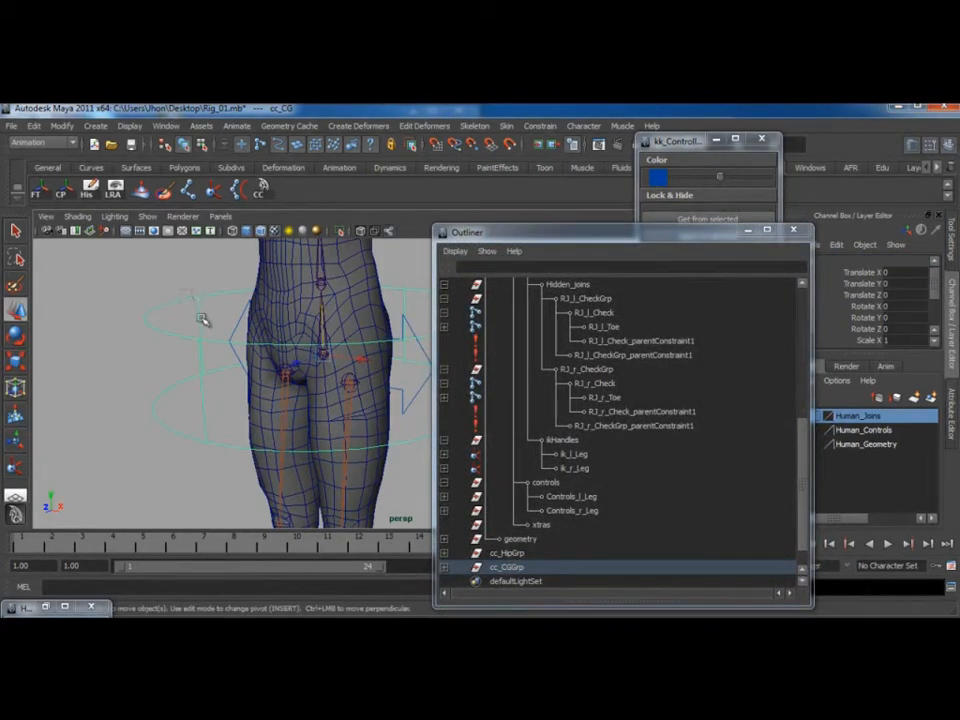
Select the cc_CGGrp group and snap its pivot onto the root joint at the pelvis
{"action": "key", "text": "Up"}
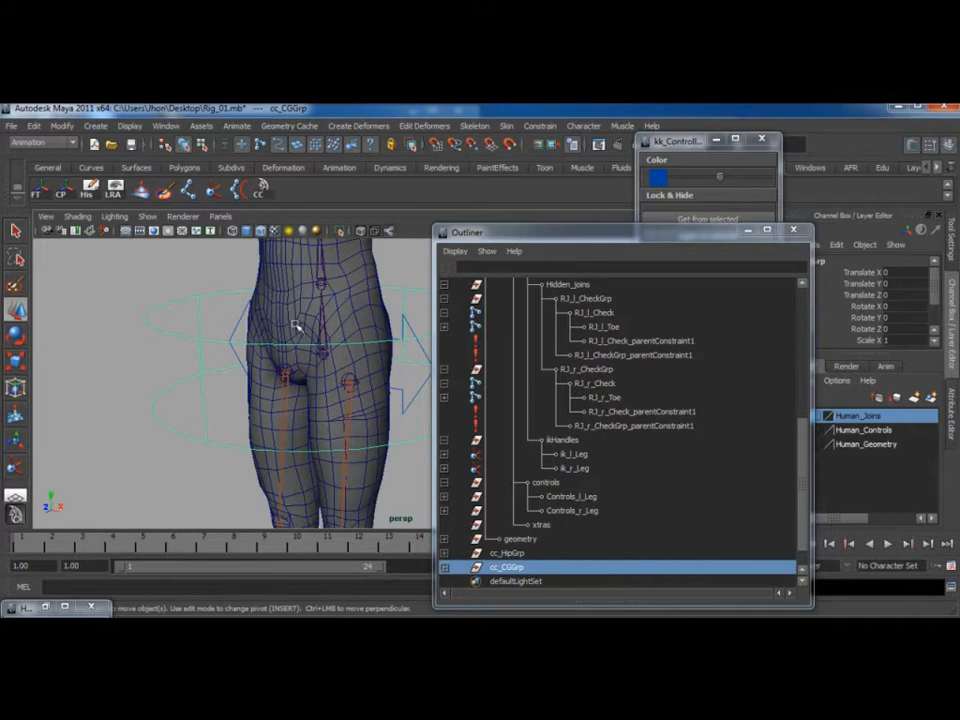
{"action": "scroll", "coordinate": [327, 400], "scroll_direction": "down", "scroll_amount": 6}
{"action": "middle_click_drag", "start_coordinate": [327, 407], "coordinate": [288, 326], "text": "alt"}
{"action": "key", "text": "Insert"}
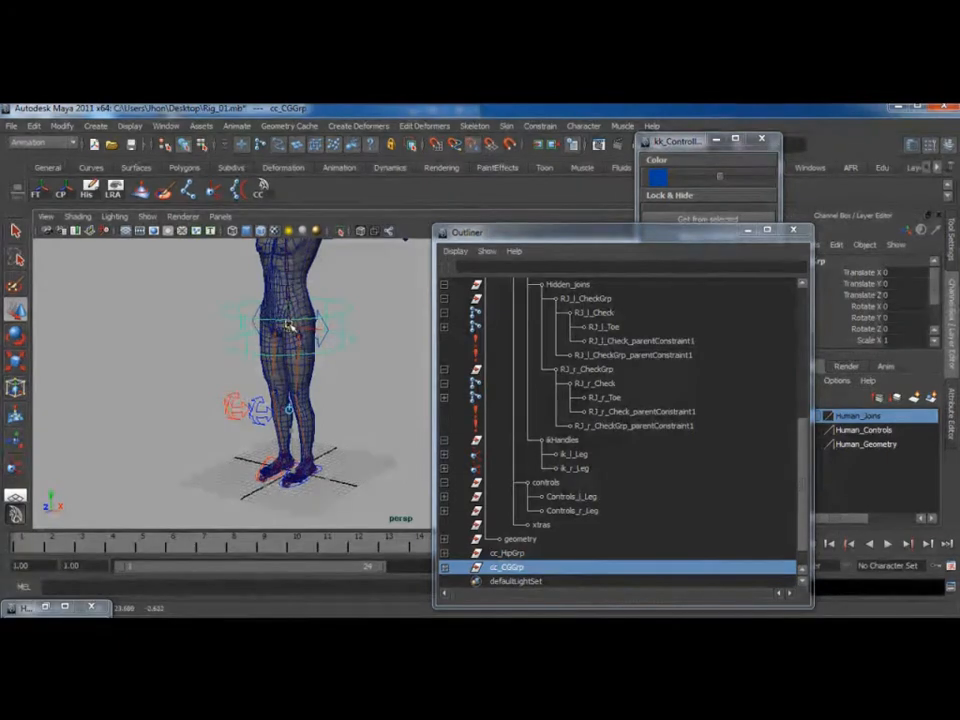
{"action": "scroll", "coordinate": [293, 334], "scroll_direction": "up", "scroll_amount": 6}
{"action": "middle_click_drag", "start_coordinate": [235, 351], "coordinate": [508, 496], "text": "alt"}
{"action": "middle_click_drag", "start_coordinate": [313, 379], "coordinate": [344, 399], "text": "alt"}
{"action": "left_click_drag", "start_coordinate": [343, 399], "coordinate": [321, 413], "text": "alt"}
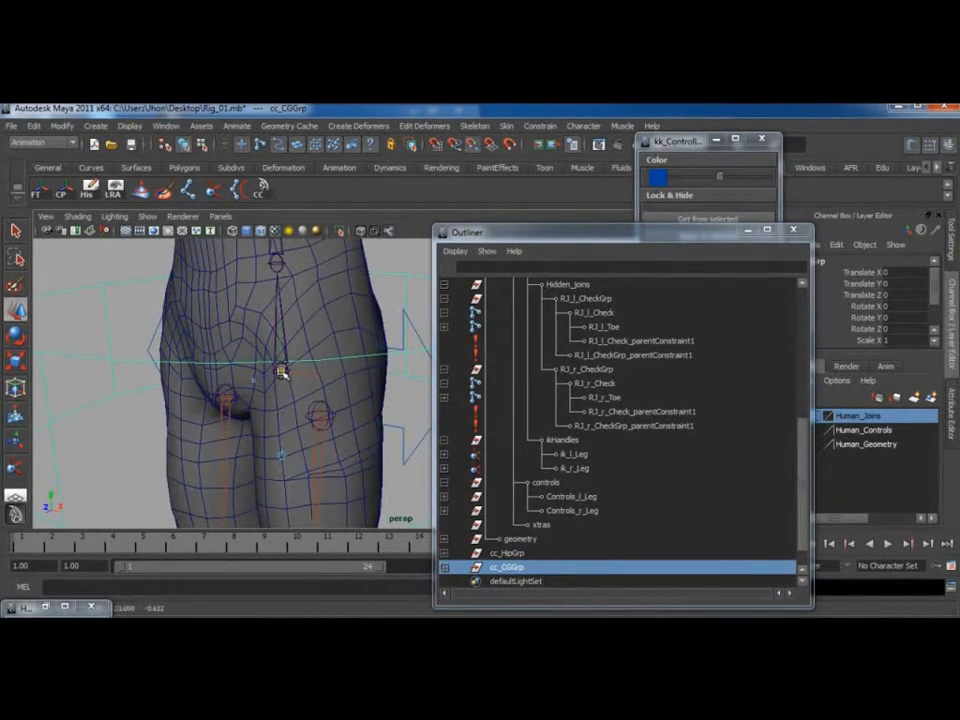
{"action": "scroll", "coordinate": [283, 373], "scroll_direction": "down", "scroll_amount": 5}
{"action": "middle_click_drag", "start_coordinate": [245, 385], "coordinate": [299, 388], "text": "alt"}
{"action": "left_click_drag", "start_coordinate": [299, 388], "coordinate": [338, 366], "text": "alt"}
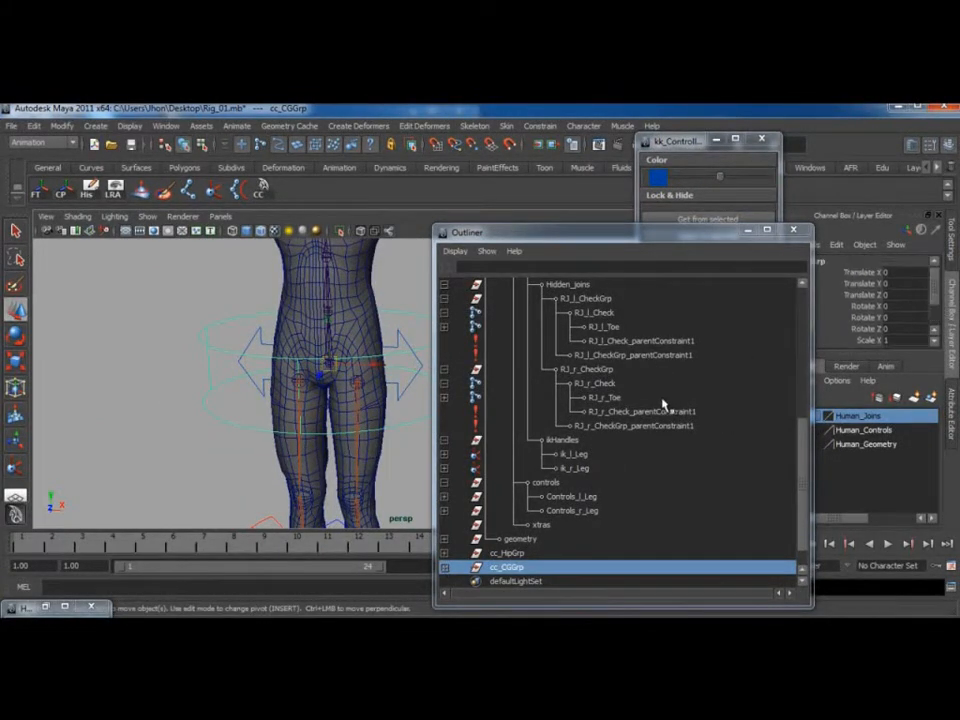
Select the cc_HipGrp and cc_CGGrp groups in turn to compare their pivots and contents around the pelvis
{"action": "scroll", "coordinate": [628, 487], "scroll_direction": "down", "scroll_amount": 1}
{"action": "left_click", "coordinate": [511, 528]}
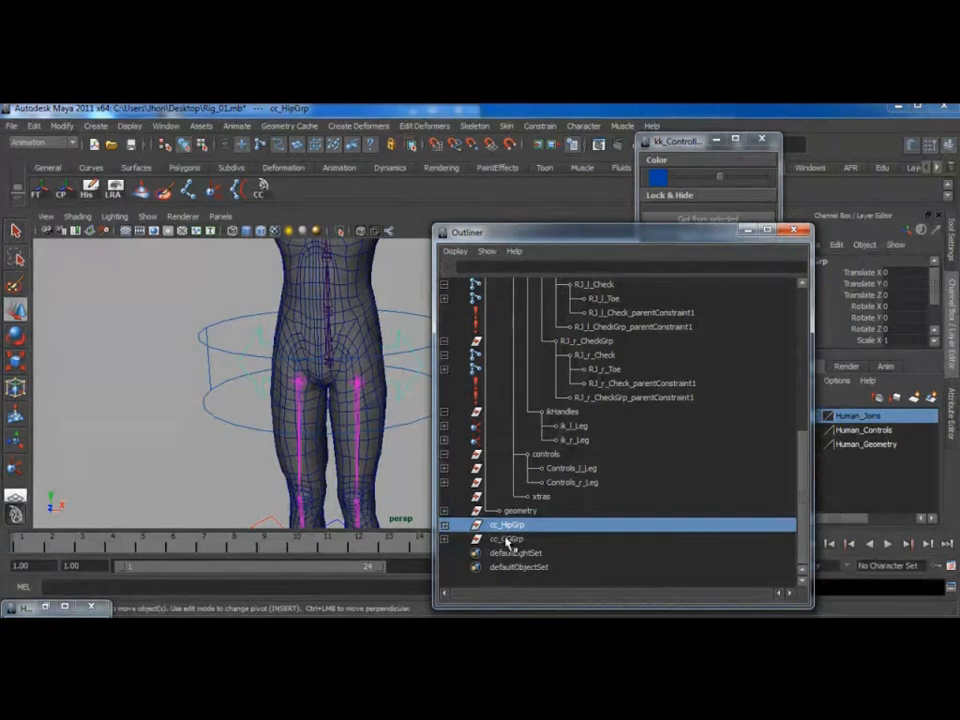
{"action": "left_click", "coordinate": [507, 540]}
{"action": "left_click_drag", "start_coordinate": [239, 439], "coordinate": [254, 423], "text": "alt"}
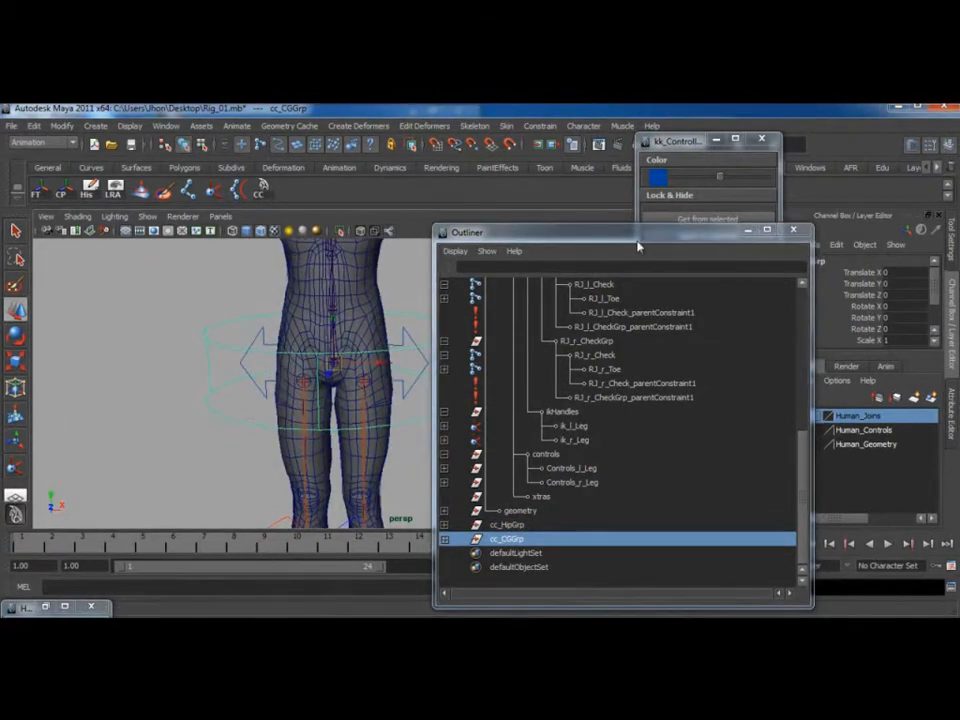
Minimise the floating windows and set the cc_CG ring curve's override colour to yellow in its attributes
{"action": "left_click", "coordinate": [748, 231]}
{"action": "left_click", "coordinate": [717, 140]}
{"action": "left_click", "coordinate": [951, 410]}
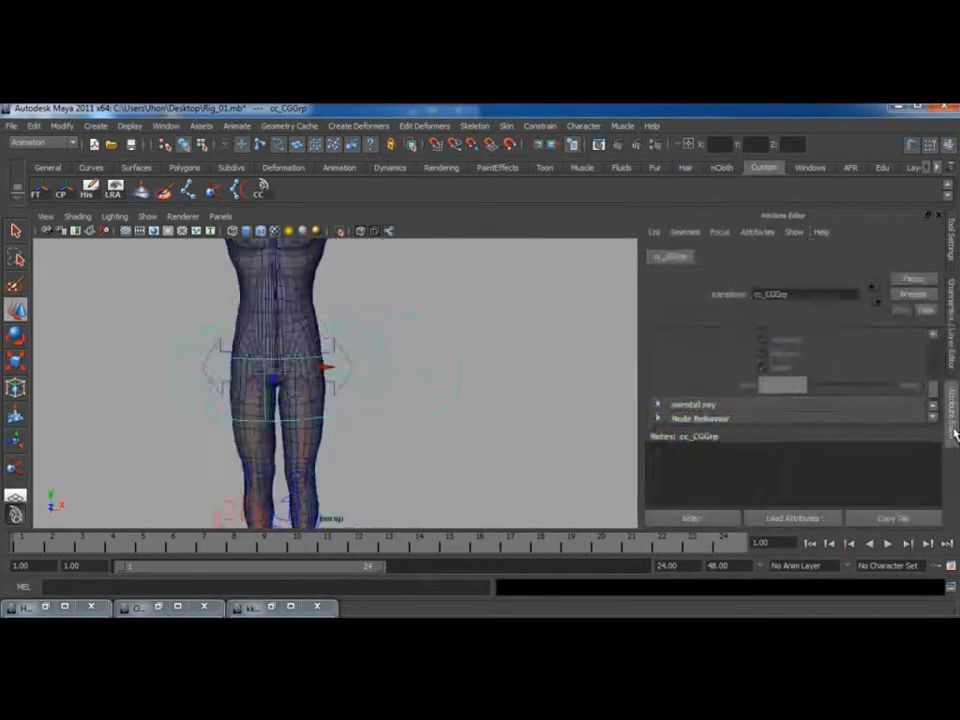
{"action": "left_click_drag", "start_coordinate": [363, 339], "coordinate": [382, 352]}
{"action": "mouse_move", "coordinate": [848, 388]}
{"action": "left_mouse_down"}
{"action": "mouse_move", "coordinate": [826, 388]}
{"action": "mouse_move", "coordinate": [857, 388]}
{"action": "left_mouse_up"}
{"action": "left_click", "coordinate": [435, 397]}
Parent-constrain the bn_MainHip joint at the base of the spine to the cc_CG control
{"action": "left_click_drag", "start_coordinate": [433, 431], "coordinate": [388, 437], "text": "alt"}
{"action": "right_click_drag", "start_coordinate": [388, 437], "coordinate": [279, 364], "text": "alt"}
{"action": "left_click_drag", "start_coordinate": [279, 364], "coordinate": [327, 407], "text": "alt"}
{"action": "left_click", "coordinate": [385, 349]}
{"action": "right_click_drag", "start_coordinate": [327, 407], "coordinate": [432, 480], "text": "alt"}
{"action": "middle_click_drag", "start_coordinate": [362, 303], "coordinate": [355, 405], "text": "alt"}
{"action": "left_click", "coordinate": [343, 353]}
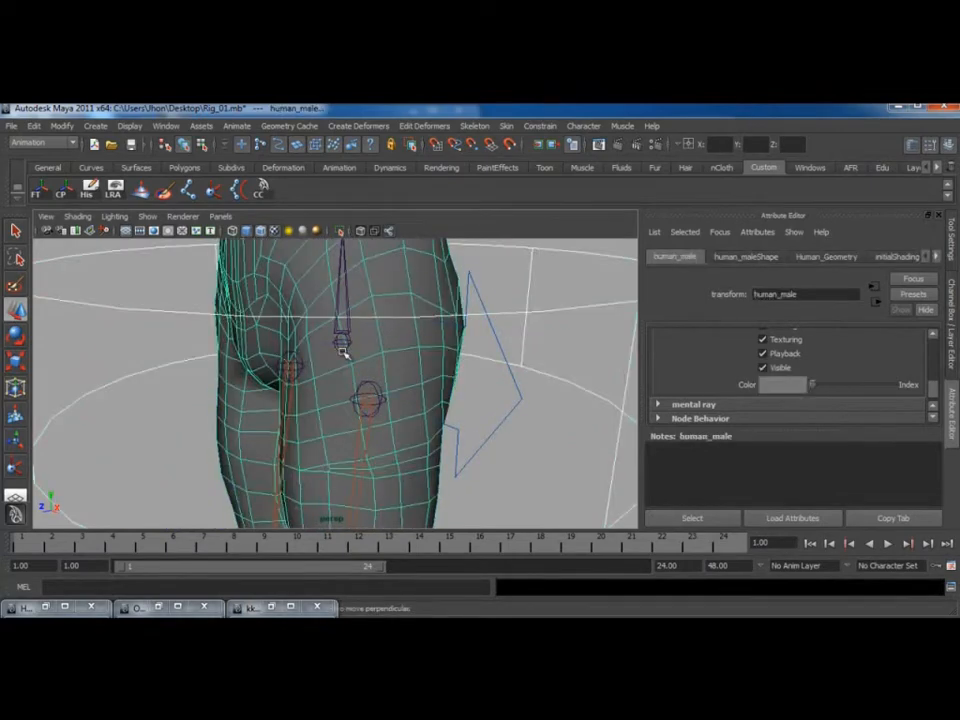
{"action": "left_click", "coordinate": [181, 312]}
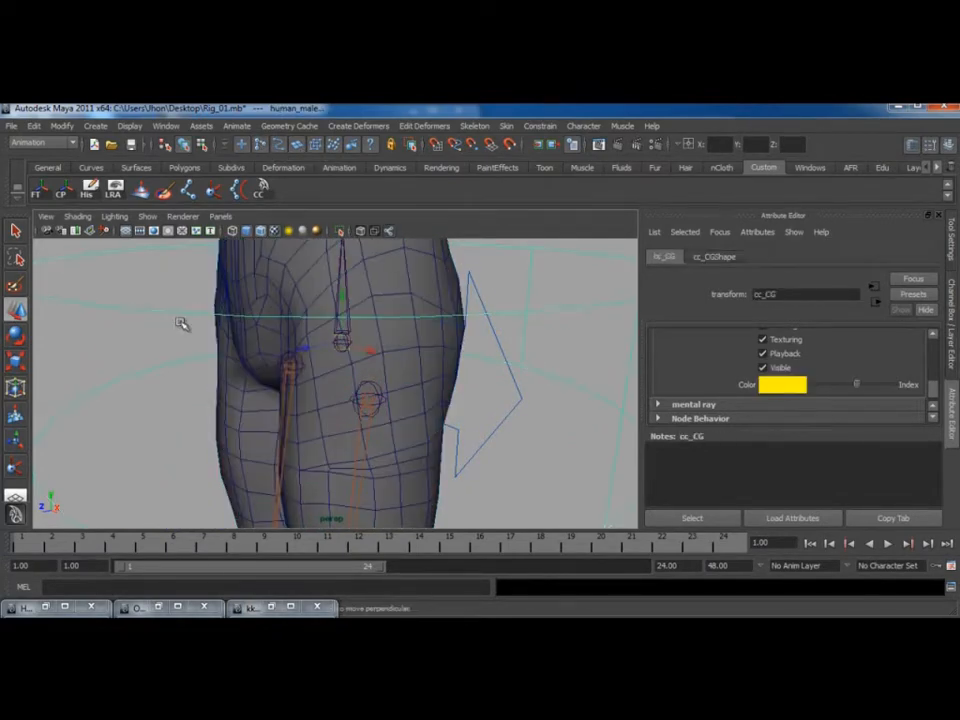
{"action": "left_click", "coordinate": [341, 345]}
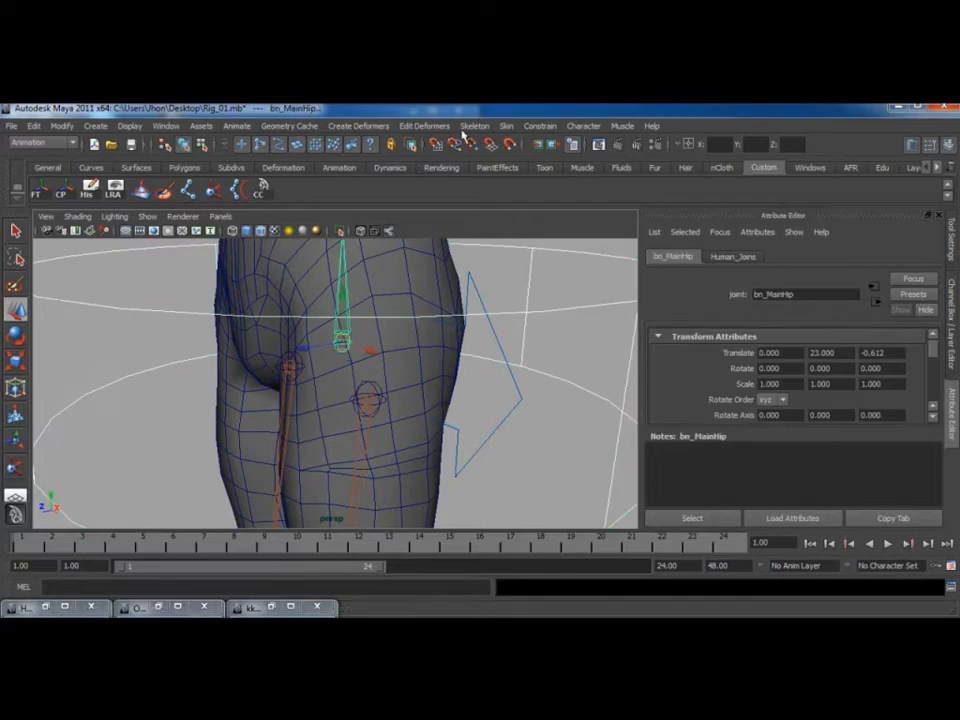
{"action": "left_click", "coordinate": [536, 129]}
{"action": "left_click", "coordinate": [545, 203]}
Test the parent constraint by moving the cc_CG control, and undo the move
{"action": "scroll", "coordinate": [414, 345], "scroll_direction": "down", "scroll_amount": 5}
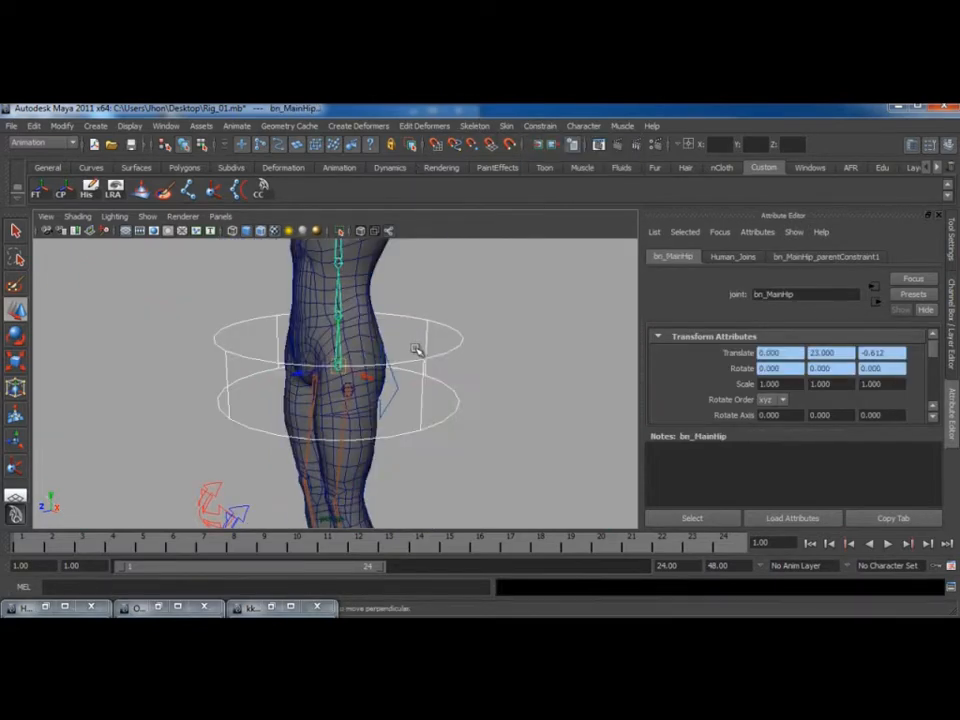
{"action": "left_click", "coordinate": [428, 356]}
{"action": "left_click_drag", "start_coordinate": [293, 374], "coordinate": [268, 351]}
{"action": "key", "text": "ctrl+z"}
Select the cc_Hip arrow control and examine its relation to the cc_CG ring and pelvis joints from several angles
{"action": "left_click", "coordinate": [400, 391]}
{"action": "left_click_drag", "start_coordinate": [345, 405], "coordinate": [386, 408], "text": "alt"}
{"action": "right_click_drag", "start_coordinate": [351, 403], "coordinate": [473, 434], "text": "alt"}
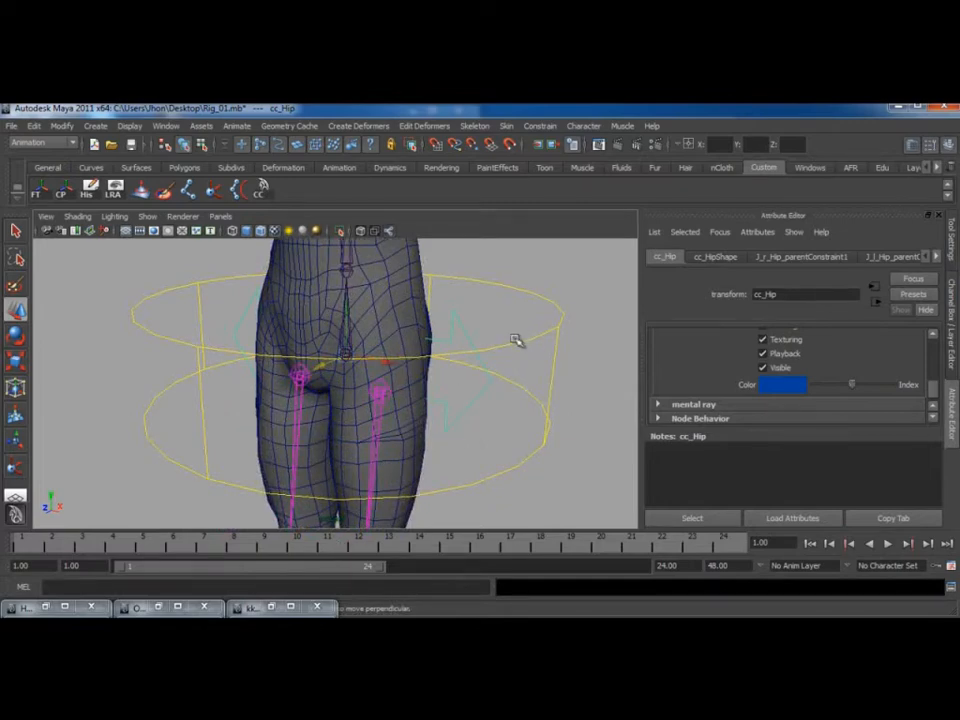
{"action": "left_click_drag", "start_coordinate": [505, 349], "coordinate": [507, 352], "text": "alt"}
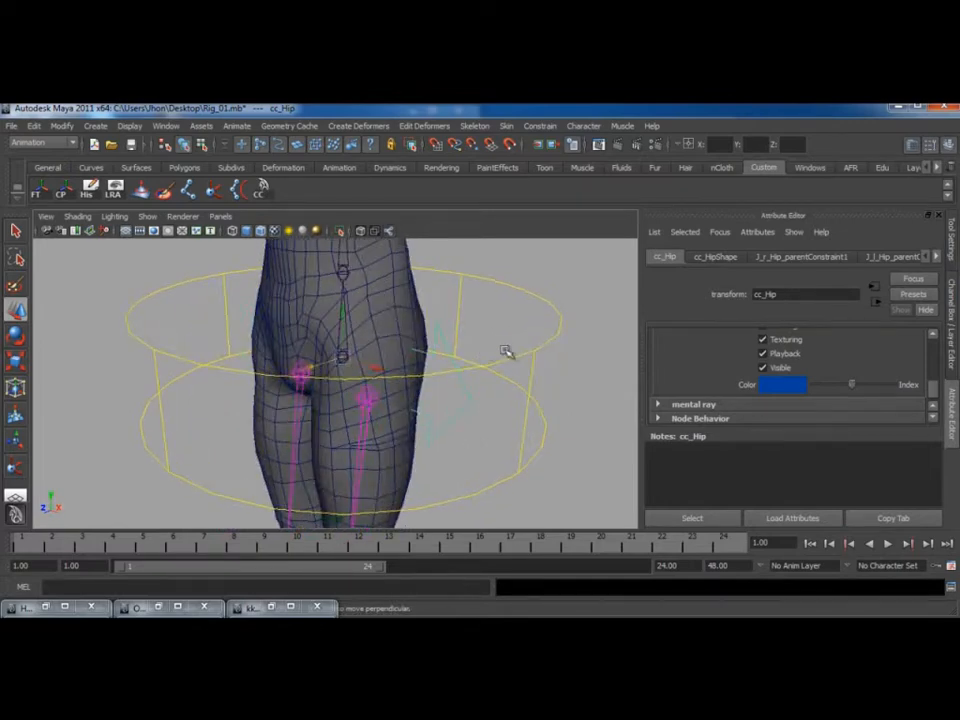
{"action": "right_click_drag", "start_coordinate": [455, 426], "coordinate": [350, 395], "text": "alt"}
{"action": "left_click_drag", "start_coordinate": [350, 392], "coordinate": [284, 381], "text": "alt"}
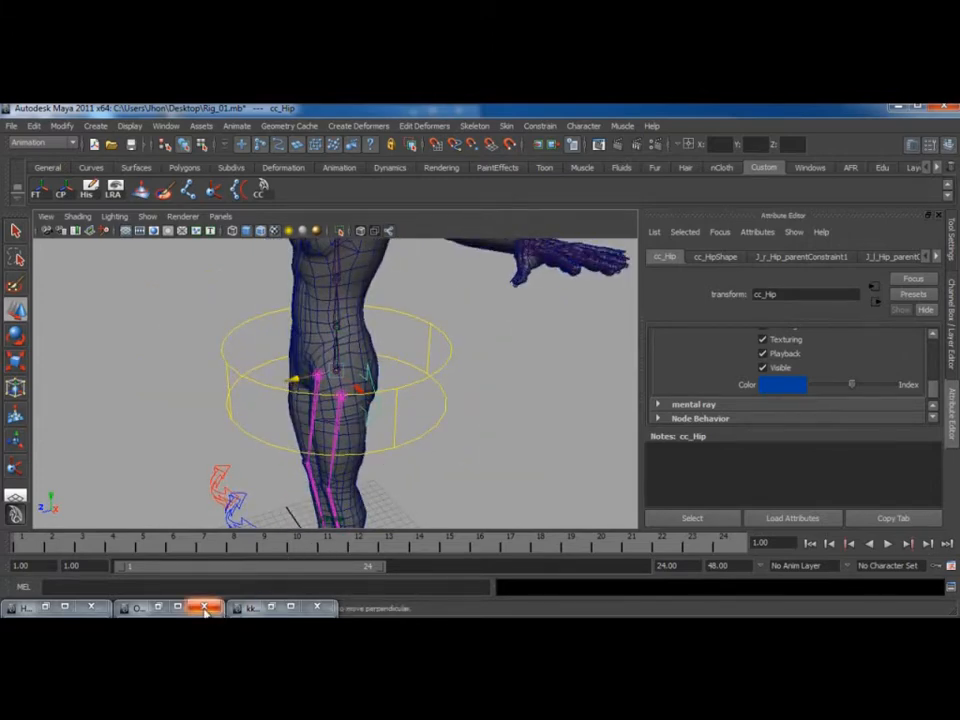
Restore the Outliner, parent the cc_HipGrp group under the cc_CG curve, and expand the nested hierarchy
{"action": "left_click", "coordinate": [158, 607]}
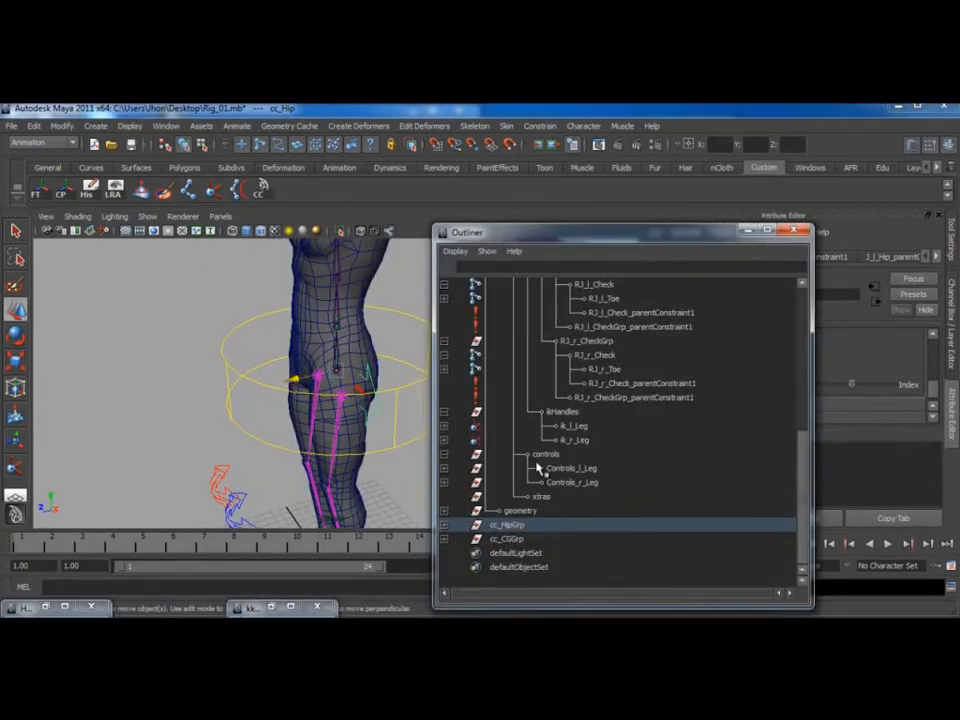
{"action": "left_click", "coordinate": [445, 539]}
{"action": "left_click", "coordinate": [494, 525]}
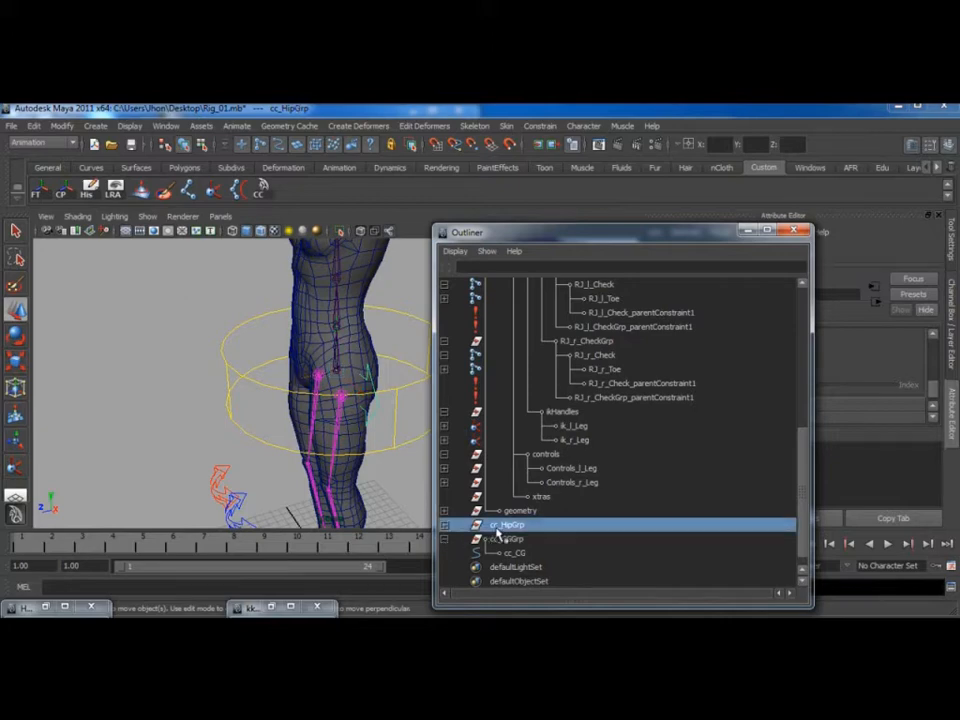
{"action": "middle_click_drag", "start_coordinate": [500, 531], "coordinate": [524, 558]}
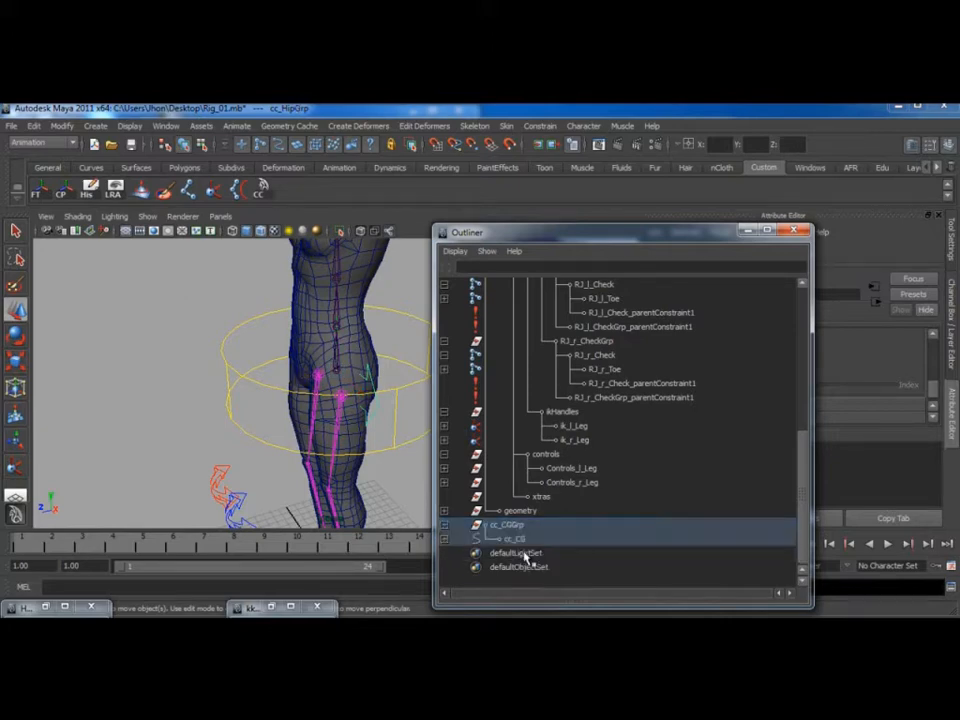
{"action": "left_click", "coordinate": [446, 540]}
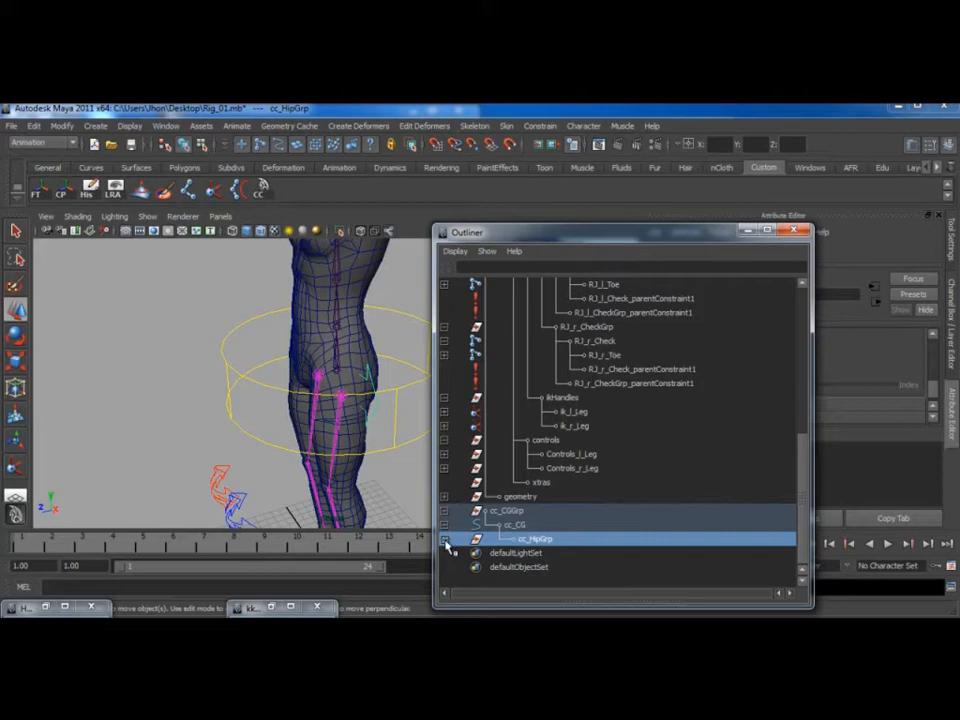
{"action": "left_click", "coordinate": [446, 540]}
Step through the nested hip and CG nodes to check the hierarchy, and select the cc_CG control
{"action": "left_click", "coordinate": [543, 513]}
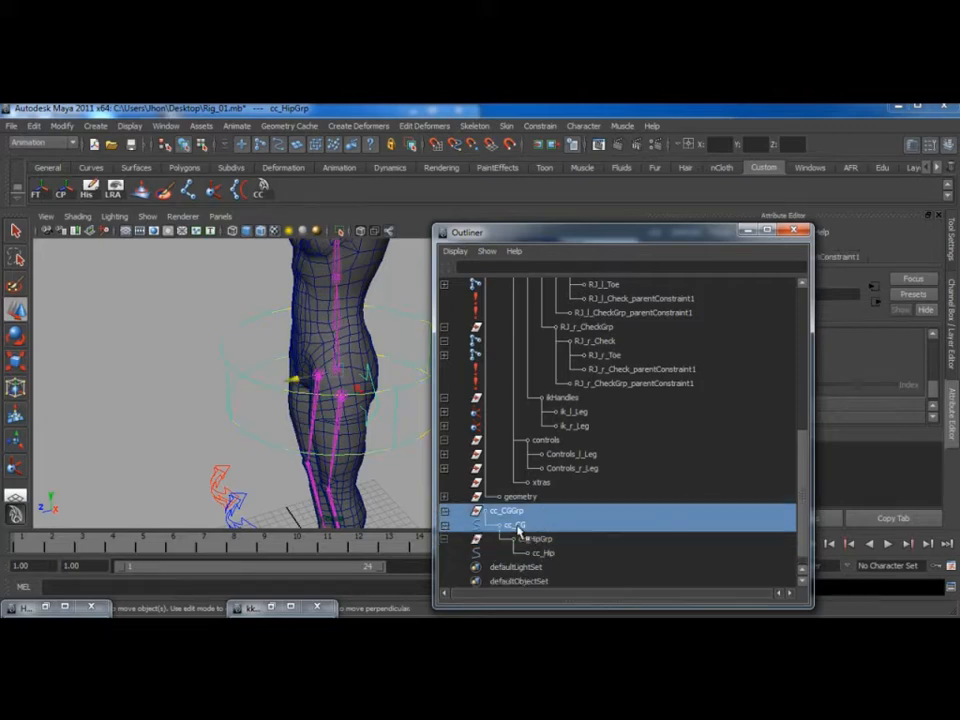
{"action": "key", "text": "Down"}
{"action": "key", "text": "Down"}
{"action": "left_click_drag", "start_coordinate": [293, 398], "coordinate": [332, 393], "text": "alt"}
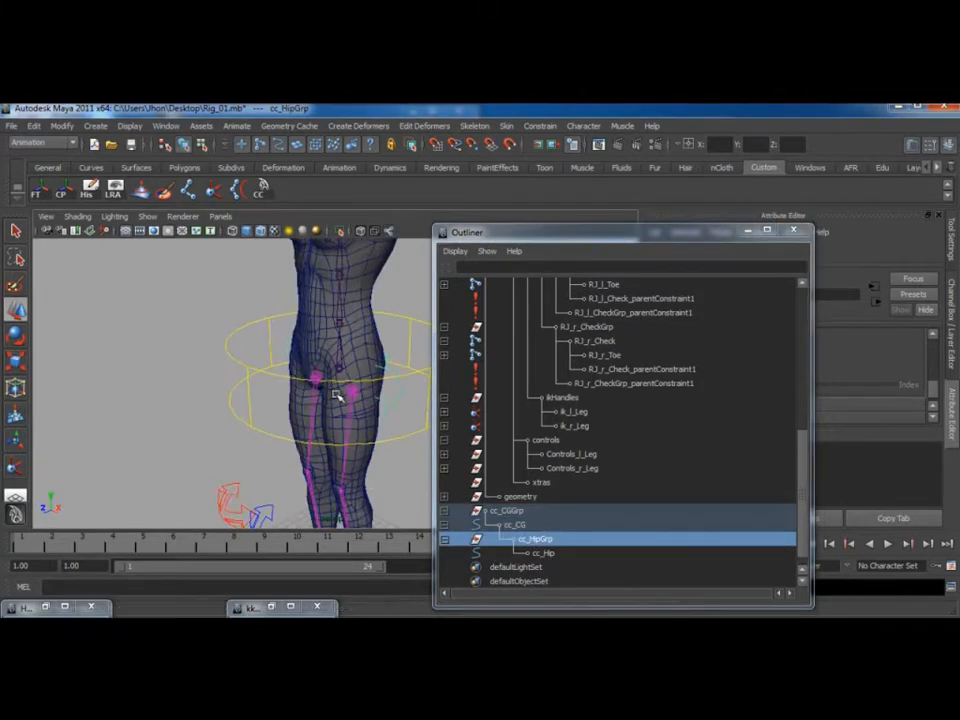
{"action": "middle_click_drag", "start_coordinate": [333, 393], "coordinate": [244, 382], "text": "alt"}
{"action": "left_click", "coordinate": [320, 362]}
{"action": "left_click", "coordinate": [360, 298]}
{"action": "left_click", "coordinate": [353, 318]}
{"action": "left_click_drag", "start_coordinate": [218, 372], "coordinate": [312, 380], "text": "alt"}
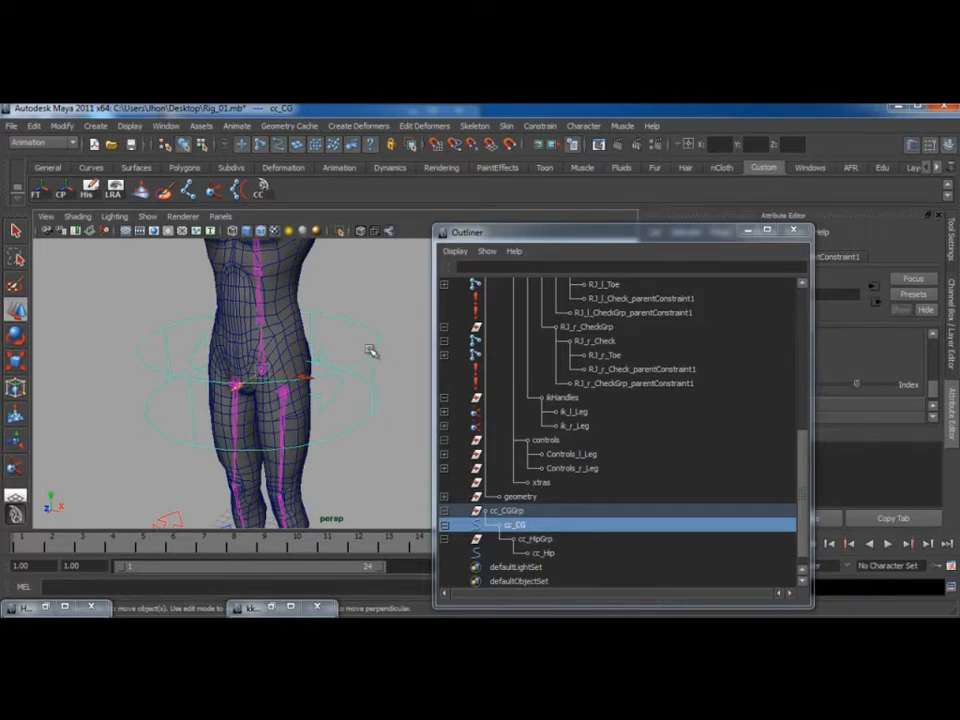
Test-move the cc_CG control forward and upward to check how the hip control and joints follow
{"action": "mouse_move", "coordinate": [236, 385]}
{"action": "left_mouse_down"}
{"action": "mouse_move", "coordinate": [211, 398]}
{"action": "mouse_move", "coordinate": [264, 364]}
{"action": "mouse_move", "coordinate": [210, 399]}
{"action": "mouse_move", "coordinate": [238, 377]}
{"action": "mouse_move", "coordinate": [237, 387]}
{"action": "left_mouse_up"}
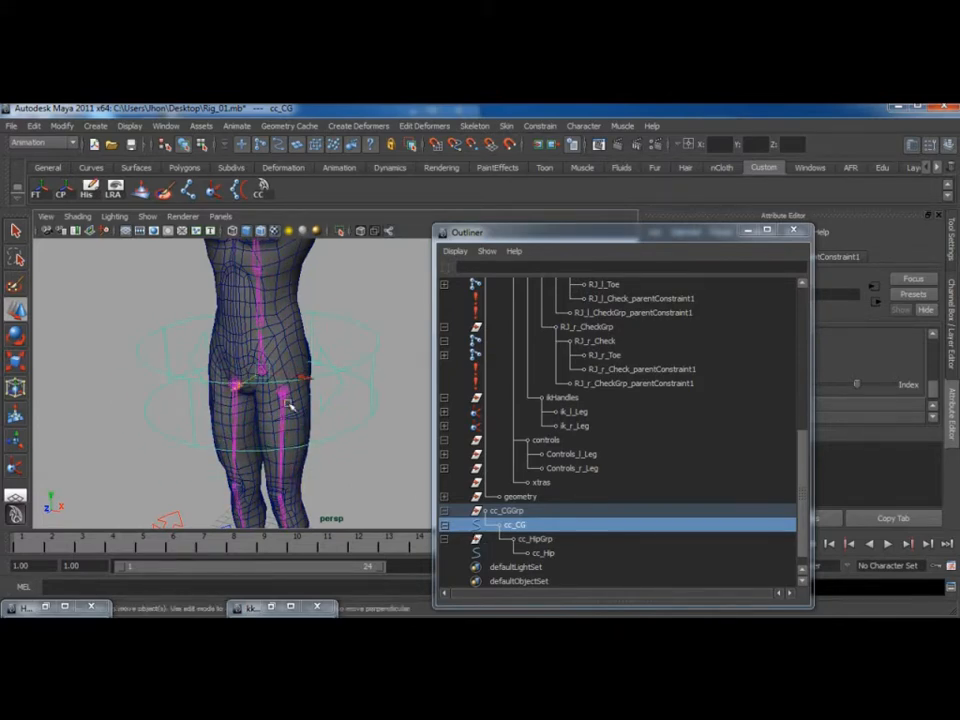
{"action": "left_click_drag", "start_coordinate": [349, 358], "coordinate": [280, 356], "text": "alt"}
{"action": "left_click", "coordinate": [311, 358]}
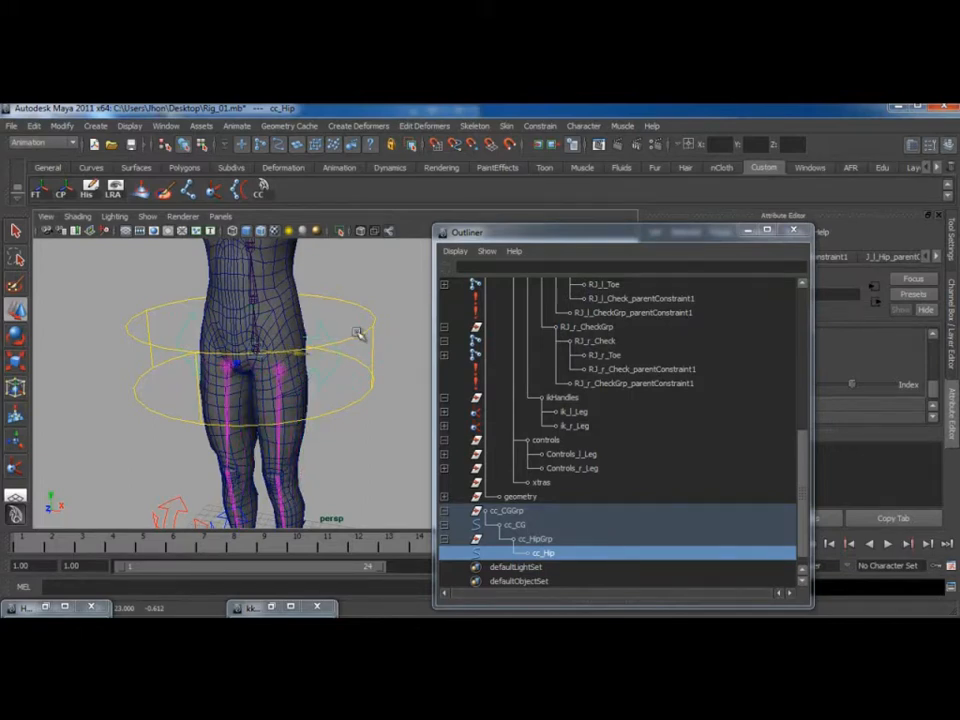
{"action": "key", "text": "Up"}
{"action": "left_click_drag", "start_coordinate": [257, 320], "coordinate": [269, 283]}
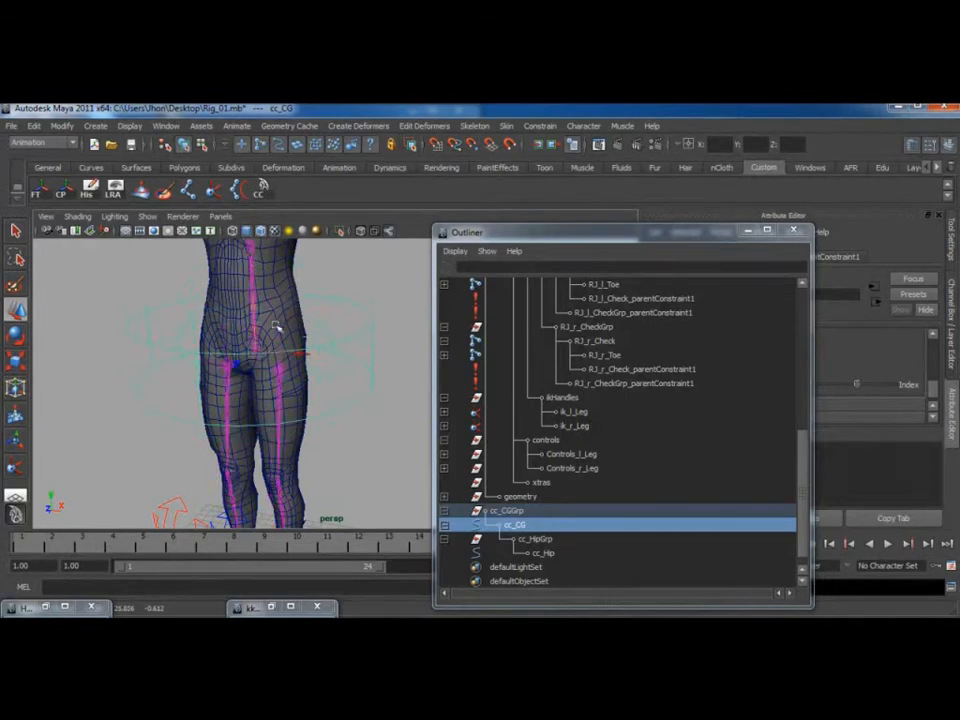
Test-rotate the cc_CG control and the cc_Hip control in turn to compare how each drives the joints
{"action": "left_click_drag", "start_coordinate": [268, 369], "coordinate": [293, 364], "text": "alt"}
{"action": "key", "text": "e"}
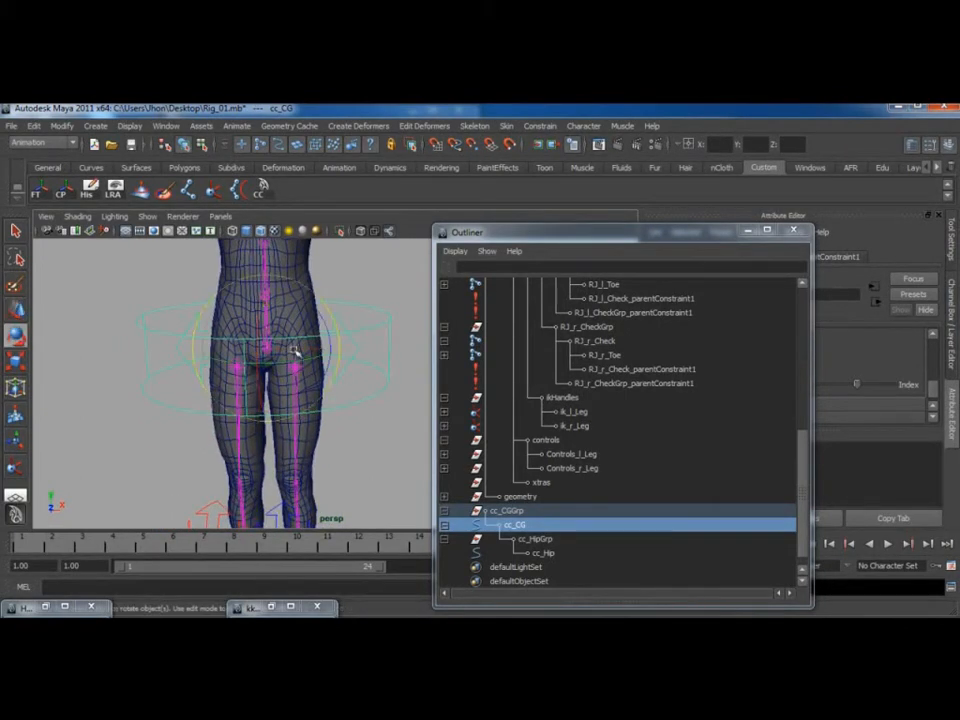
{"action": "mouse_move", "coordinate": [300, 297]}
{"action": "left_mouse_down"}
{"action": "mouse_move", "coordinate": [313, 317]}
{"action": "mouse_move", "coordinate": [288, 291]}
{"action": "left_mouse_up"}
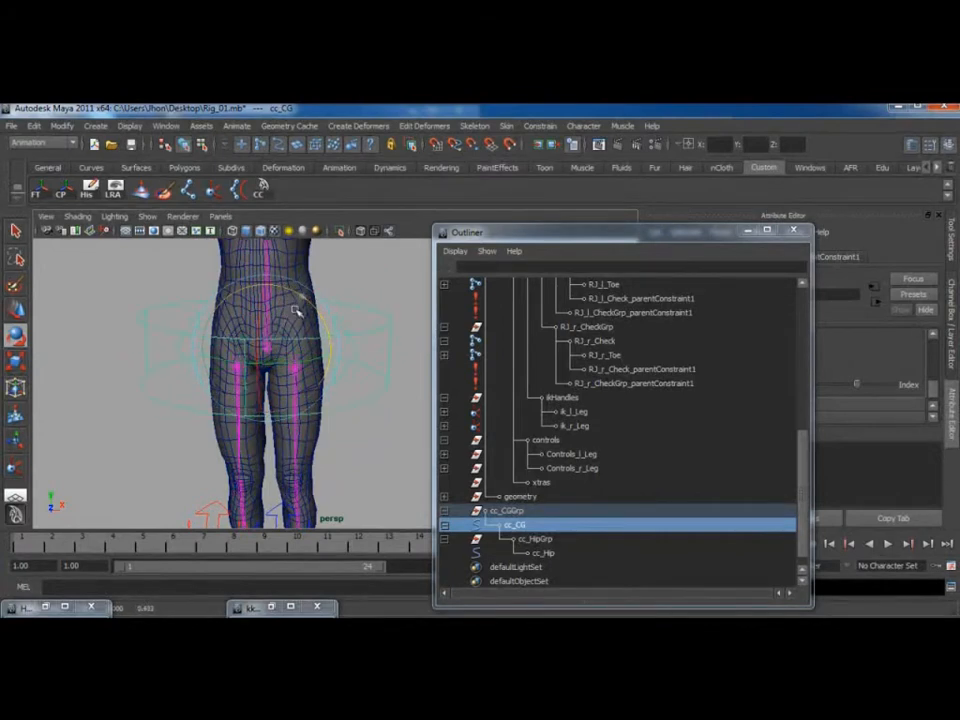
{"action": "key", "text": "Down"}
{"action": "key", "text": "Down"}
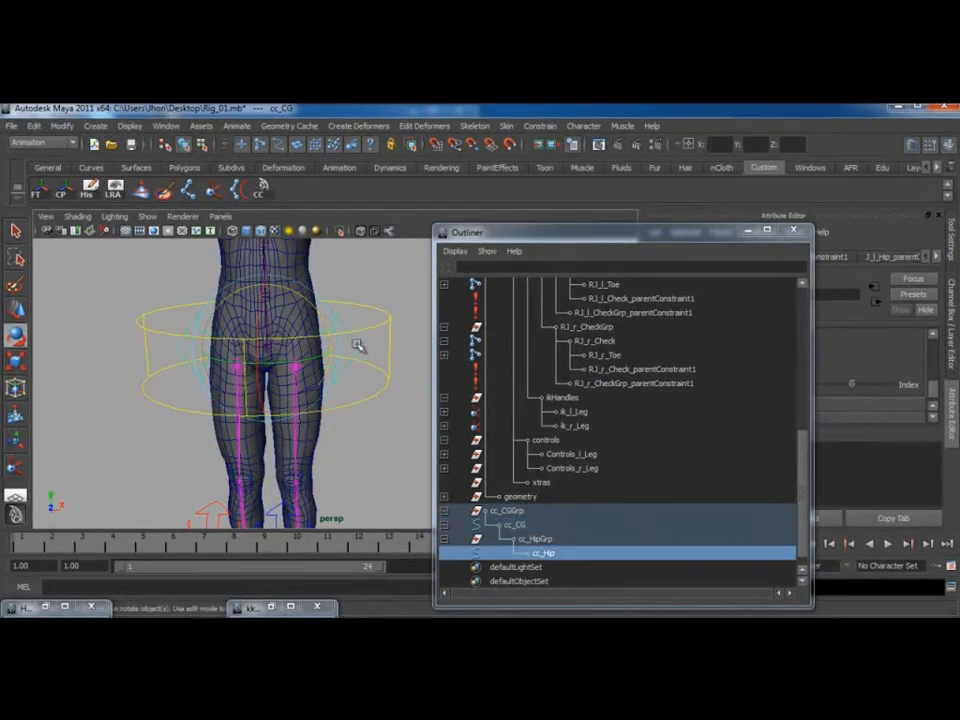
{"action": "left_click_drag", "start_coordinate": [295, 301], "coordinate": [305, 305]}
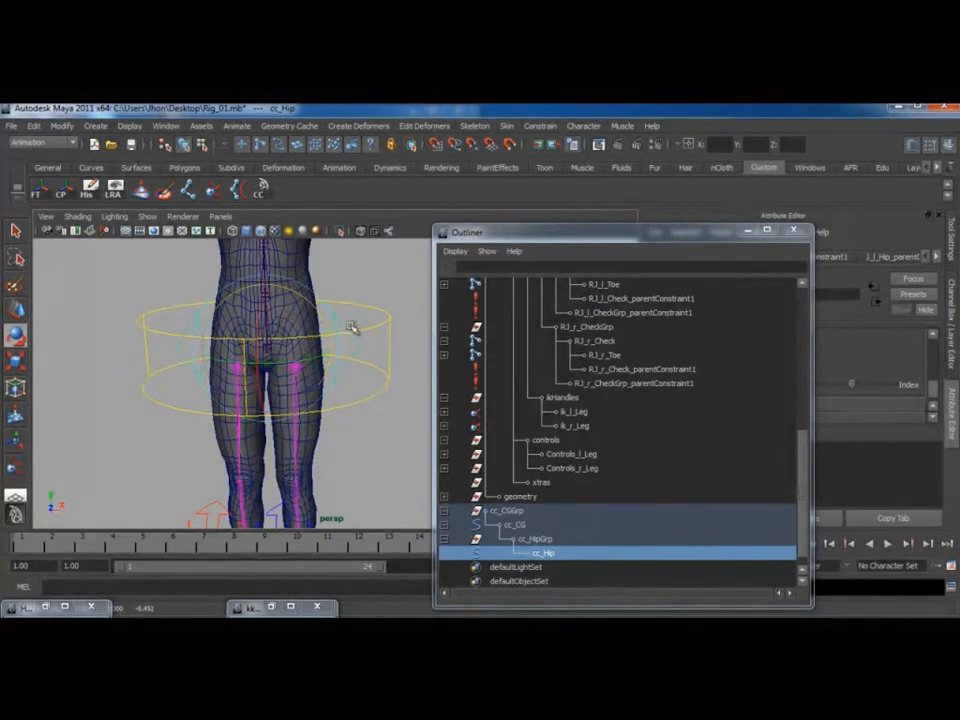
Reselect the cc_CG control, test-move it sideways, and look over the whole figure
{"action": "key", "text": "Up"}
{"action": "key", "text": "Up"}
{"action": "key", "text": "w"}
{"action": "mouse_move", "coordinate": [313, 348]}
{"action": "left_mouse_down"}
{"action": "mouse_move", "coordinate": [253, 347]}
{"action": "mouse_move", "coordinate": [332, 347]}
{"action": "mouse_move", "coordinate": [281, 348]}
{"action": "mouse_move", "coordinate": [309, 348]}
{"action": "left_mouse_up"}
{"action": "left_click_drag", "start_coordinate": [318, 425], "coordinate": [227, 390], "text": "alt"}
{"action": "scroll", "coordinate": [272, 468], "scroll_direction": "down", "scroll_amount": 5}
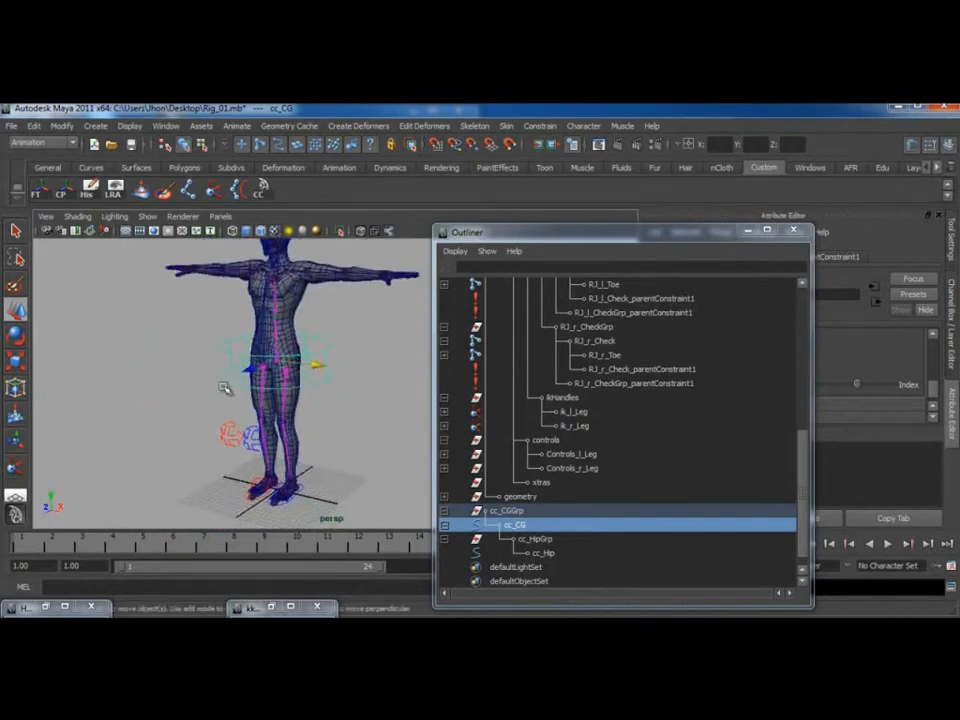
{"action": "scroll", "coordinate": [227, 390], "scroll_direction": "up", "scroll_amount": 4}
{"action": "left_click_drag", "start_coordinate": [315, 397], "coordinate": [335, 396], "text": "alt"}
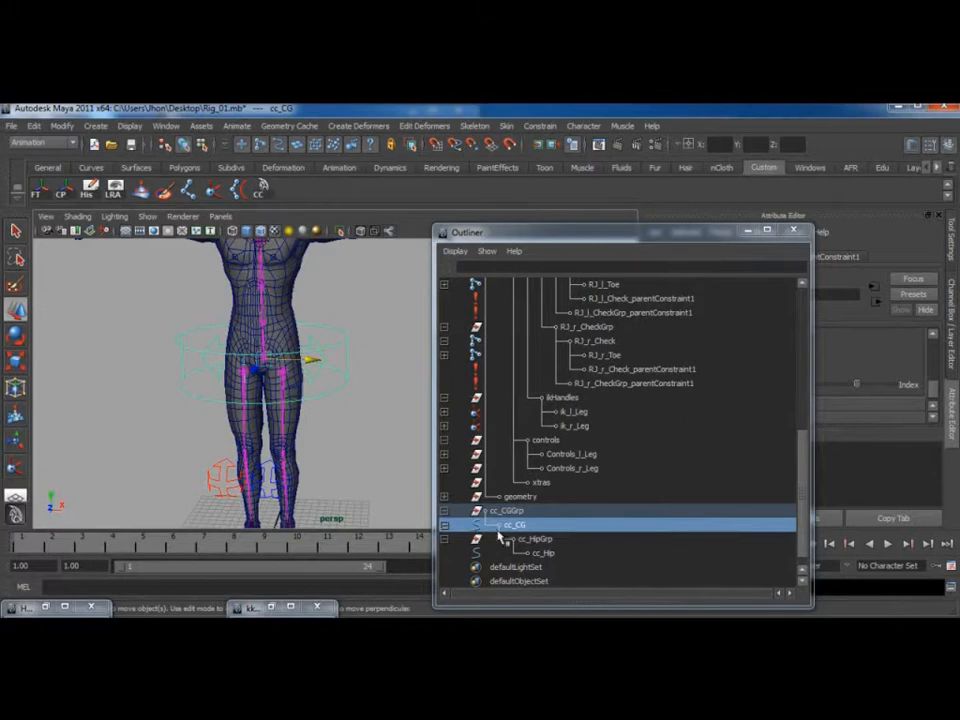
Collapse the cc_CGGrp hierarchy, parent the group under the controls group, and clear the selection
{"action": "left_click", "coordinate": [445, 511]}
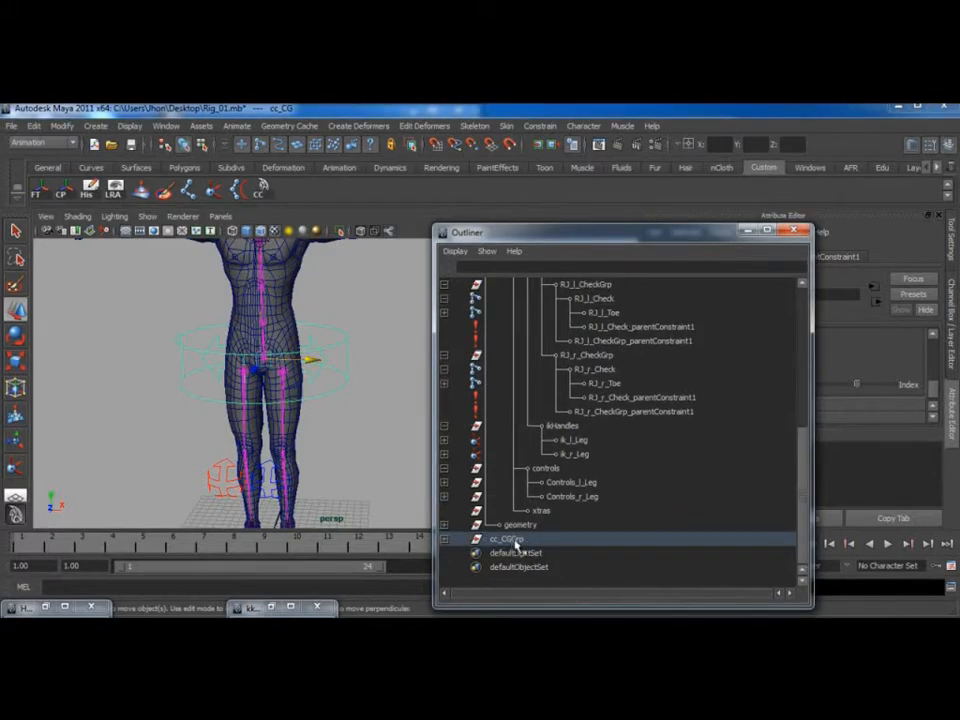
{"action": "middle_click_drag", "start_coordinate": [514, 541], "coordinate": [549, 477]}
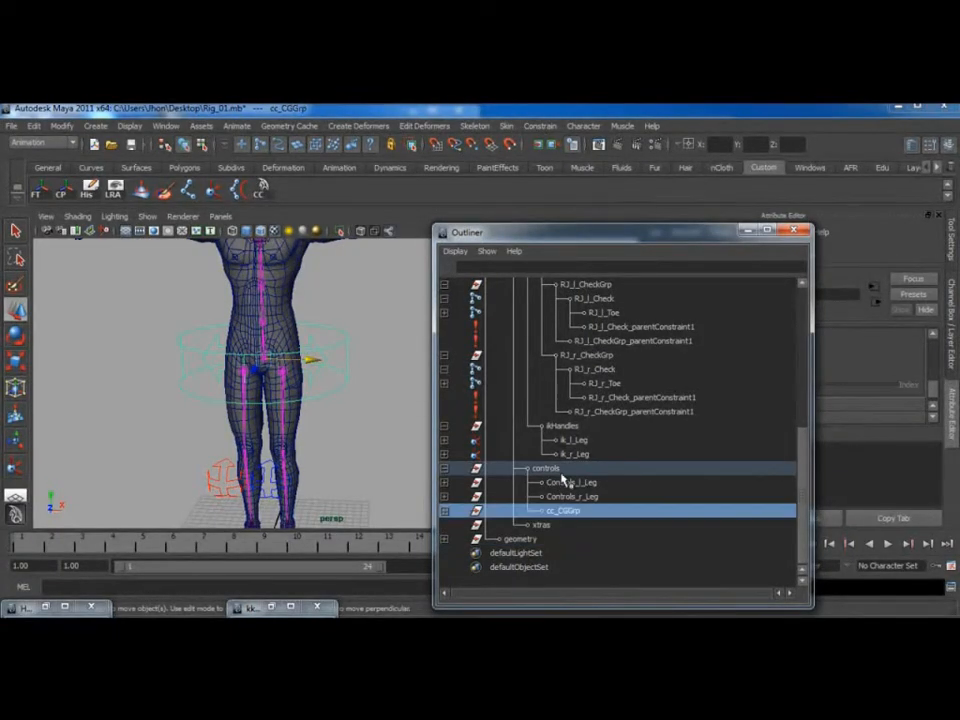
{"action": "left_click_drag", "start_coordinate": [345, 490], "coordinate": [298, 472], "text": "alt"}
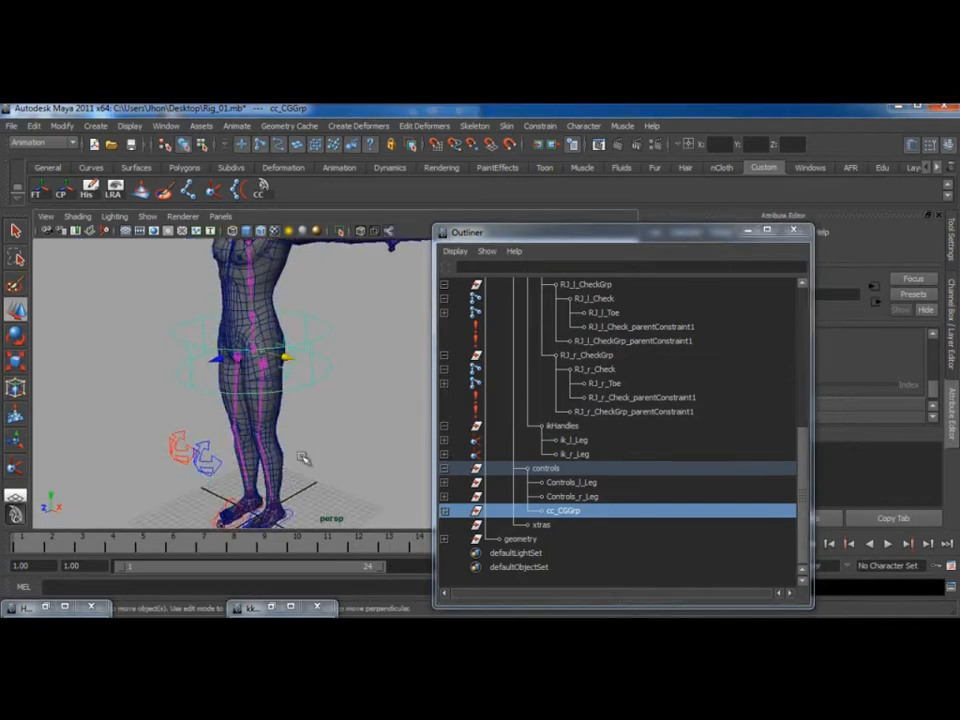
{"action": "left_click", "coordinate": [320, 441]}
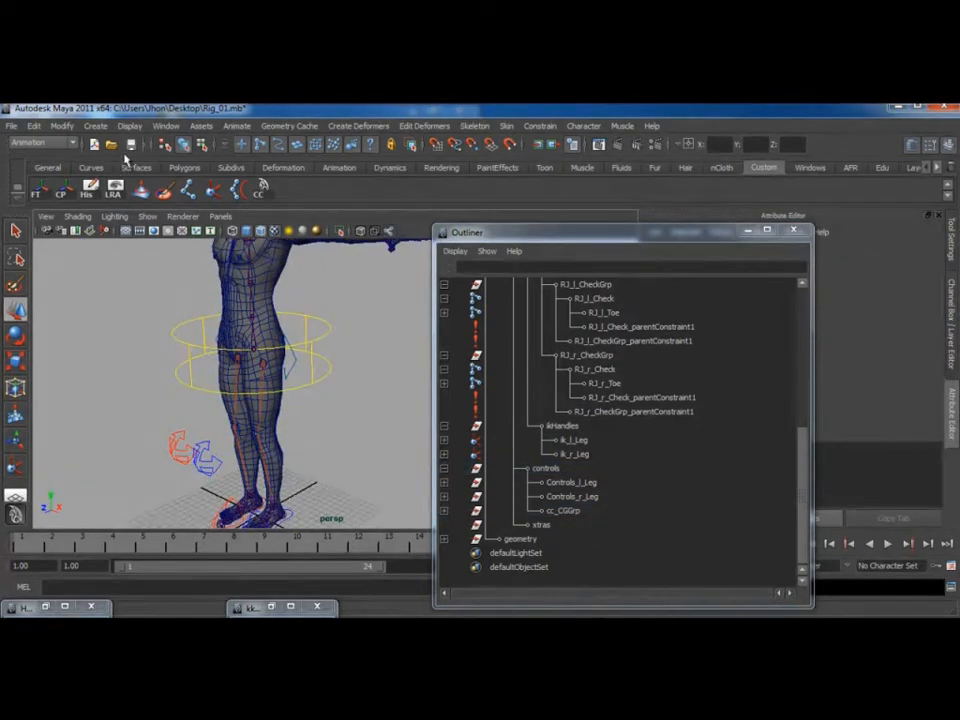
Create text curves reading CG in the Arial font
{"action": "left_click", "coordinate": [95, 126]}
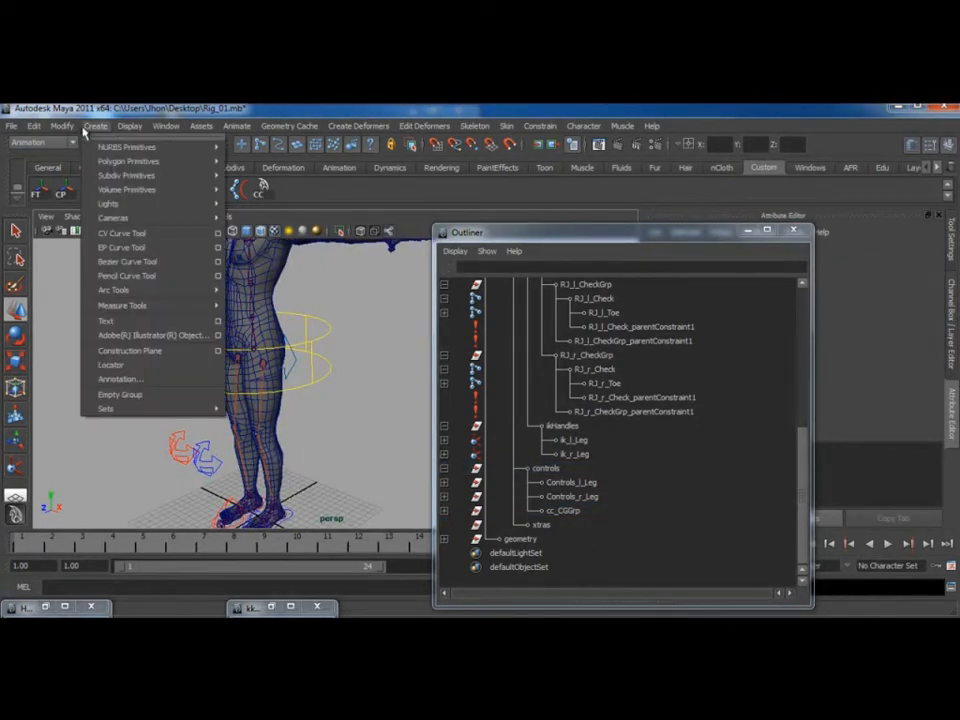
{"action": "left_click", "coordinate": [218, 321]}
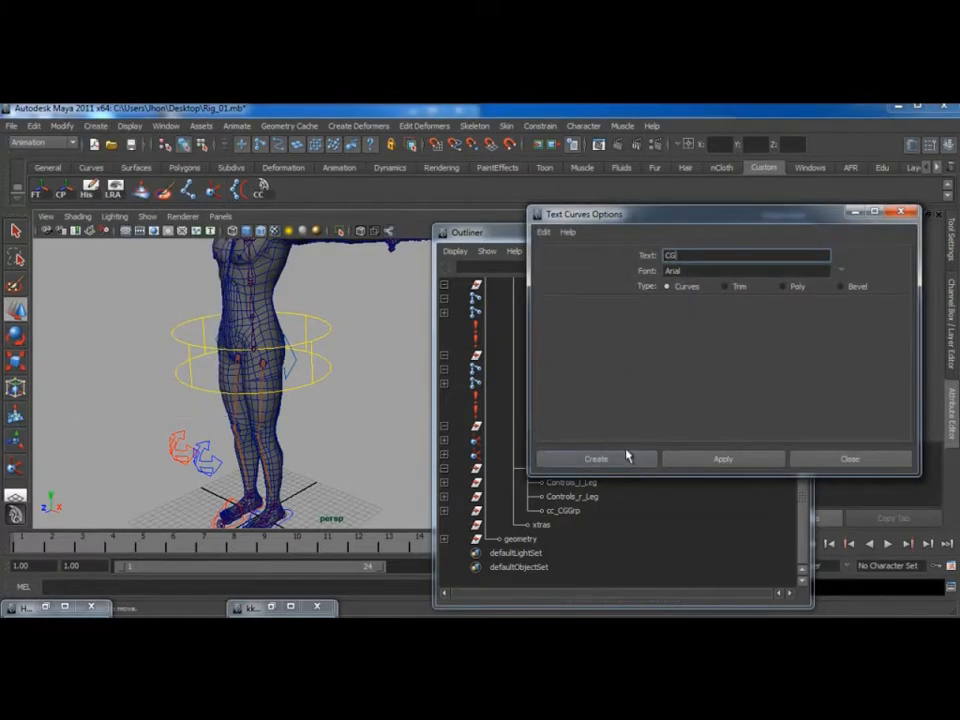
{"action": "left_click", "coordinate": [628, 456]}
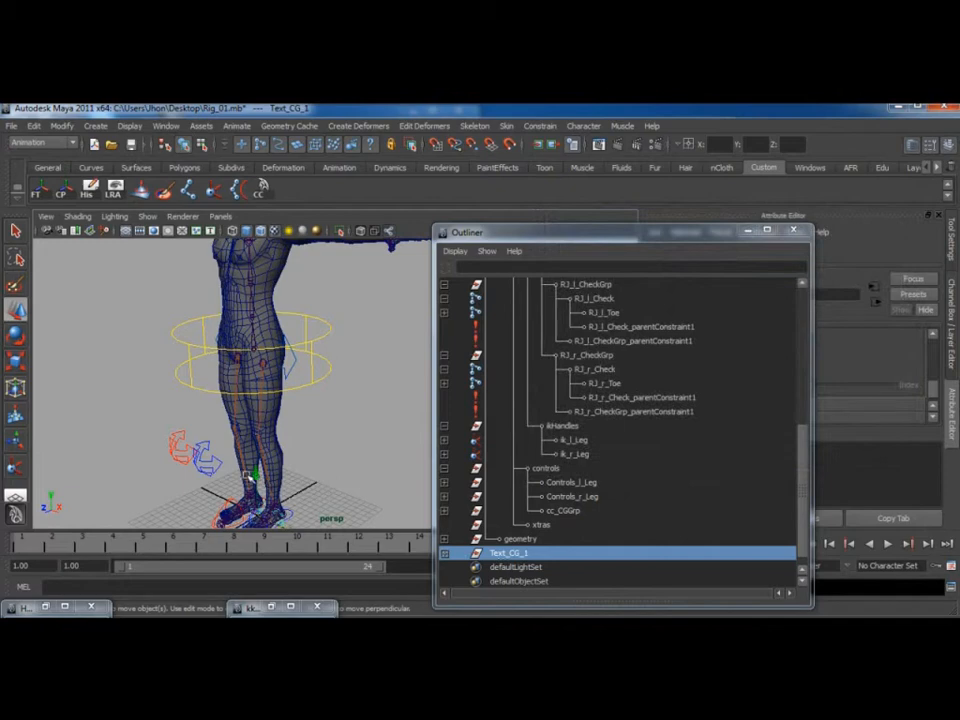
Move the CG text up to the ring in front of the hips and parent it under cc_CGGrp
{"action": "left_click_drag", "start_coordinate": [258, 473], "coordinate": [290, 387]}
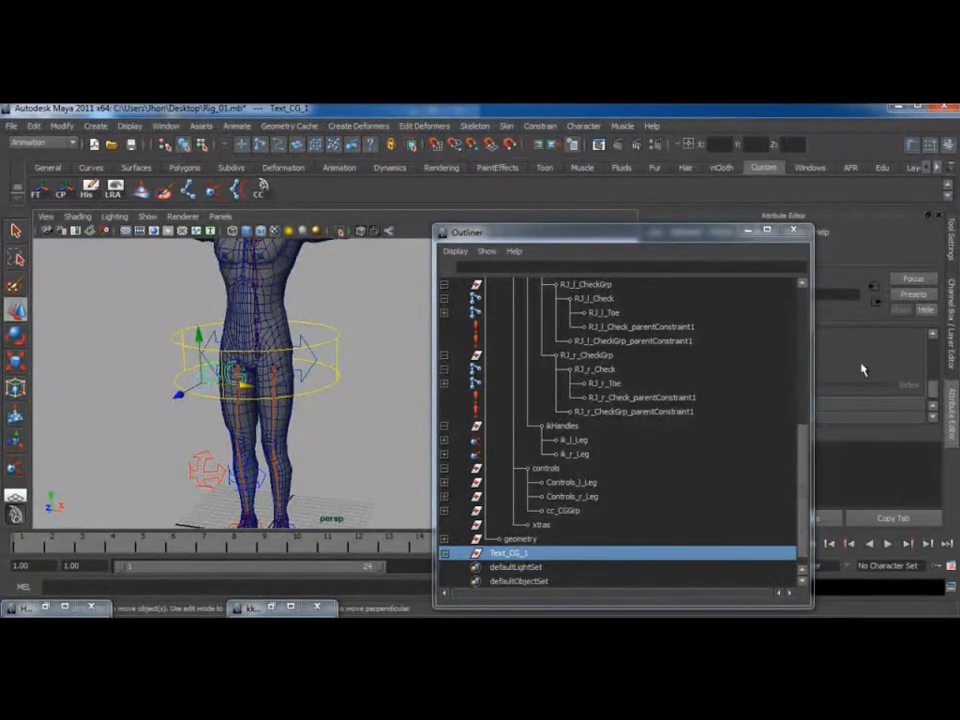
{"action": "middle_click_drag", "start_coordinate": [516, 558], "coordinate": [590, 526]}
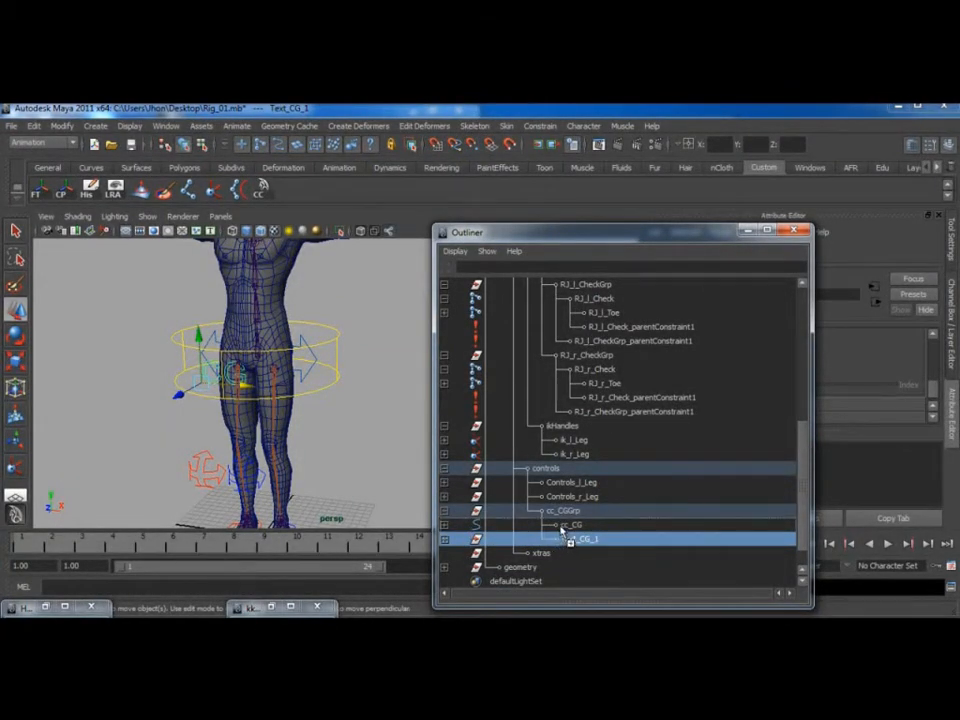
Parent the Text_CG_1 group under the cc_CG control and check its place in the hierarchy
{"action": "key", "text": "Delete"}
{"action": "left_click", "coordinate": [446, 526]}
{"action": "scroll", "coordinate": [560, 531], "scroll_direction": "down", "scroll_amount": 1}
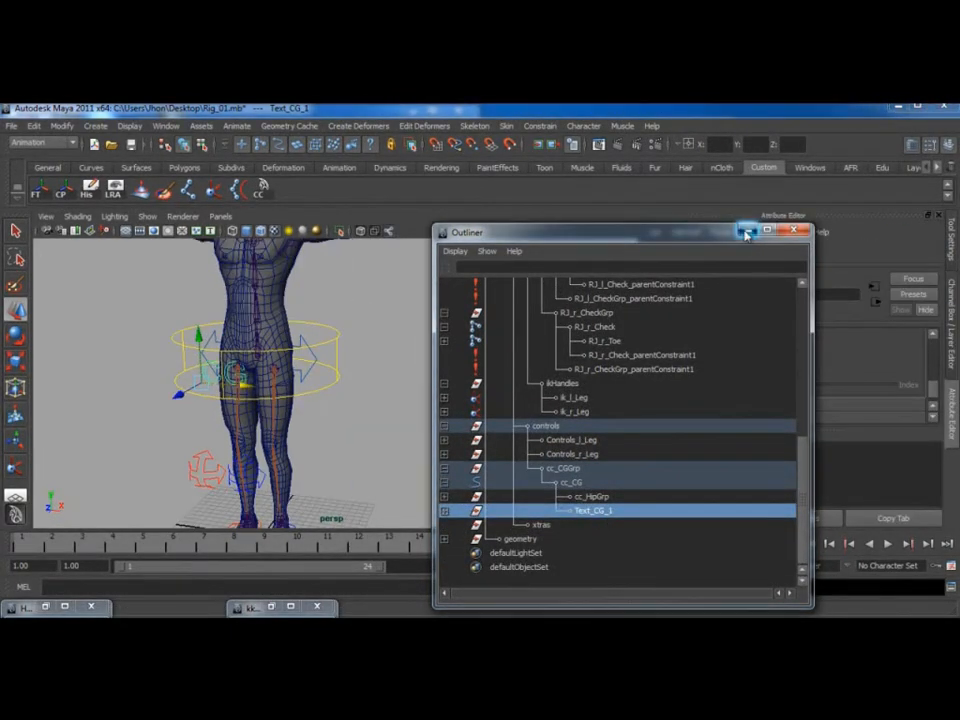
Enable drawing overrides on Text_CG_1, change its display type so it cannot be selected, and clear the selection
{"action": "left_click", "coordinate": [746, 232]}
{"action": "left_click_drag", "start_coordinate": [930, 393], "coordinate": [934, 384]}
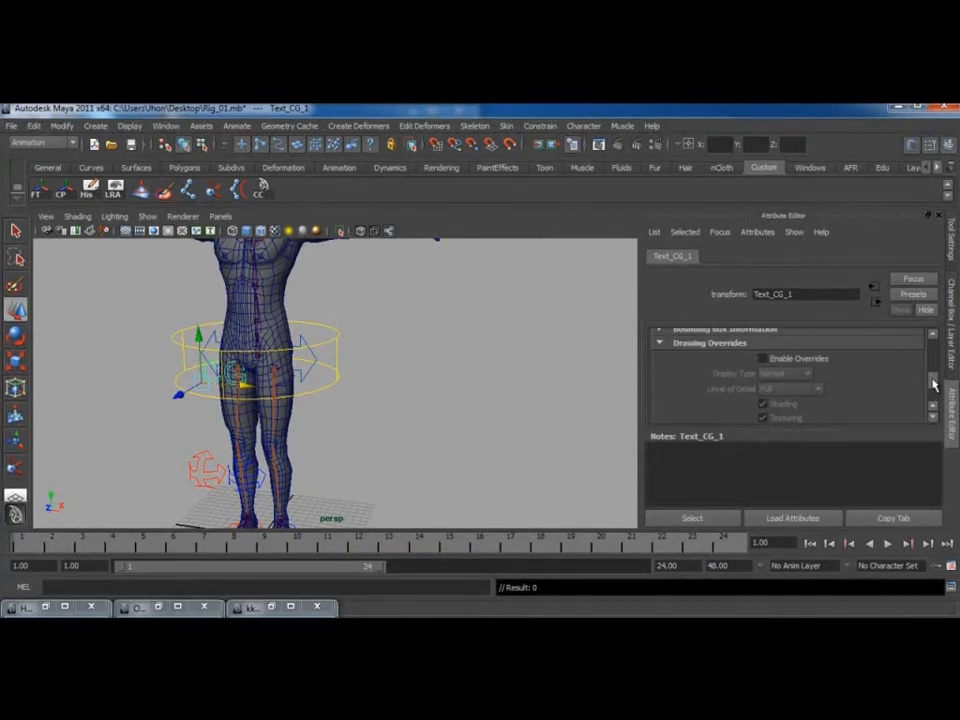
{"action": "left_click", "coordinate": [763, 358]}
{"action": "left_click", "coordinate": [785, 373]}
{"action": "left_click", "coordinate": [775, 396]}
{"action": "left_click", "coordinate": [443, 400]}
Set the override color of the cc_Hip control to yellow and deselect it
{"action": "left_click_drag", "start_coordinate": [443, 400], "coordinate": [463, 406], "text": "alt"}
{"action": "right_click_drag", "start_coordinate": [456, 422], "coordinate": [507, 449], "text": "alt"}
{"action": "left_click_drag", "start_coordinate": [507, 449], "coordinate": [382, 436], "text": "alt"}
{"action": "left_click", "coordinate": [316, 334]}
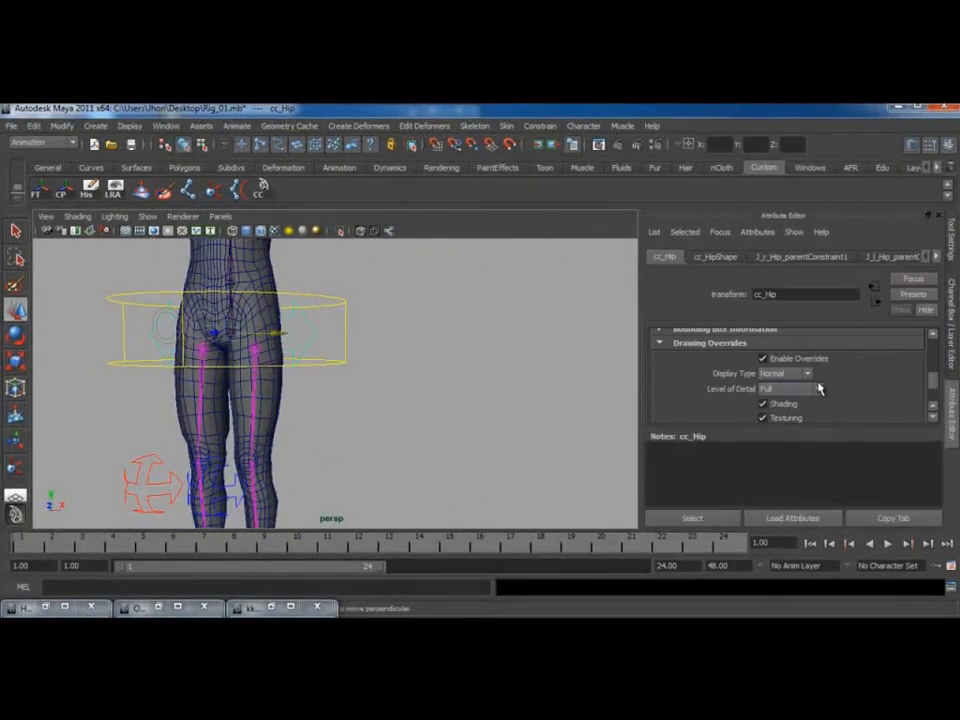
{"action": "scroll", "coordinate": [914, 398], "scroll_direction": "down", "scroll_amount": 3}
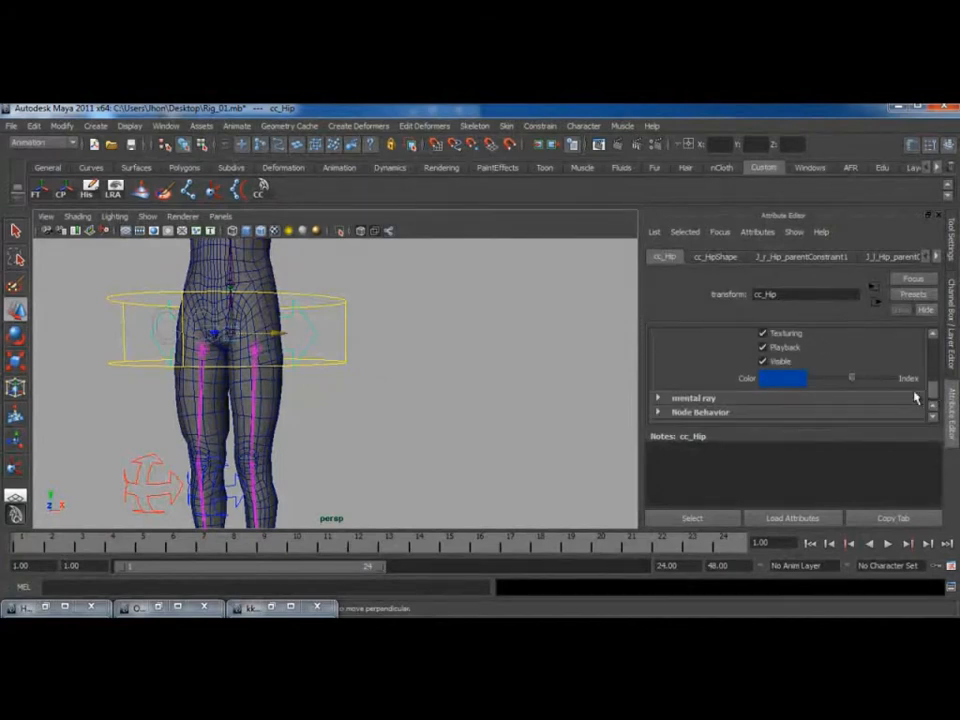
{"action": "left_click_drag", "start_coordinate": [855, 379], "coordinate": [857, 379]}
{"action": "left_click", "coordinate": [499, 409]}
Set the override color of the cc_CG control ring to reddish brown and deselect it
{"action": "right_click_drag", "start_coordinate": [499, 409], "coordinate": [385, 402], "text": "alt"}
{"action": "left_click_drag", "start_coordinate": [385, 402], "coordinate": [343, 426], "text": "alt"}
{"action": "middle_click_drag", "start_coordinate": [343, 426], "coordinate": [396, 417], "text": "alt"}
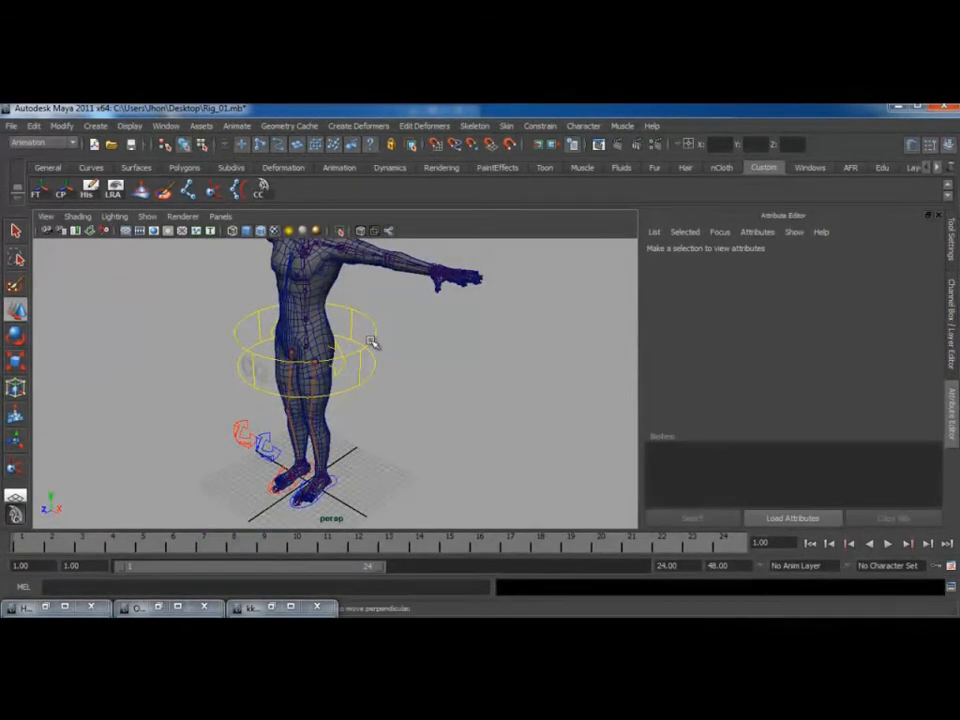
{"action": "left_click", "coordinate": [374, 346]}
{"action": "left_click_drag", "start_coordinate": [860, 388], "coordinate": [840, 388]}
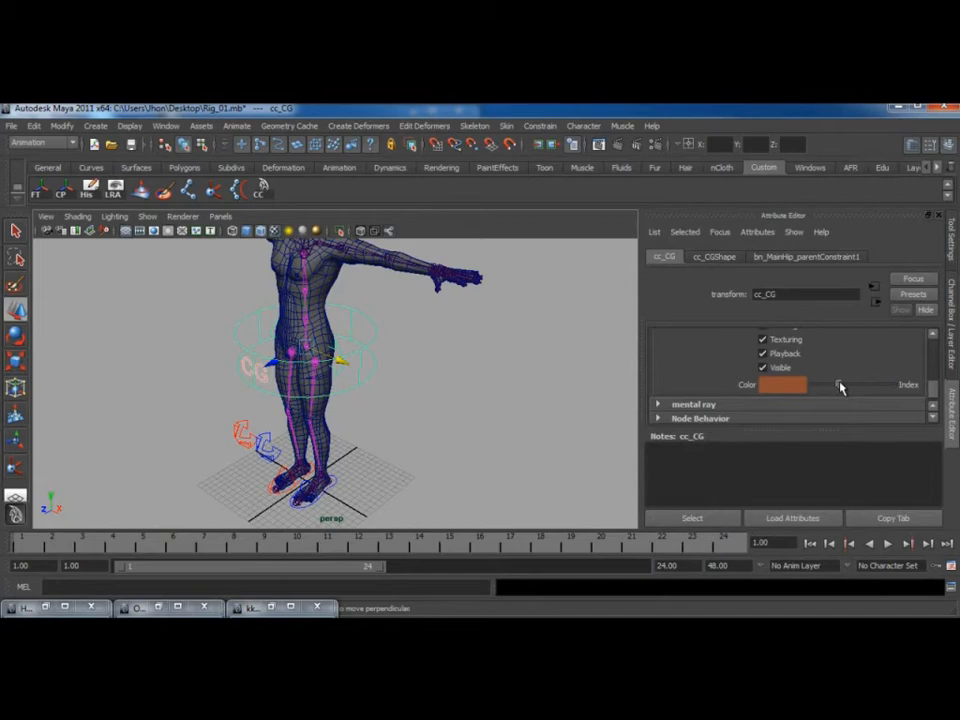
{"action": "left_click", "coordinate": [390, 397]}
Test-move the cc_CG control sideways, undo the move, and check the rotation handles of the cc_Hip control
{"action": "left_click_drag", "start_coordinate": [390, 397], "coordinate": [416, 369], "text": "alt"}
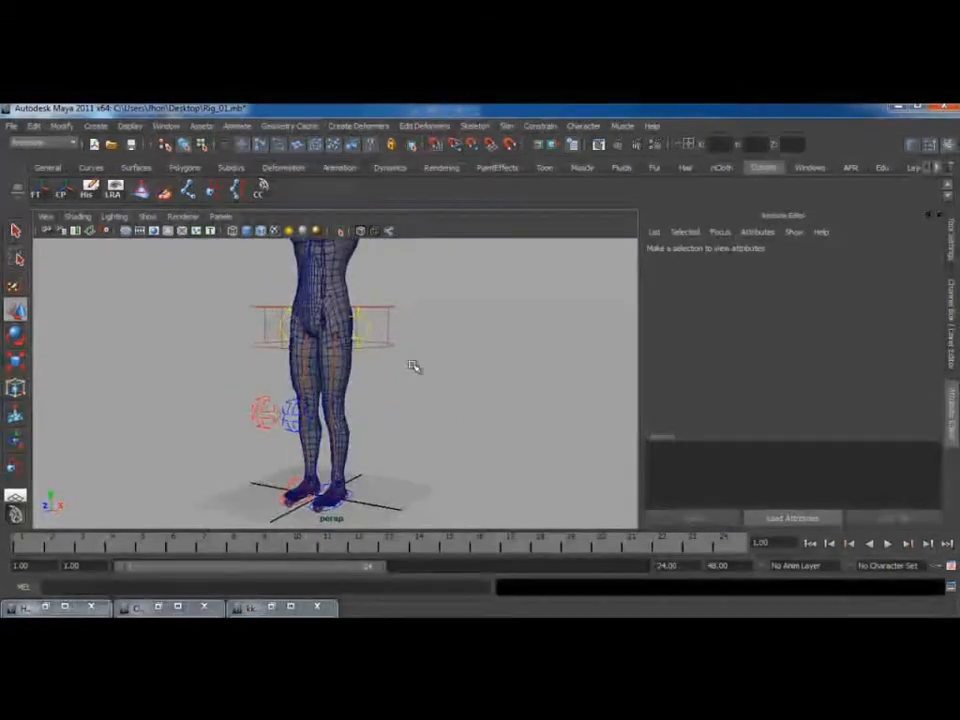
{"action": "left_click", "coordinate": [393, 308]}
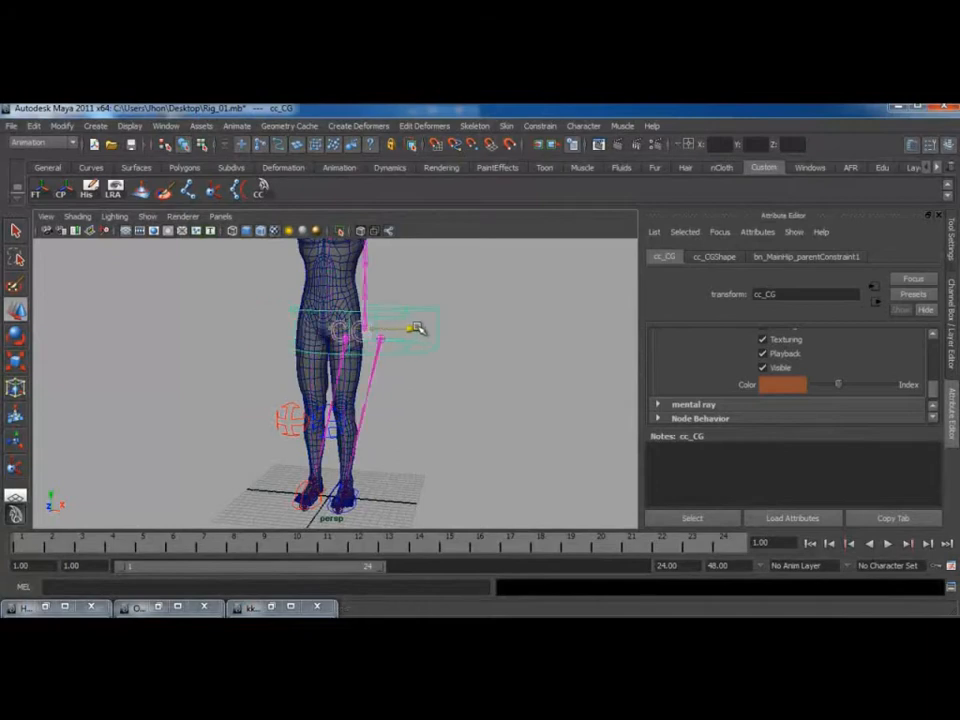
{"action": "left_click_drag", "start_coordinate": [346, 333], "coordinate": [418, 369]}
{"action": "key", "text": "ctrl+z"}
{"action": "left_click", "coordinate": [333, 326]}
{"action": "key", "text": "e"}
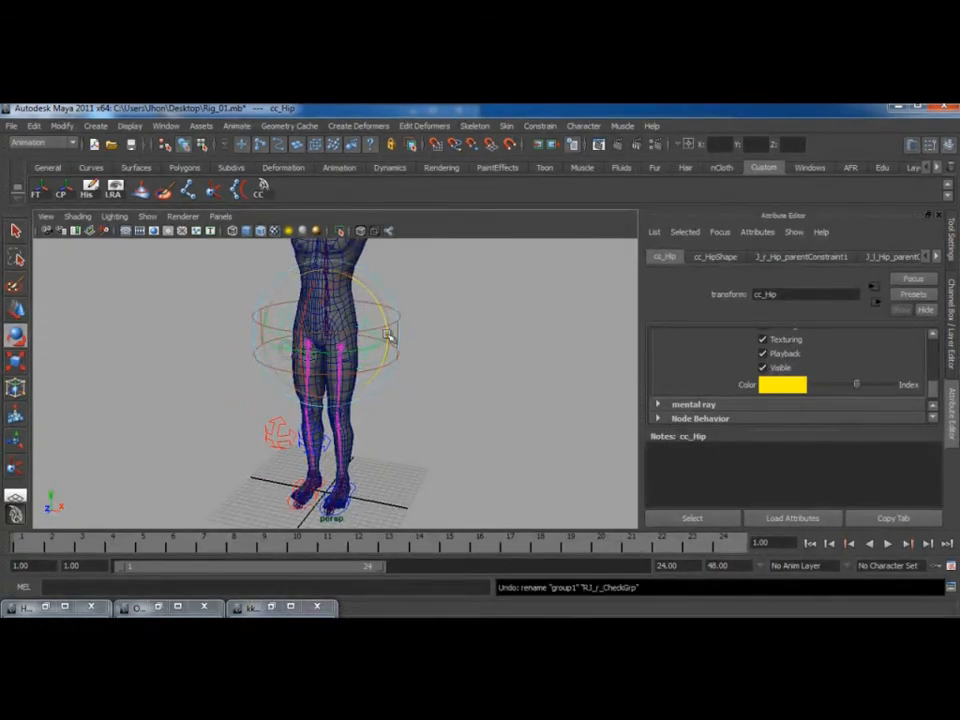
{"action": "left_click", "coordinate": [460, 427]}
Start the Distance Tool and place its first locator on the character's left hip joint
{"action": "left_click_drag", "start_coordinate": [460, 427], "coordinate": [328, 418], "text": "alt"}
{"action": "middle_click_drag", "start_coordinate": [328, 418], "coordinate": [416, 439], "text": "alt"}
{"action": "left_click_drag", "start_coordinate": [416, 439], "coordinate": [439, 435], "text": "alt"}
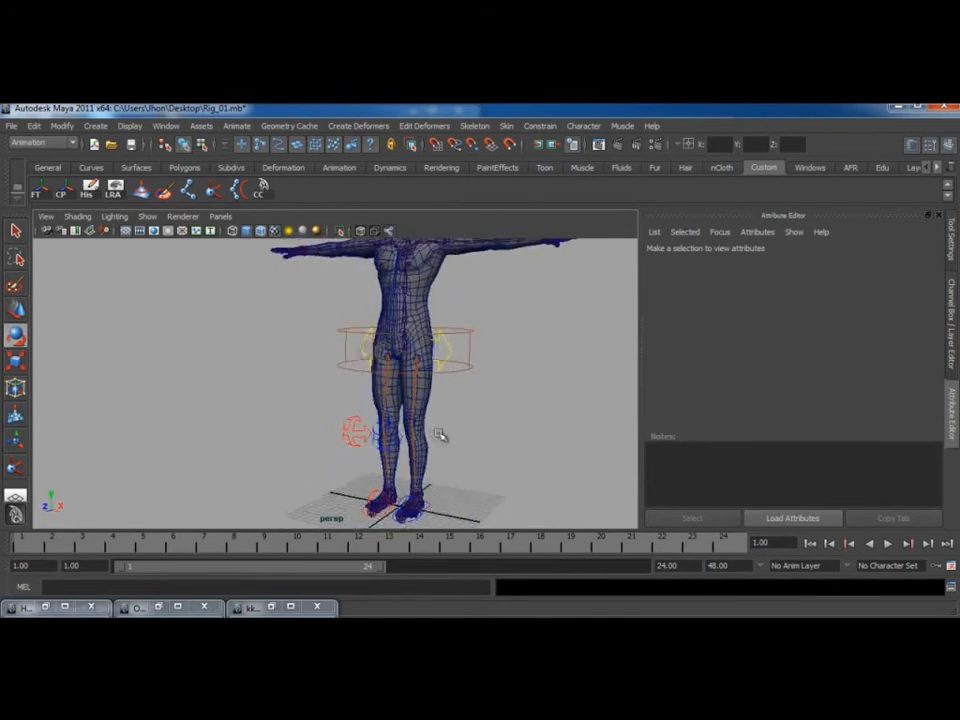
{"action": "right_click_drag", "start_coordinate": [439, 435], "coordinate": [462, 448], "text": "alt"}
{"action": "middle_click_drag", "start_coordinate": [462, 448], "coordinate": [376, 405], "text": "alt"}
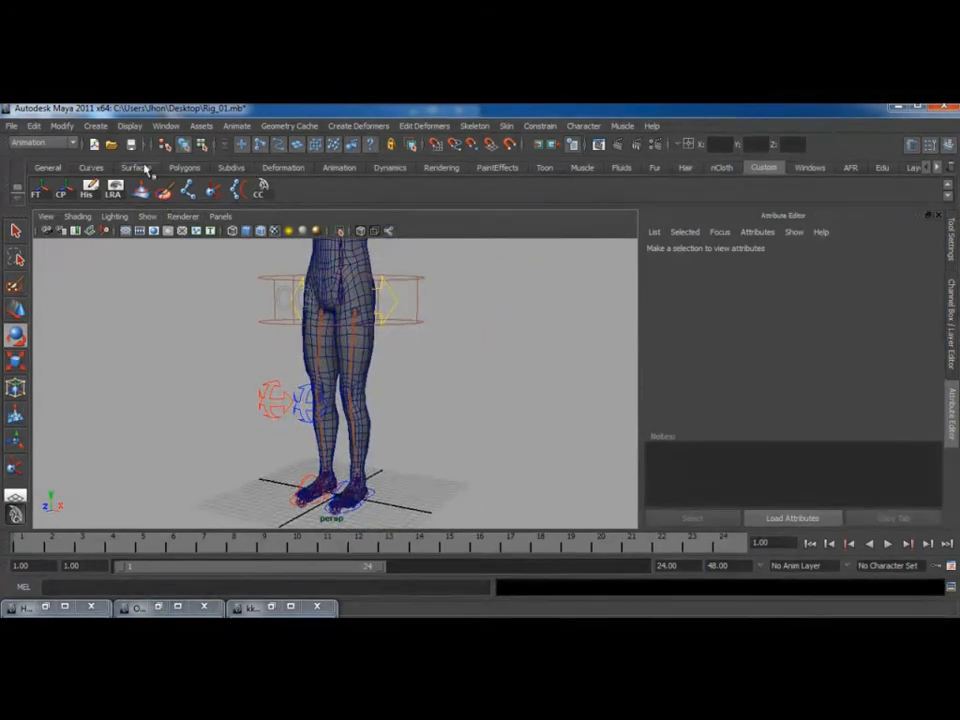
{"action": "left_click", "coordinate": [96, 126]}
{"action": "mouse_move", "coordinate": [200, 305]}
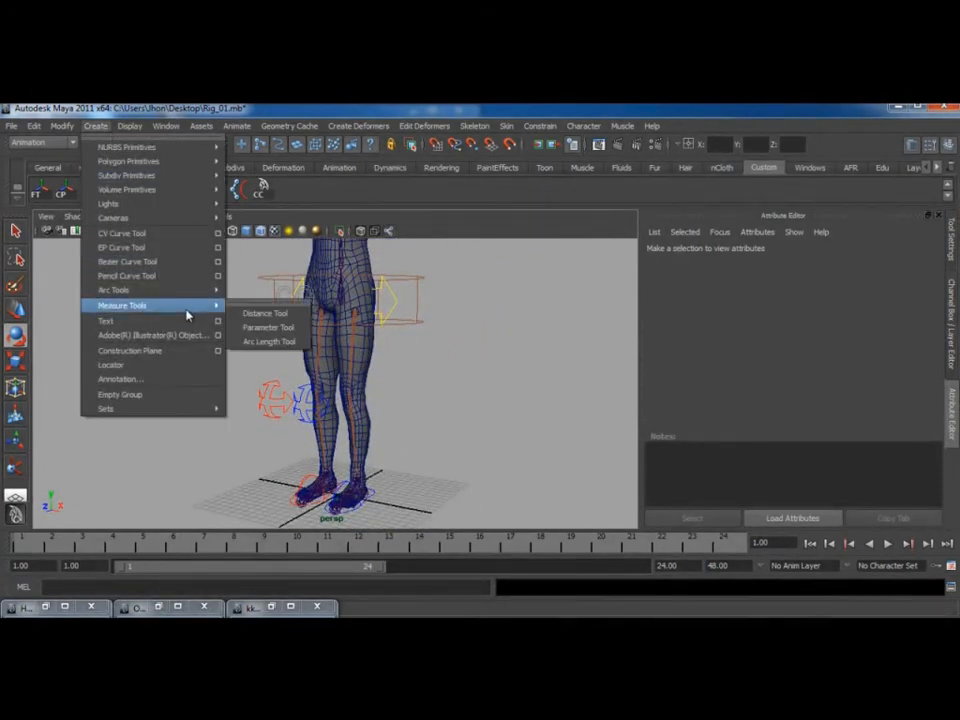
{"action": "left_click", "coordinate": [275, 319]}
{"action": "scroll", "coordinate": [347, 364], "scroll_direction": "up", "scroll_amount": 5}
{"action": "scroll", "coordinate": [333, 392], "scroll_direction": "up", "scroll_amount": 3}
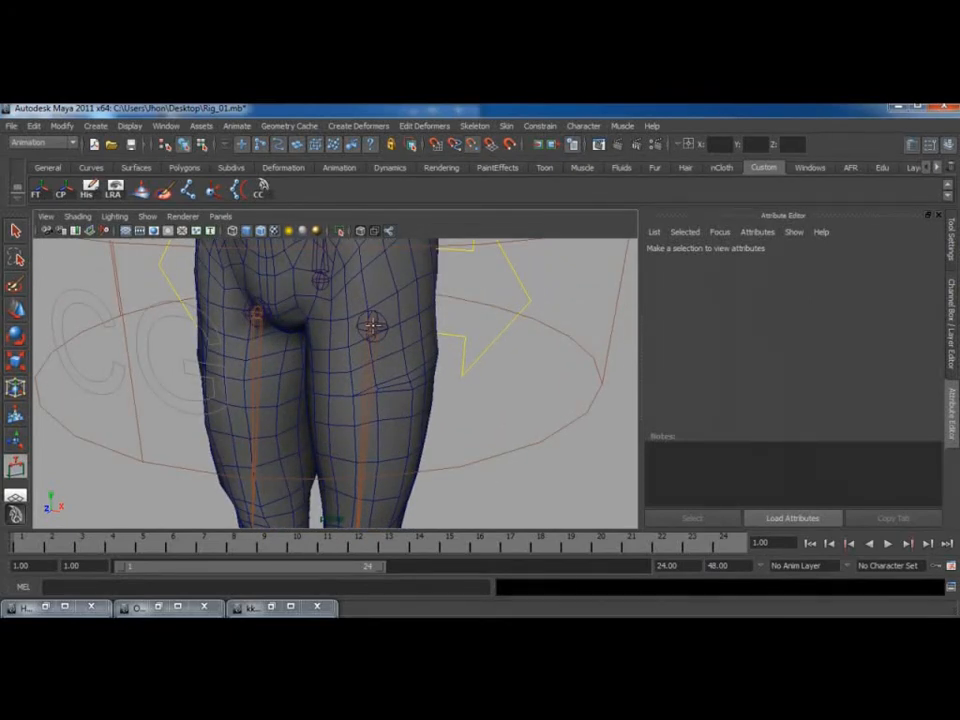
{"action": "left_click", "coordinate": [371, 325]}
Place the second distance locator on the left ankle joint to complete the leg's distance dimension
{"action": "left_click_drag", "start_coordinate": [422, 452], "coordinate": [354, 296], "text": "alt"}
{"action": "right_click_drag", "start_coordinate": [354, 296], "coordinate": [460, 490], "text": "alt"}
{"action": "middle_click_drag", "start_coordinate": [460, 490], "coordinate": [463, 404], "text": "alt"}
{"action": "right_click_drag", "start_coordinate": [463, 404], "coordinate": [495, 429], "text": "alt"}
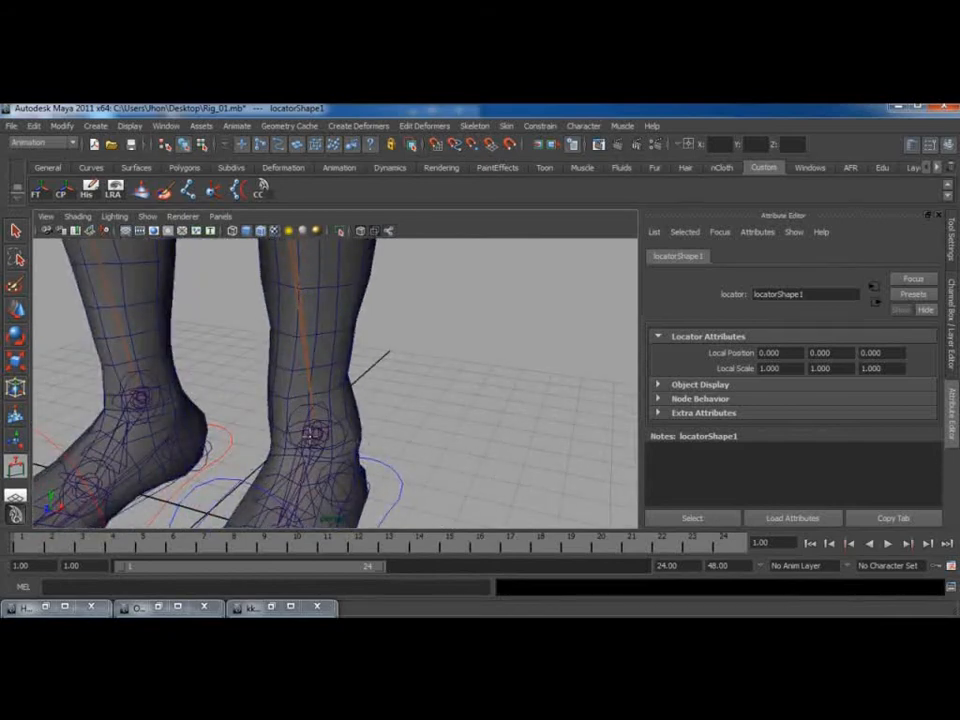
{"action": "left_click", "coordinate": [316, 432]}
Switch to wireframe display, leave the Distance Tool, and examine the new distance dimension along the leg
{"action": "scroll", "coordinate": [341, 411], "scroll_direction": "down", "scroll_amount": 5}
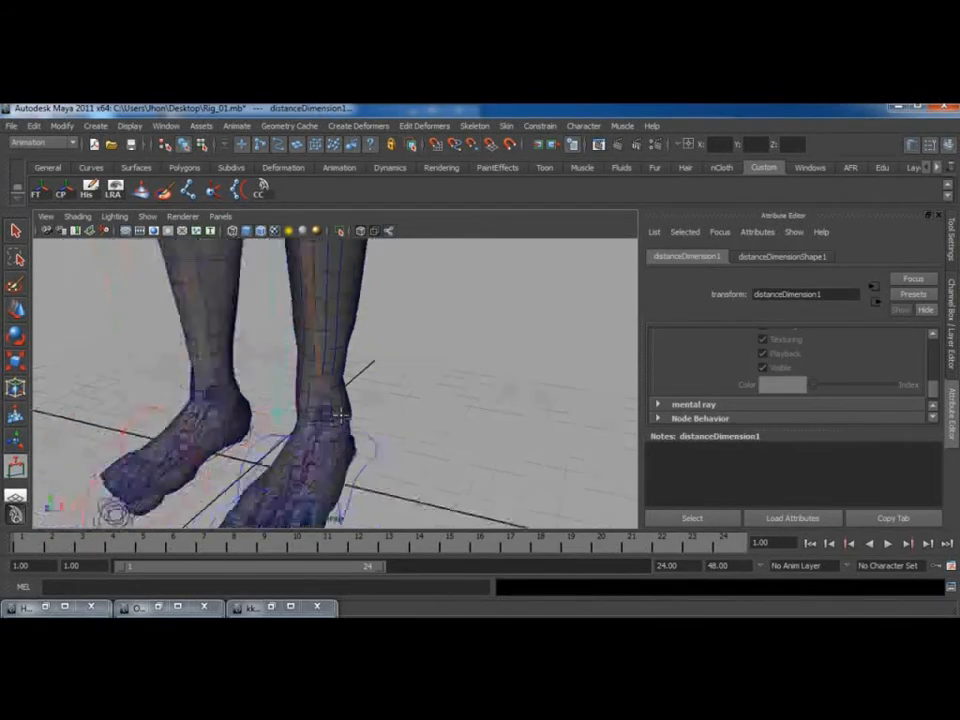
{"action": "left_click_drag", "start_coordinate": [332, 407], "coordinate": [368, 412], "text": "alt"}
{"action": "key", "text": "4"}
{"action": "mouse_move", "coordinate": [364, 403]}
{"action": "right_mouse_down", "text": "alt"}
{"action": "mouse_move", "coordinate": [476, 467]}
{"action": "mouse_move", "coordinate": [471, 361]}
{"action": "mouse_move", "coordinate": [492, 398]}
{"action": "right_mouse_up", "text": "alt"}
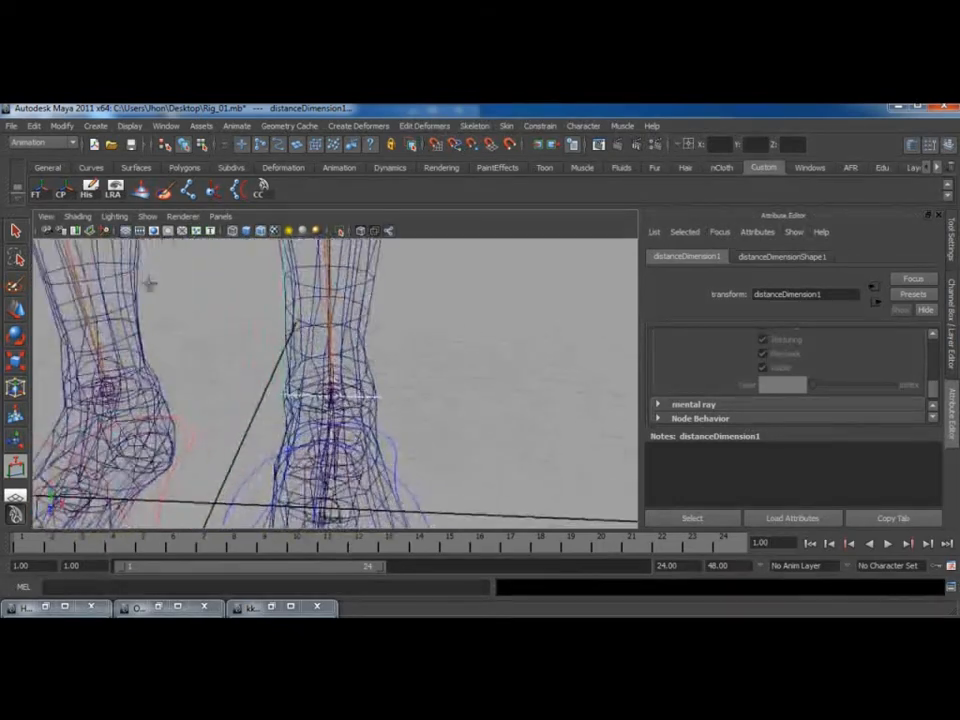
{"action": "left_click", "coordinate": [17, 236]}
{"action": "left_click_drag", "start_coordinate": [600, 452], "coordinate": [538, 488], "text": "alt"}
{"action": "middle_click_drag", "start_coordinate": [554, 460], "coordinate": [408, 497], "text": "alt"}
{"action": "right_click_drag", "start_coordinate": [495, 366], "coordinate": [380, 347], "text": "alt"}
{"action": "middle_click_drag", "start_coordinate": [380, 347], "coordinate": [388, 386], "text": "alt"}
{"action": "mouse_move", "coordinate": [388, 386]}
{"action": "right_mouse_down", "text": "alt"}
{"action": "mouse_move", "coordinate": [470, 392]}
{"action": "mouse_move", "coordinate": [418, 379]}
{"action": "mouse_move", "coordinate": [390, 402]}
{"action": "right_mouse_up", "text": "alt"}
{"action": "left_click_drag", "start_coordinate": [390, 402], "coordinate": [368, 440], "text": "alt"}
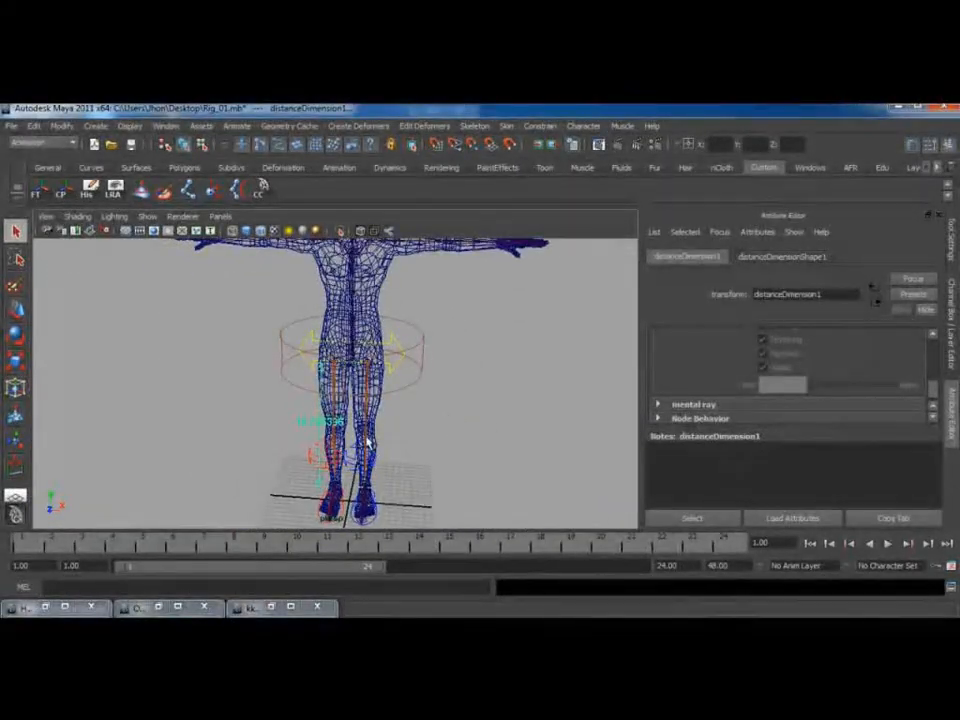
Rename locator1 as DstLoc_L_Hip and copy the name for reuse
{"action": "left_click", "coordinate": [171, 603]}
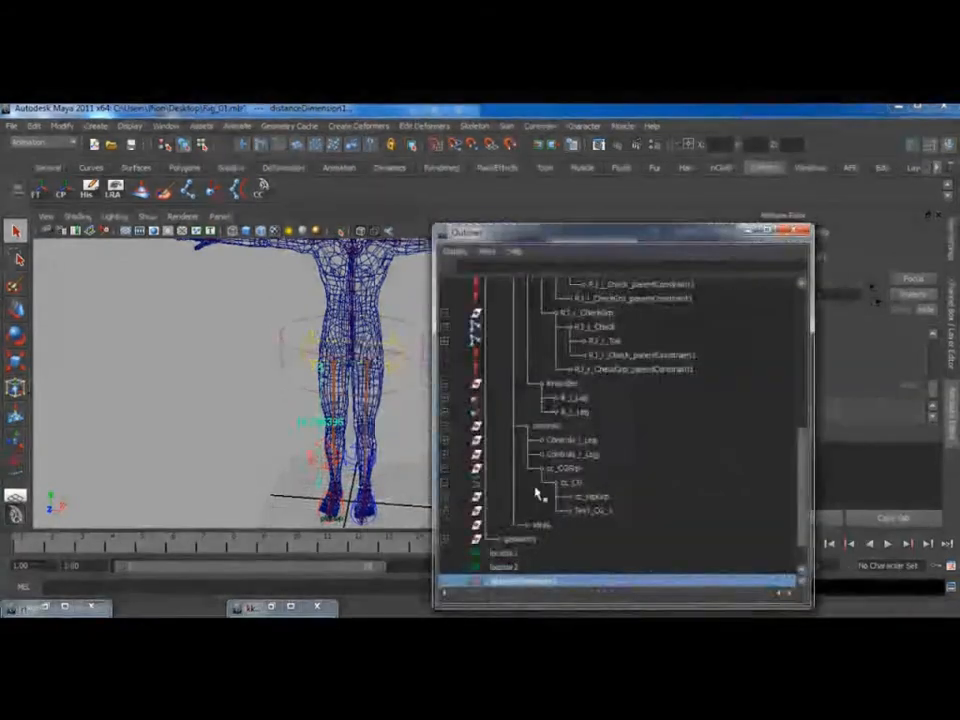
{"action": "left_click", "coordinate": [505, 511]}
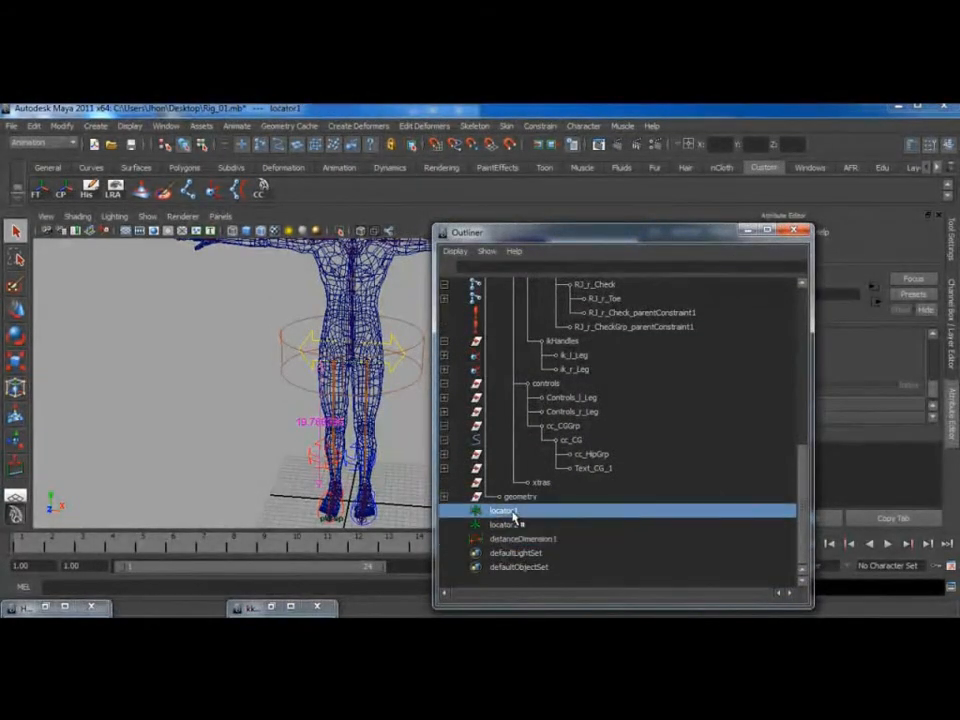
{"action": "double_click", "coordinate": [513, 516]}
{"action": "type", "text": "Dis"}
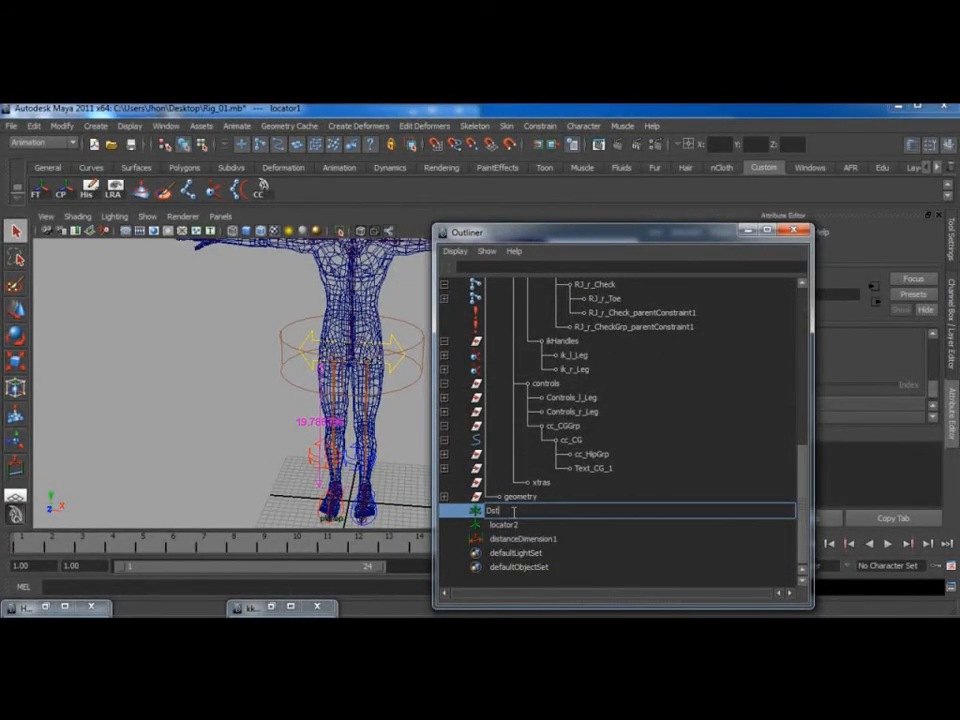
{"action": "type", "text": "t_l"}
{"action": "left_click_drag", "start_coordinate": [549, 513], "coordinate": [488, 512]}
{"action": "key", "text": "ctrl+c"}
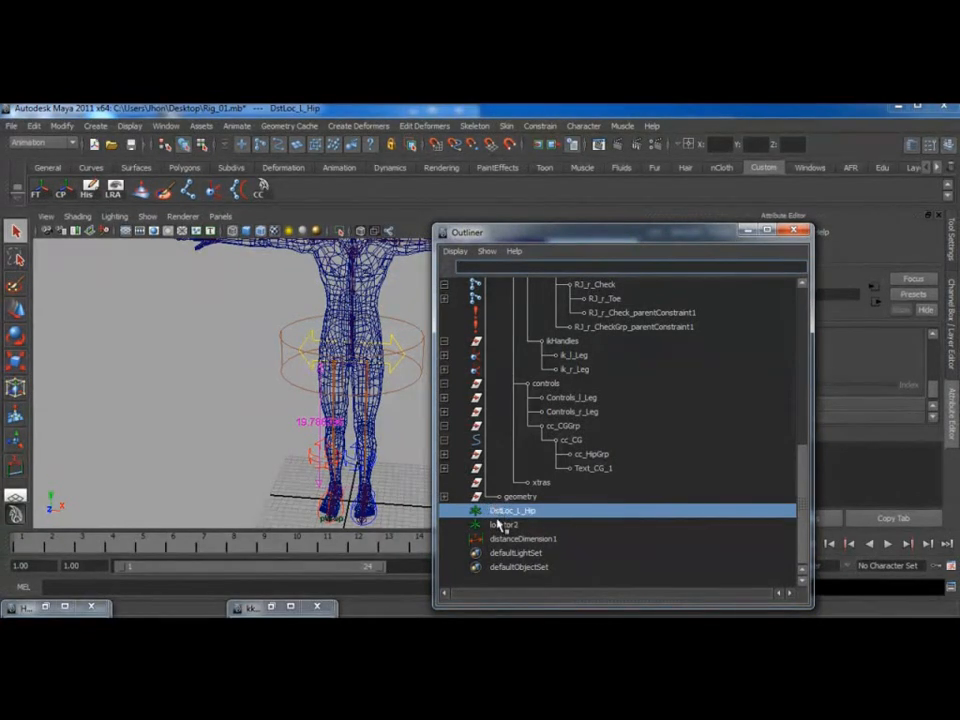
Rename locator2 as DstLoc_L_Ankle and distanceDimension1 as Dst_l_Leg
{"action": "double_click", "coordinate": [501, 524]}
{"action": "key", "text": "ctrl+v"}
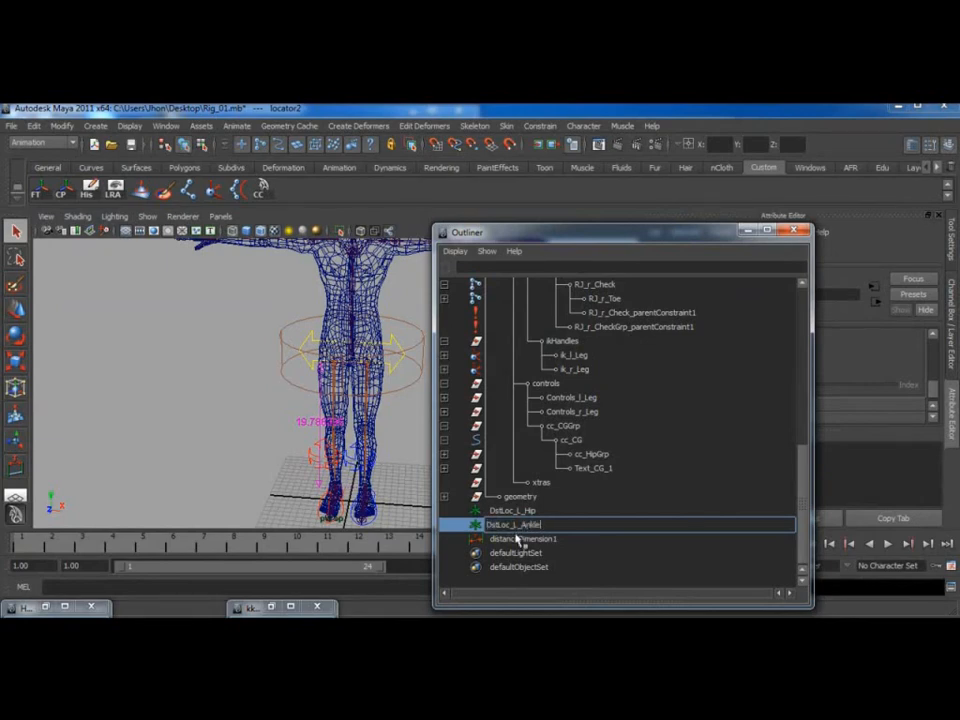
{"action": "double_click", "coordinate": [521, 539]}
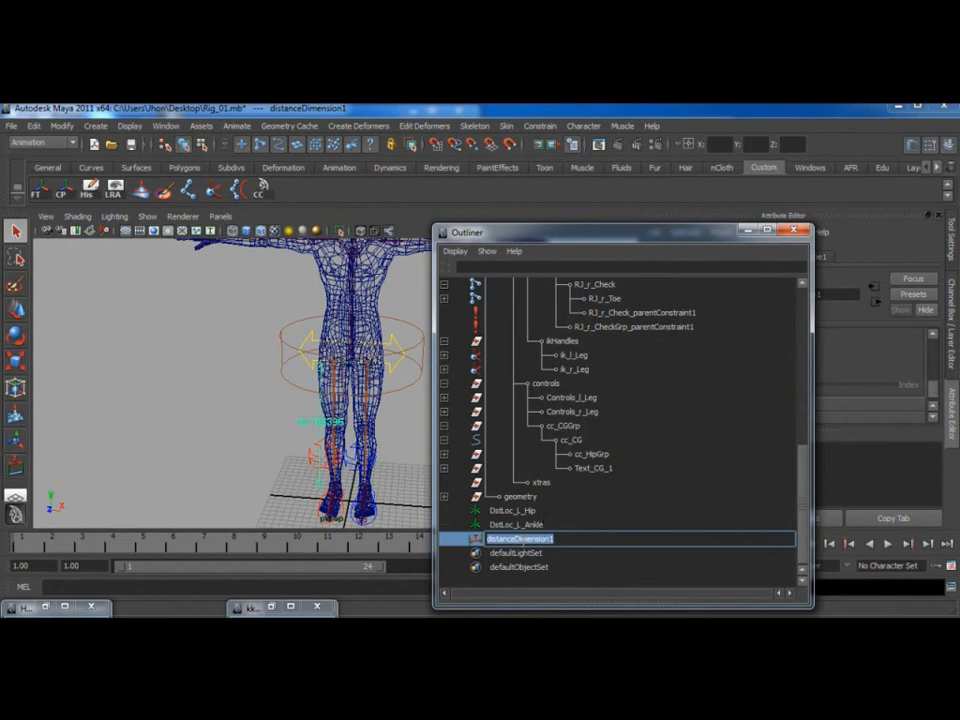
{"action": "type", "text": "Dst_l_Leg"}
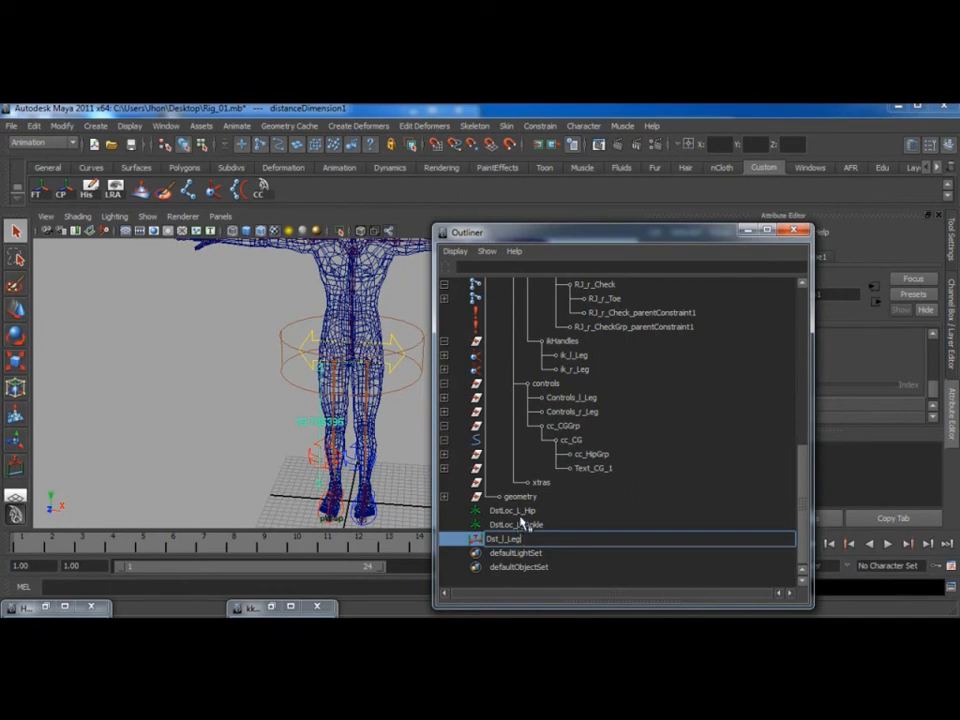
Rename the hip distance locator as DstLoc_l_Hip and open the ankle locator's name for editing
{"action": "double_click", "coordinate": [512, 510]}
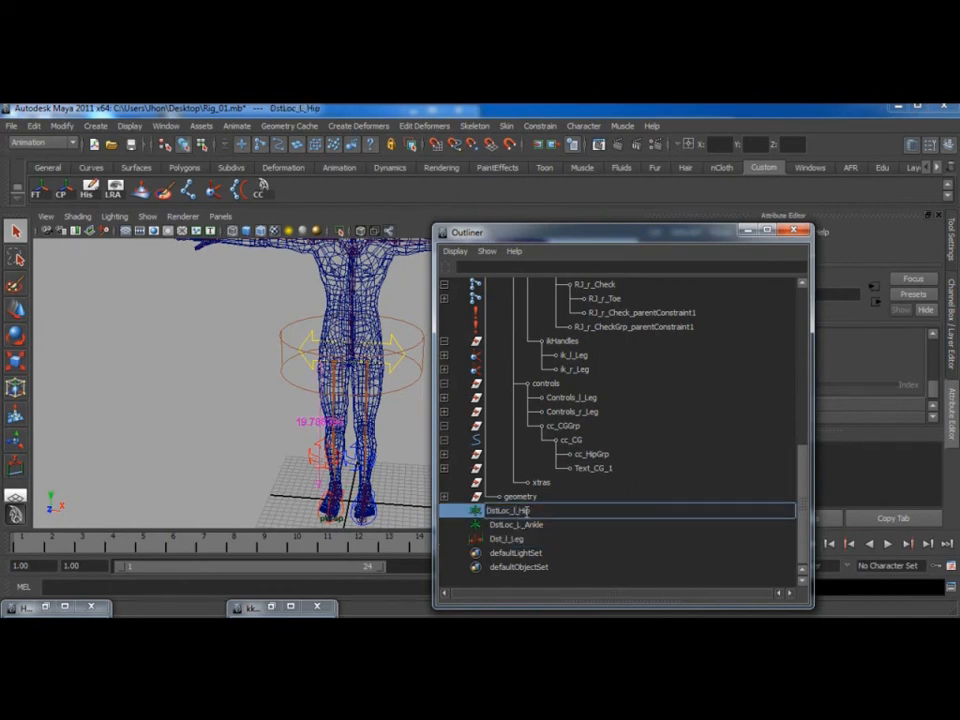
{"action": "double_click", "coordinate": [513, 524]}
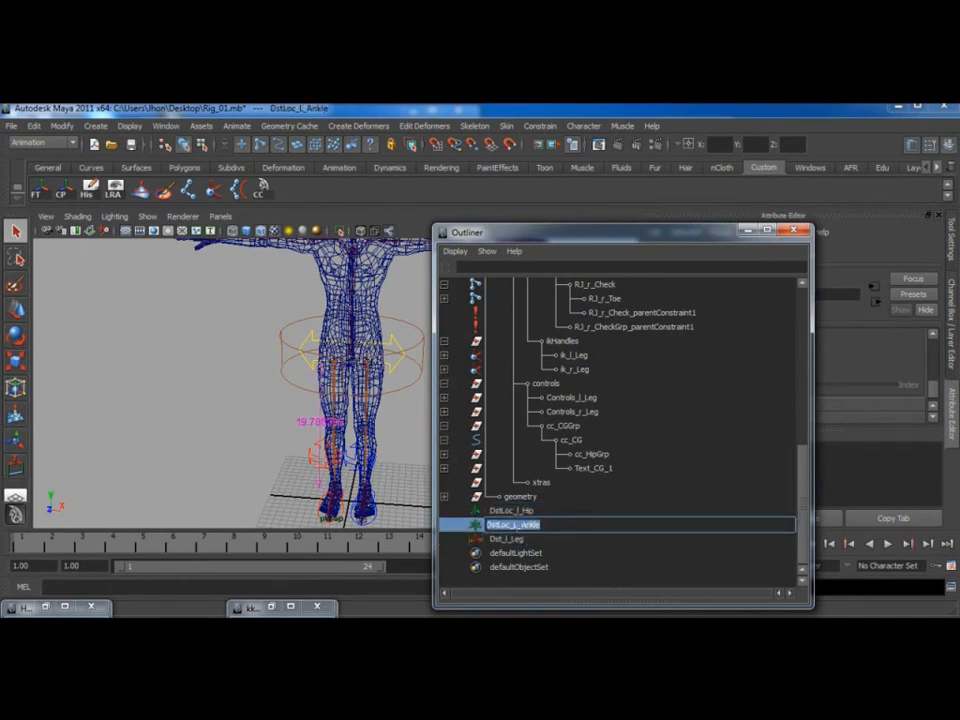